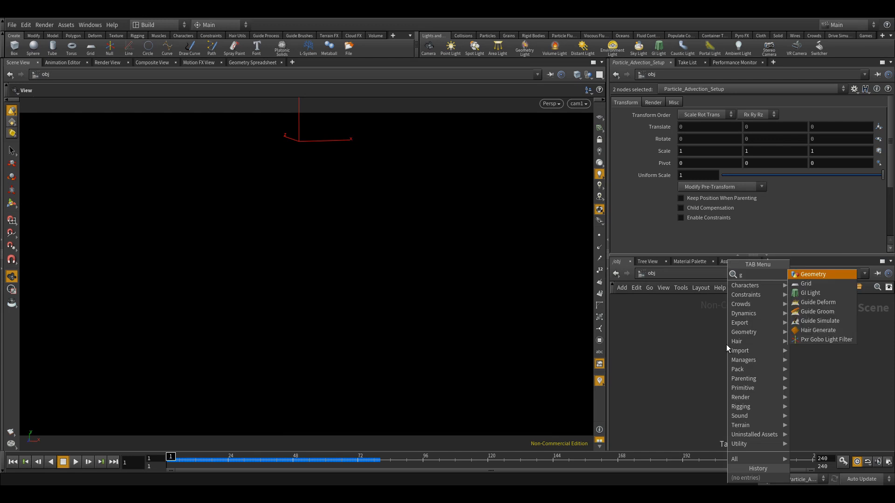
Create a Geometry object at scene level and name it Particle_Advection
key("Return")
left_click(726, 344)
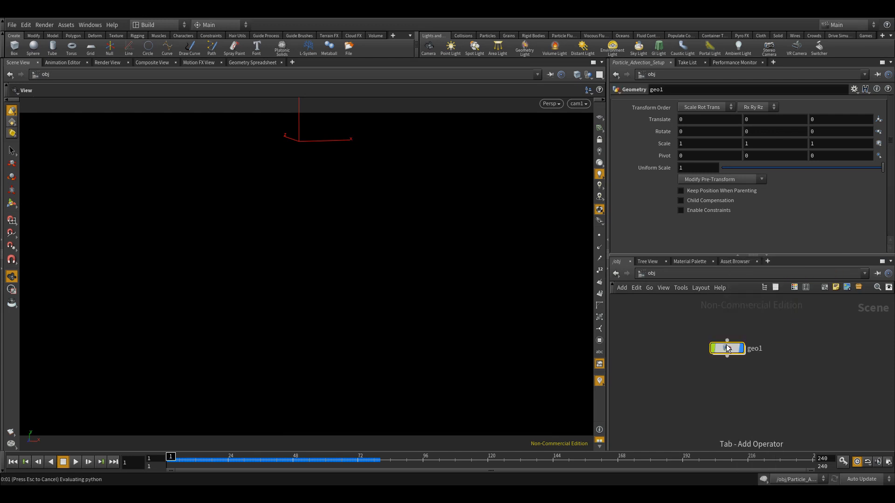
double_click(751, 344)
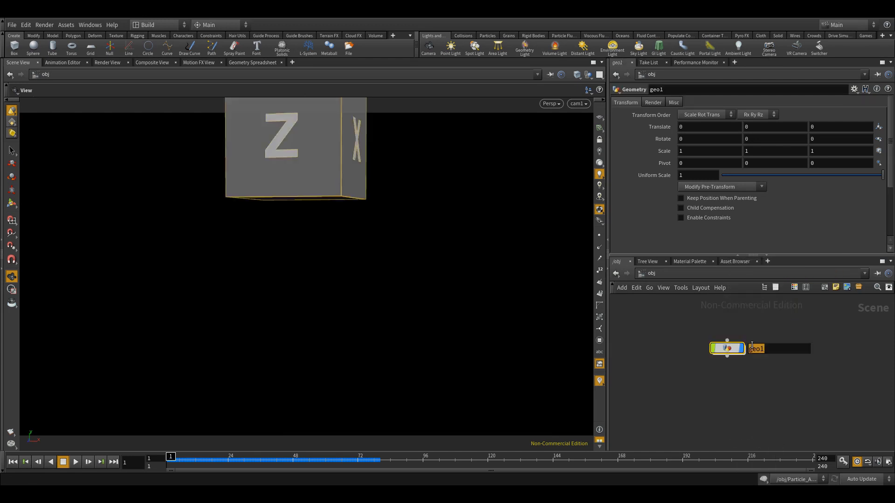
type("Particle_Advection")
key("Return")
Go inside the Particle_Advection object and delete its default file node
key("i")
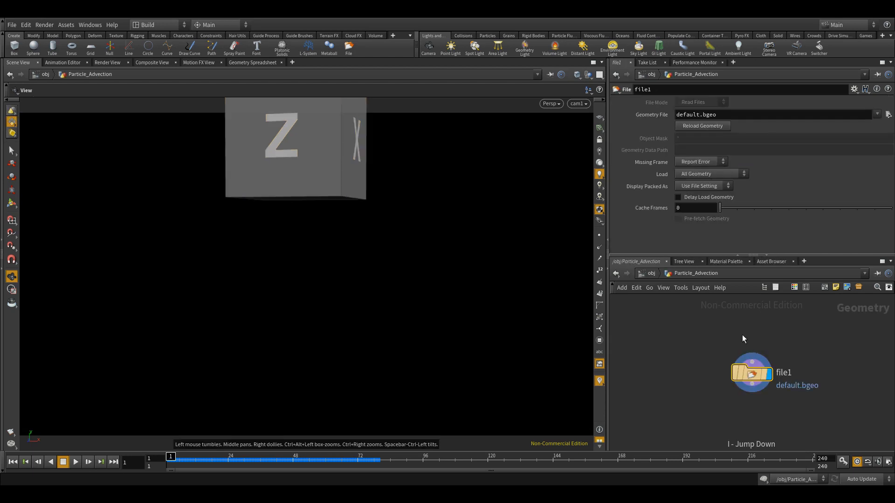
left_click_drag(730, 330, 785, 414)
key("Delete")
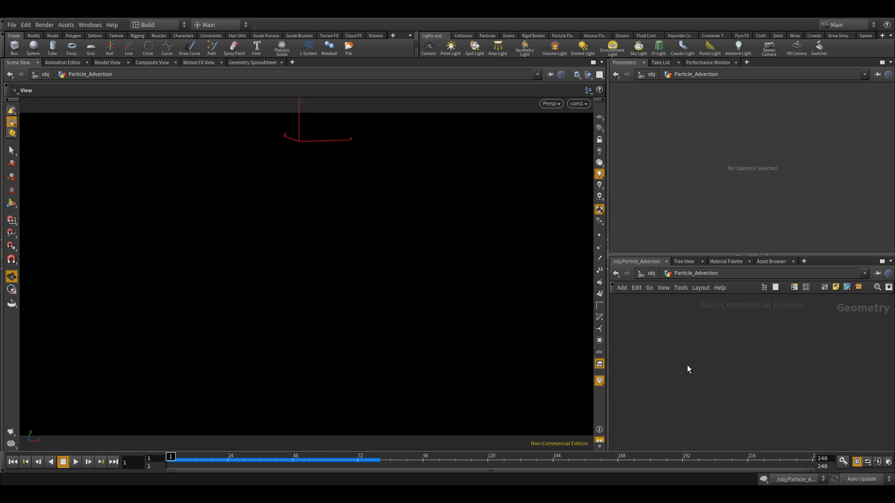
Add a Sphere node to the Particle_Advection network and frame the sphere in the viewport
key("Tab")
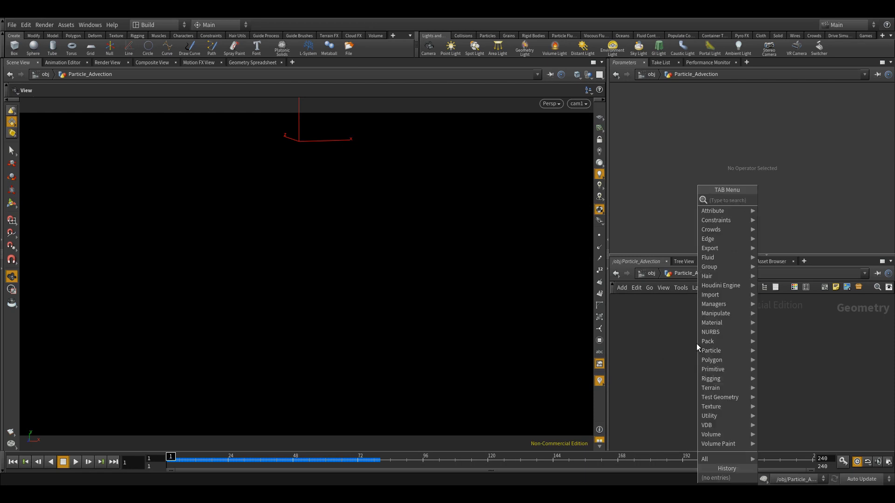
type("sphere")
key("Return")
left_click(697, 347)
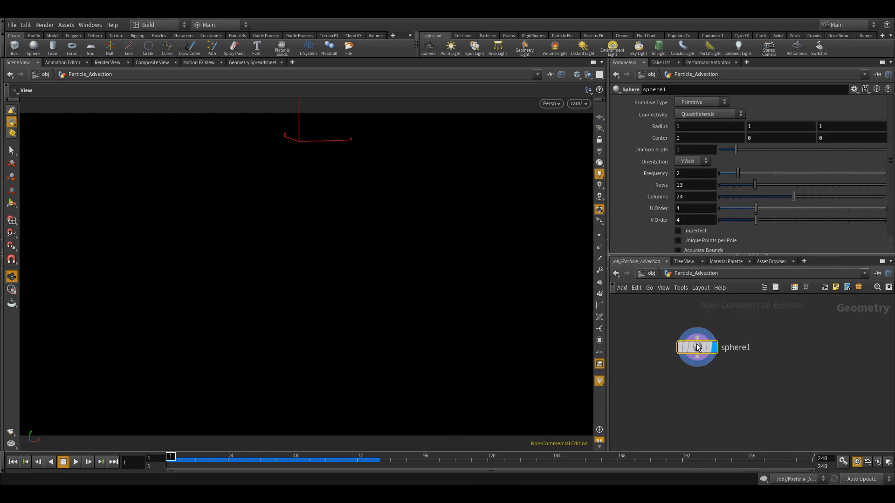
key("space+g")
left_click_drag(359, 254, 326, 268)
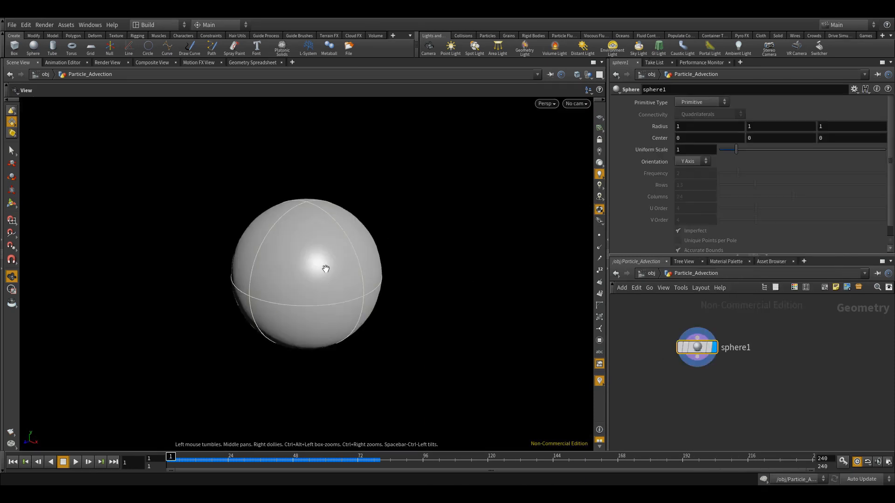
Set the sphere's primitive type to Polygon and its uniform scale to 0.25
left_click(687, 102)
left_click(687, 114)
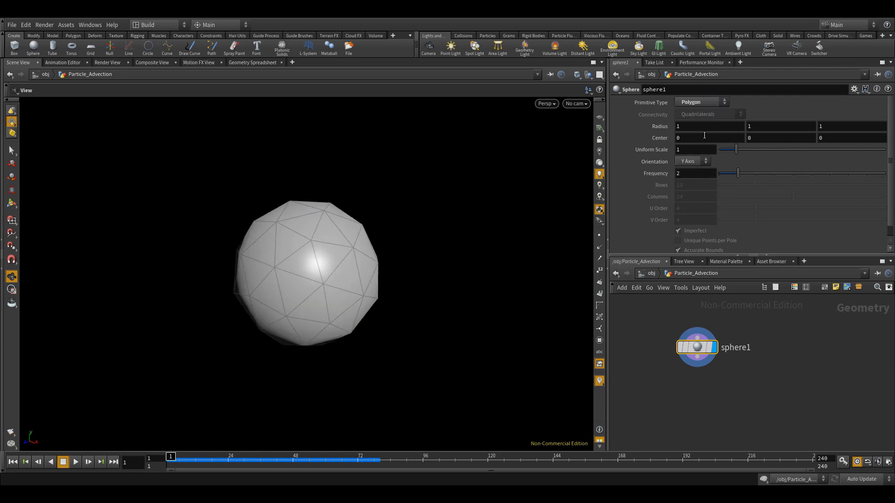
left_click_drag(736, 149, 722, 149)
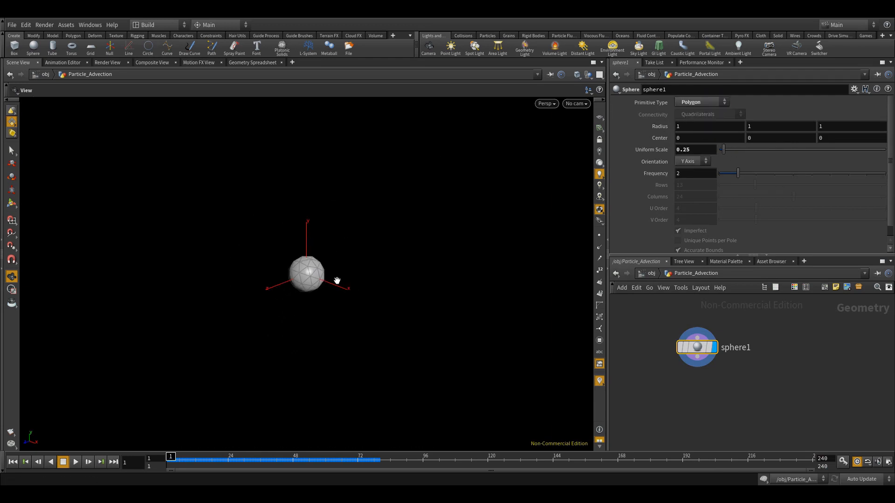
left_click_drag(337, 281, 316, 249)
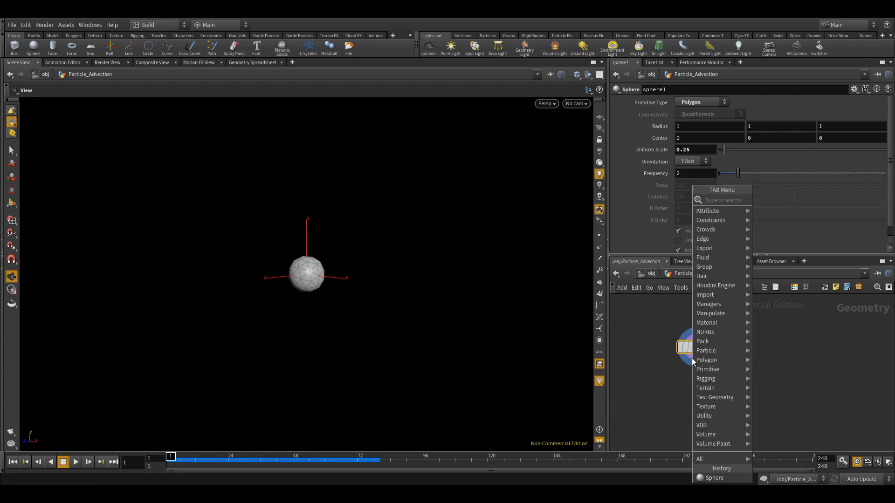
Add a Normal node connected below the sphere and make it the displayed node
key("Tab")
key("Escape")
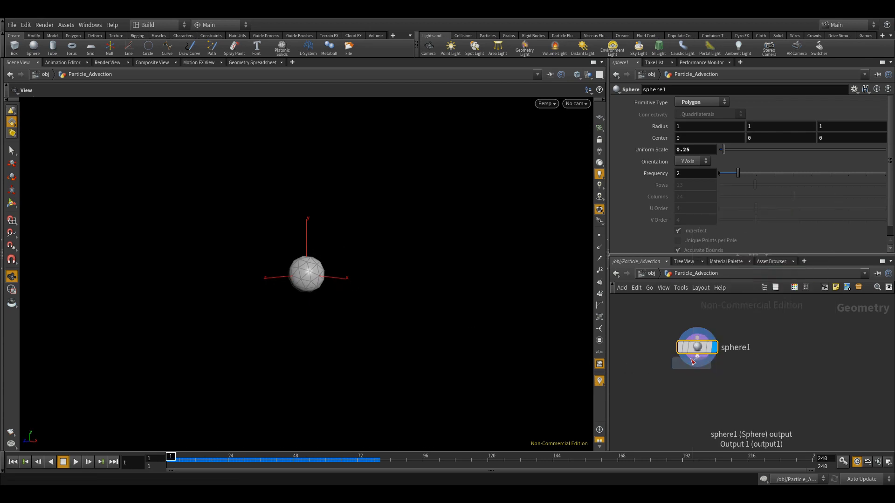
left_click(699, 385)
key("r")
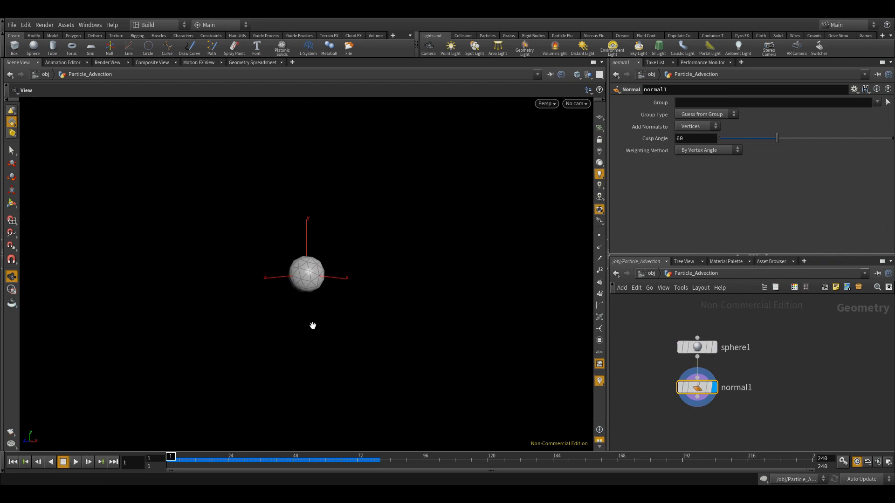
right_click_drag(299, 284, 331, 244)
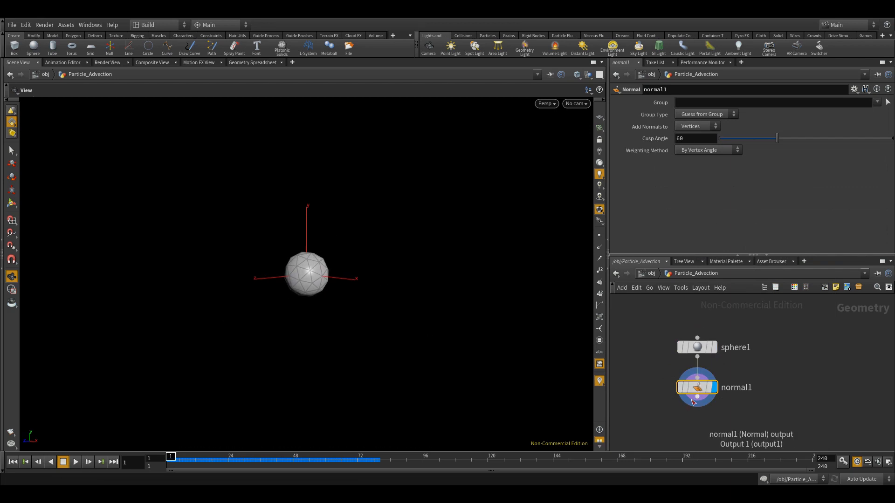
Add a Transform node below the Normal node and set its Y translation to 1
key("Tab")
type("tr")
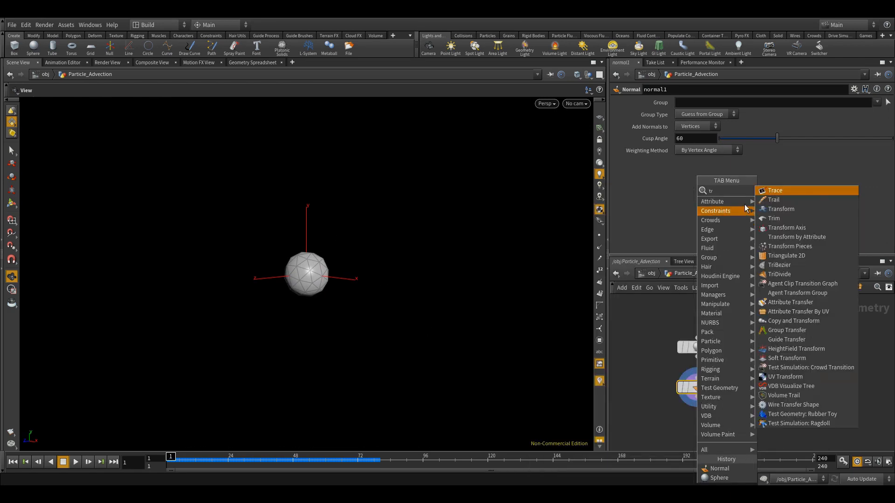
left_click(760, 208)
left_click(699, 422)
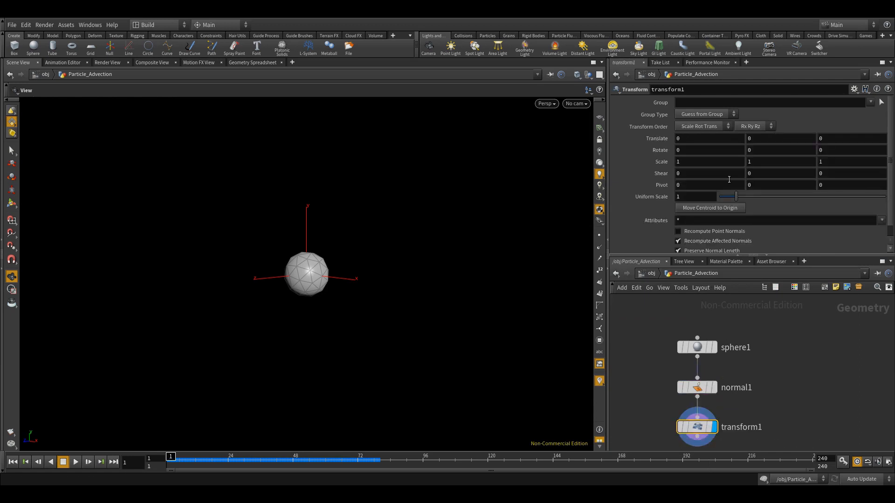
left_click(754, 138)
type("1")
key("Return")
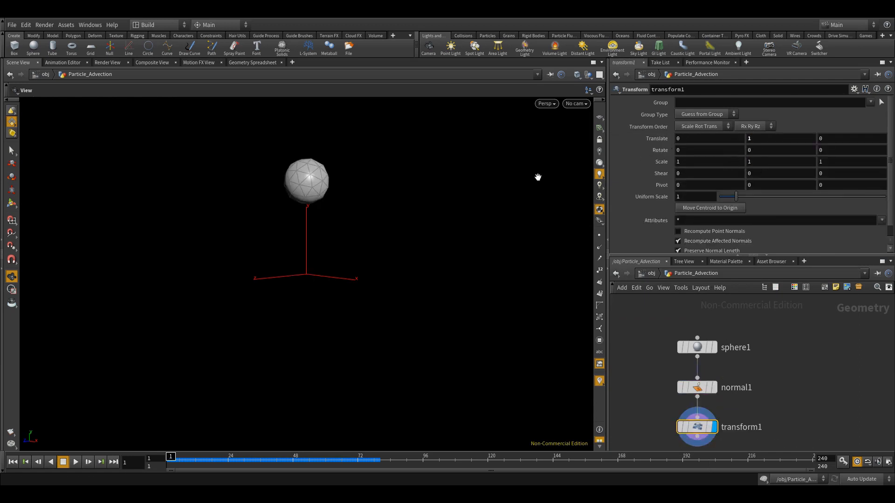
Turn on the reference grid in the viewport
left_click_drag(352, 205, 364, 207)
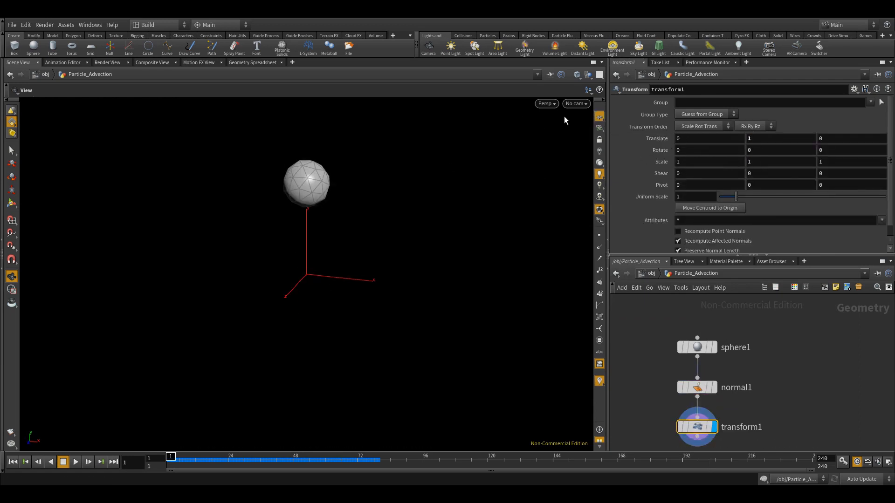
left_click(599, 117)
left_click_drag(272, 175, 264, 170)
Add a Fluid Source node below the Transform node and make it the displayed node
middle_click_drag(796, 390, 800, 350)
key("Tab")
mouse_move(708, 396)
type("fluid")
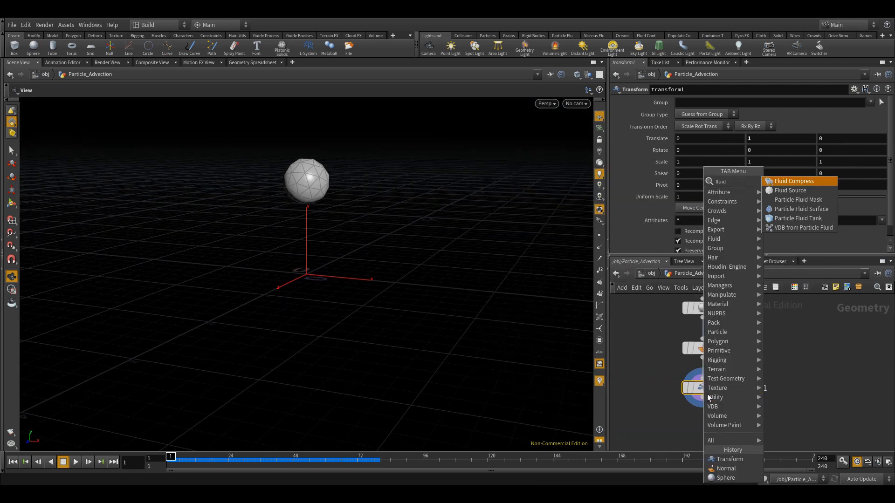
key("Down")
key("Return")
left_click(695, 418)
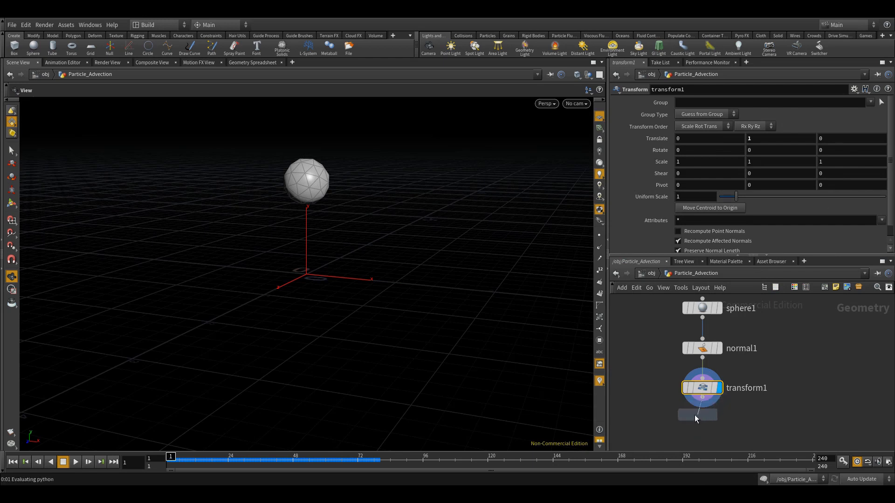
key("r")
left_click(701, 425)
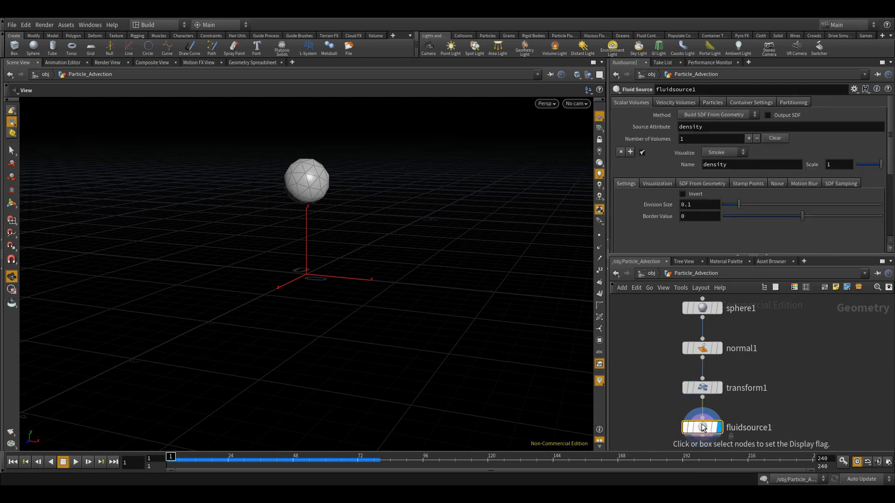
Examine the density volume up close and the Fluid Source's curl noise settings for velocity volumes
right_click_drag(312, 158, 359, 115)
middle_click_drag(310, 188, 311, 218)
right_click_drag(310, 219, 313, 186)
middle_click_drag(313, 186, 300, 217)
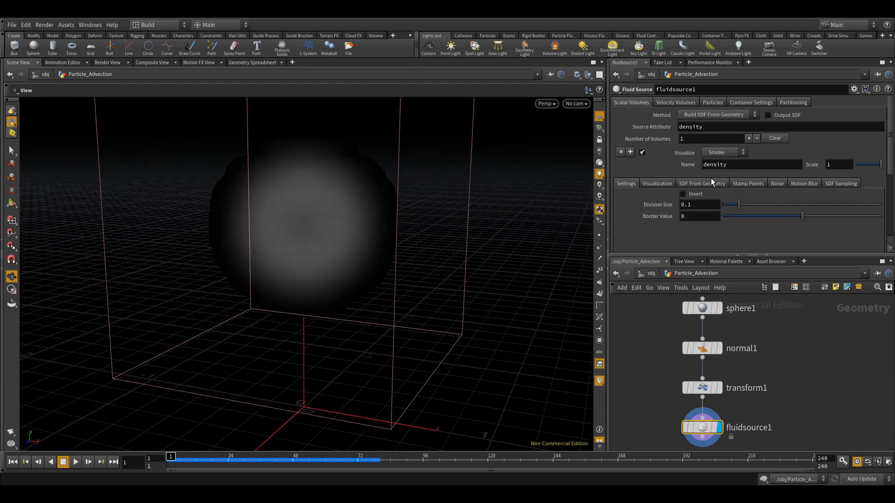
left_click(670, 99)
left_click(722, 221)
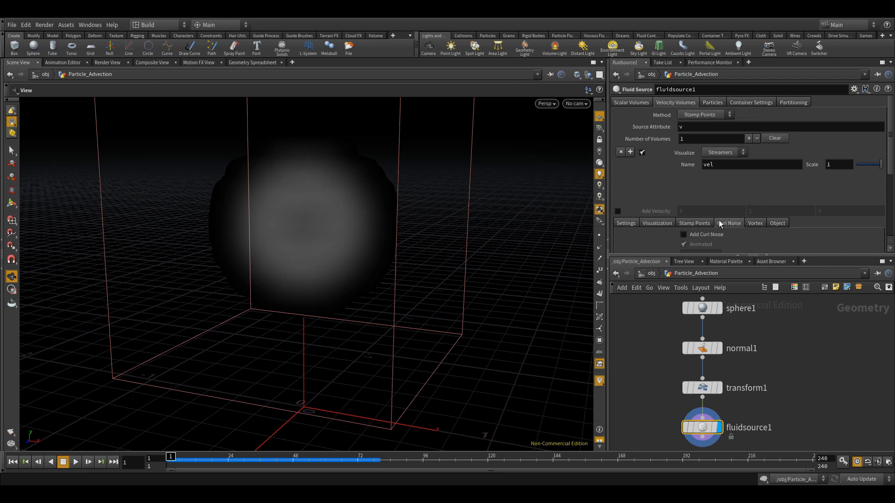
scroll(686, 197, "down", 1)
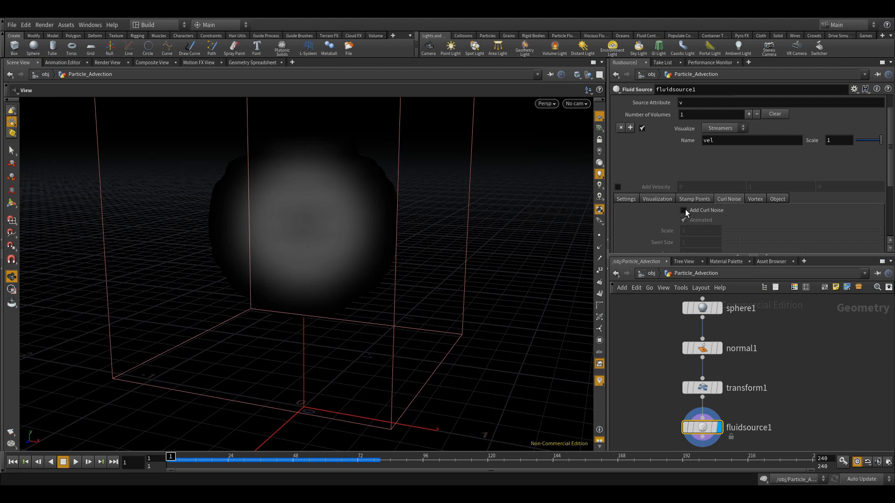
Add a Null node below the Fluid Source, name it Pyro_source_OUT and make it the displayed node
middle_click_drag(616, 416, 627, 377)
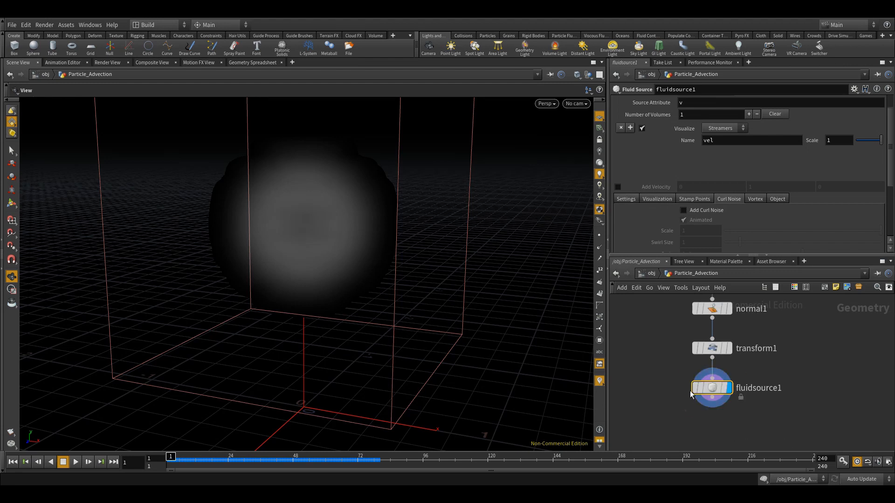
key("Tab")
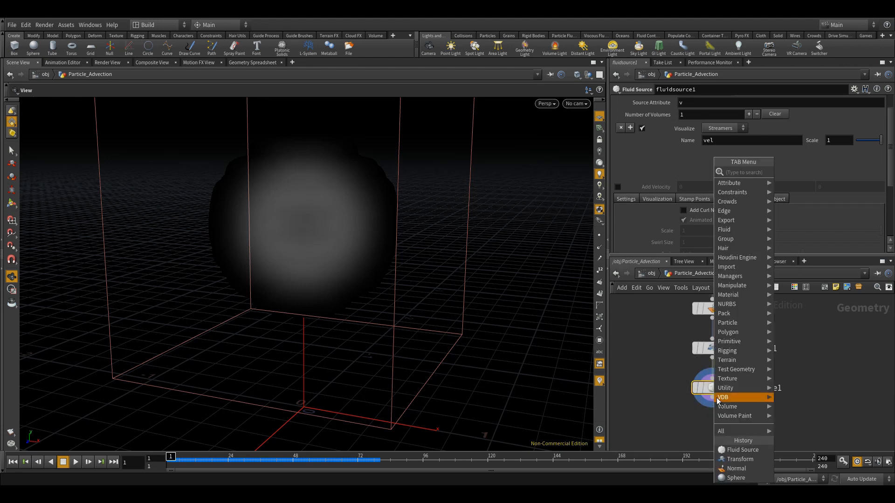
type("nu")
key("Escape")
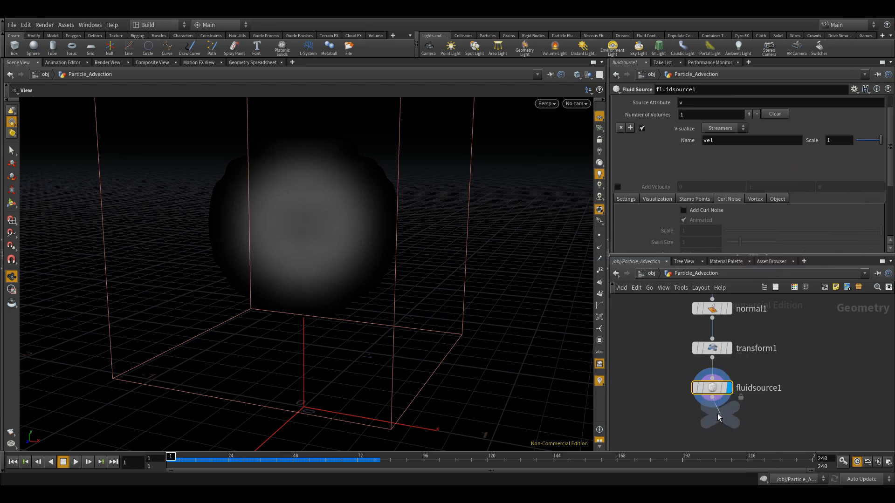
left_click(709, 426)
middle_click_drag(741, 427, 731, 387)
left_click(731, 386)
type("Pyro_")
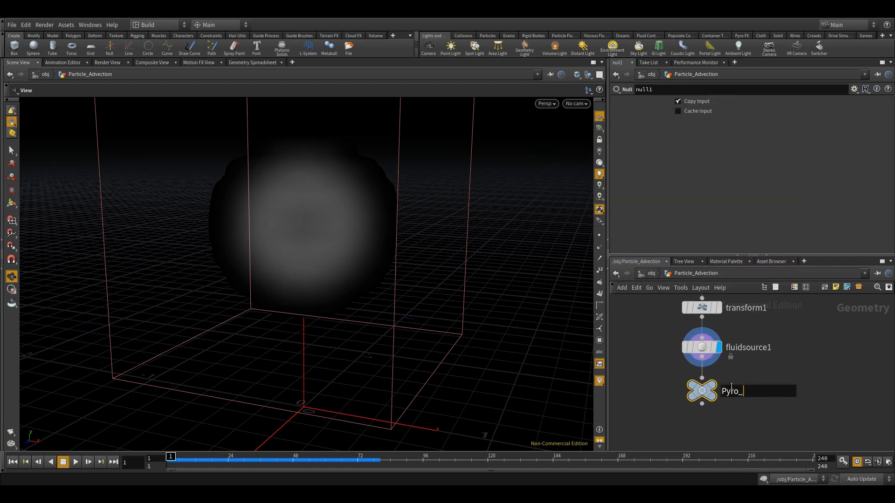
type("source_OUT")
key("Return")
key("r")
scroll(741, 411, "down", 3)
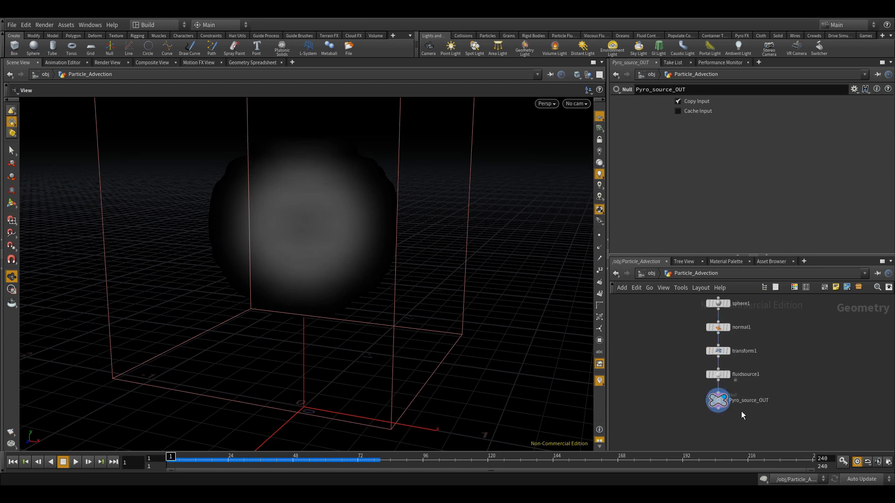
Add a DOP Network node beside the source chain and name it Pyro_Sim
scroll(741, 411, "up", 1)
scroll(741, 411, "up", 2)
scroll(741, 411, "down", 3)
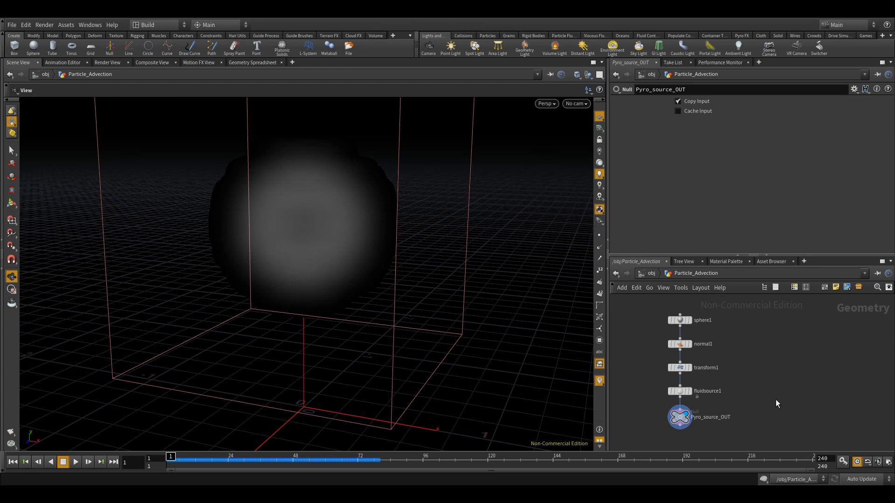
middle_click_drag(792, 335, 745, 356)
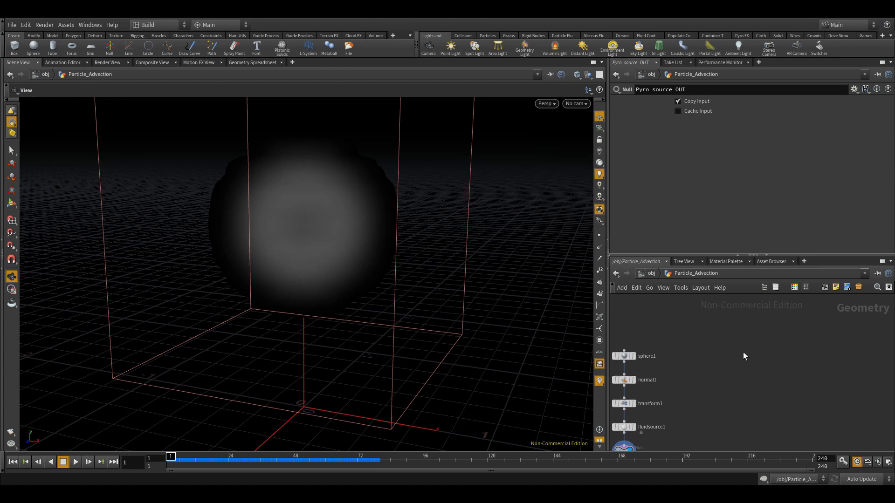
key("Tab")
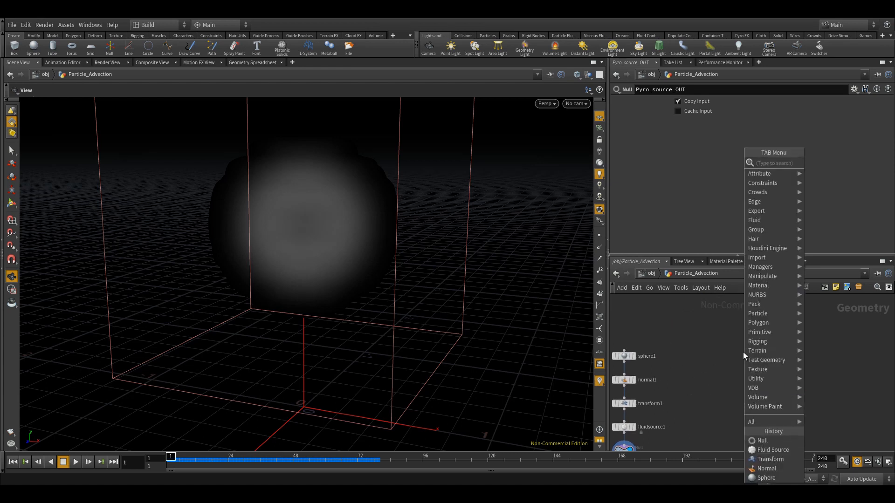
left_click(728, 355)
key("Tab")
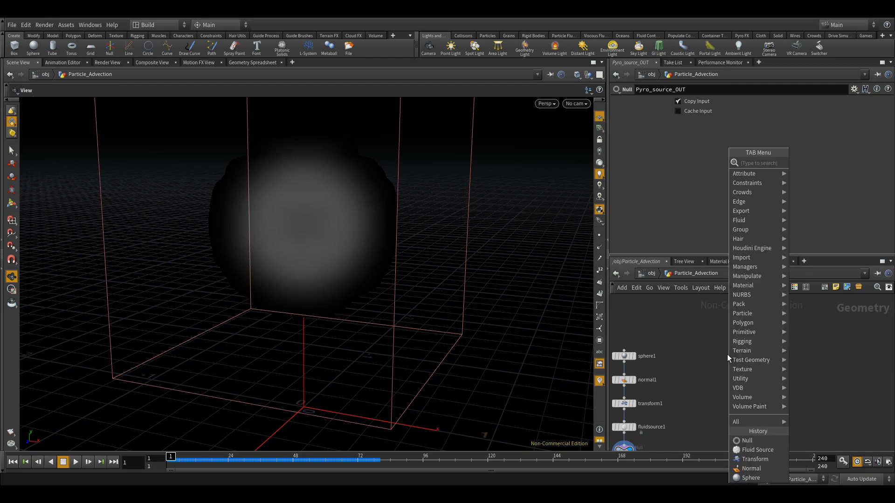
type("dop")
left_click(804, 199)
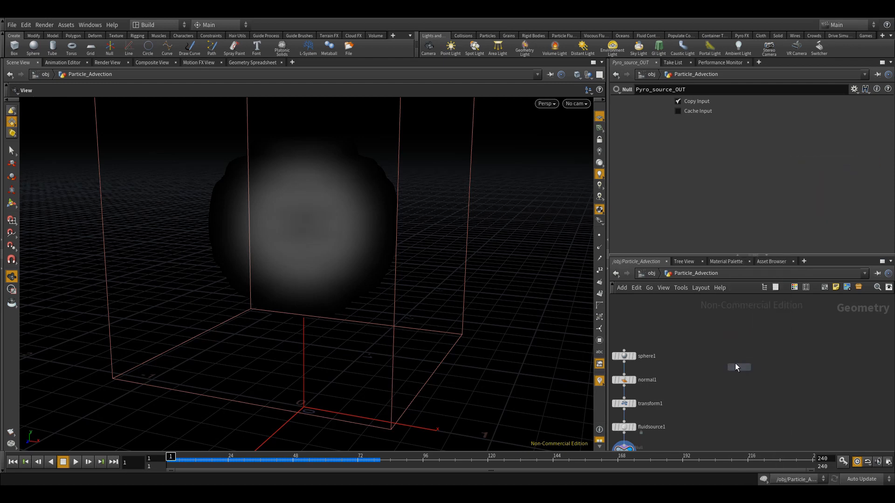
left_click(724, 357)
type("Pyro")
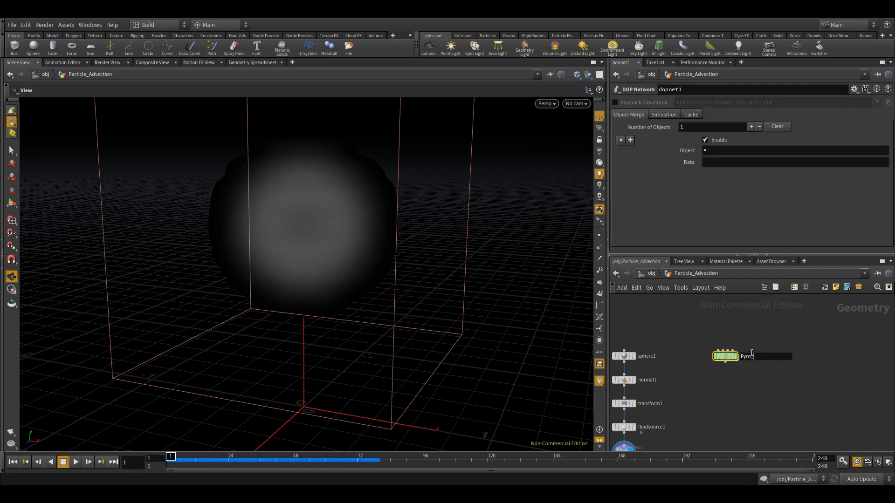
type("_Sim")
key("Return")
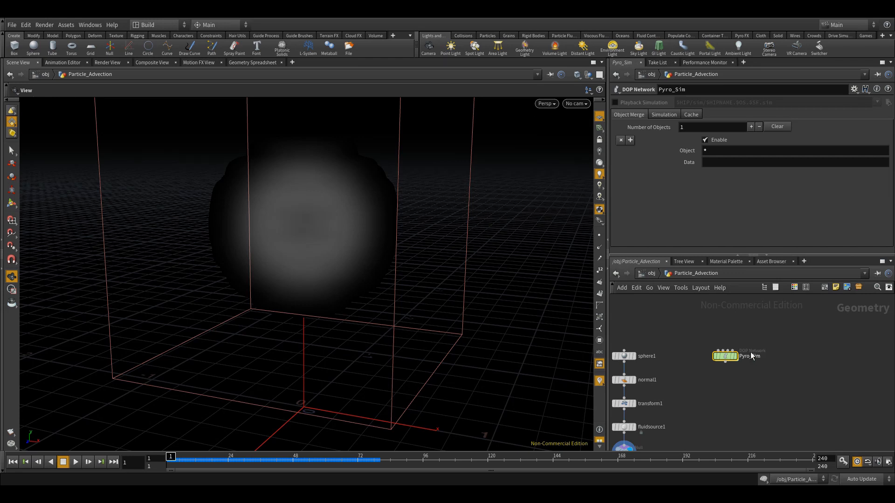
Inside the Pyro_Sim network, add a Pyro Solver above the output node and wire it into the output
double_click(720, 358)
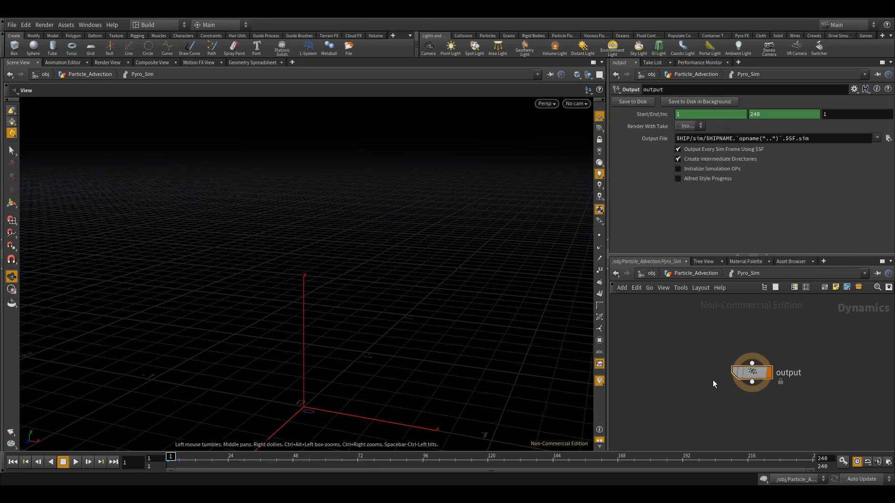
middle_click_drag(692, 373, 689, 424)
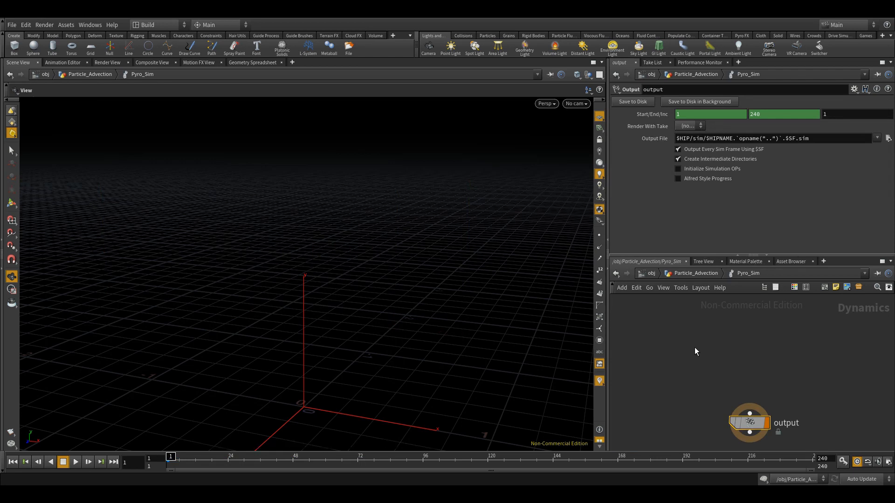
key("Tab")
type("pyro")
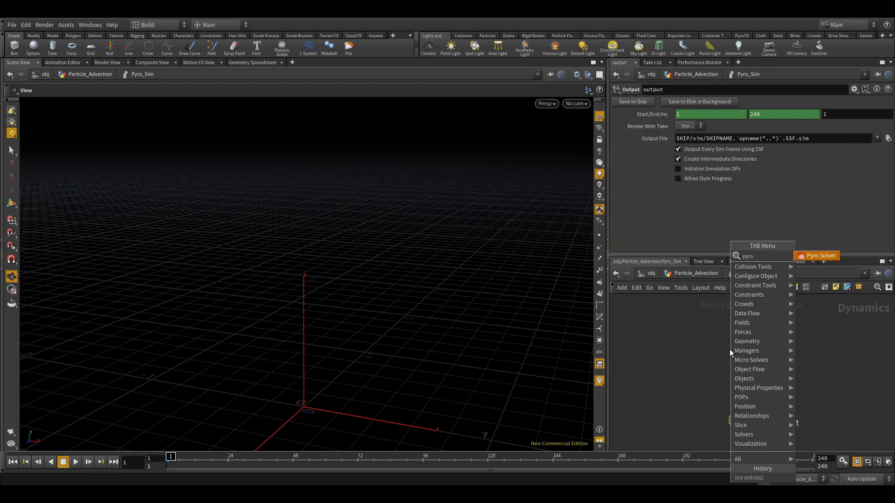
key("Return")
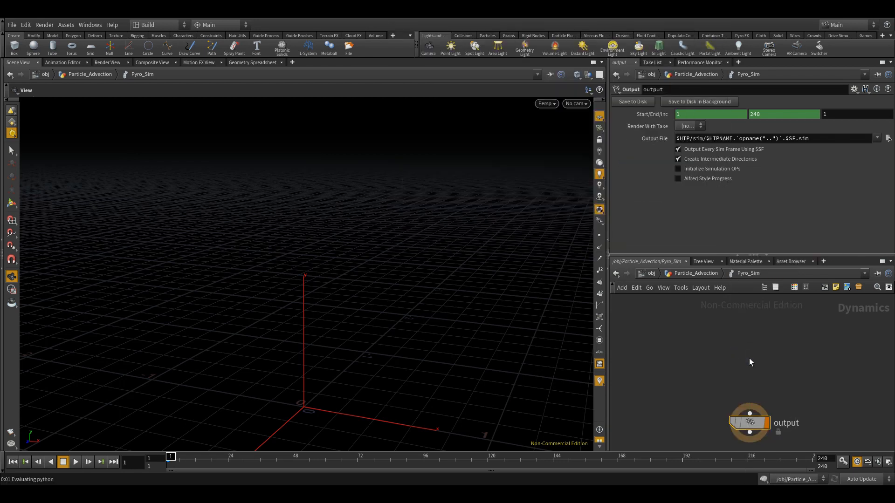
left_click(748, 359)
left_click(749, 359)
left_click(750, 412)
Add a Smoke Object above the Pyro Solver and connect it to the solver's first input
middle_click_drag(664, 361, 666, 402)
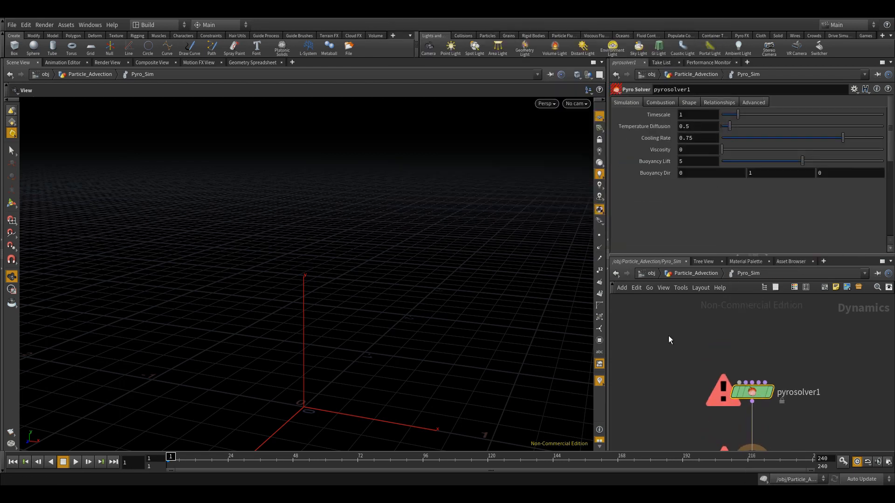
key("Tab")
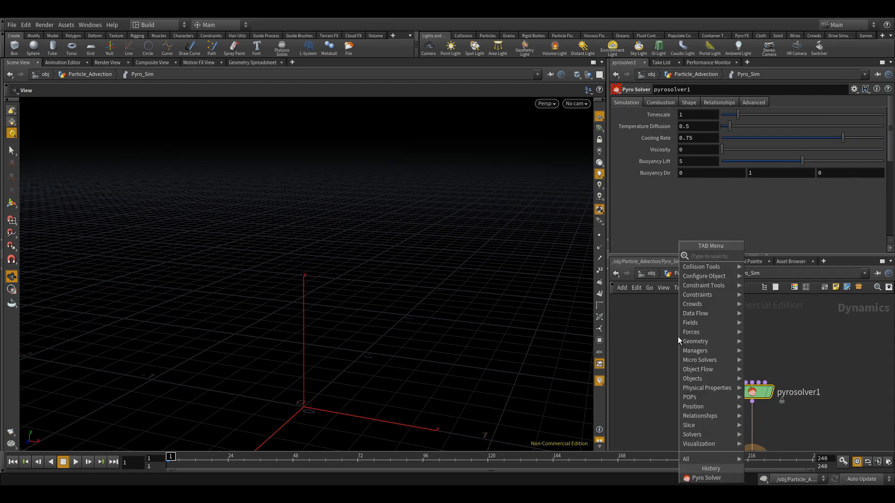
type("smoke")
key("Down")
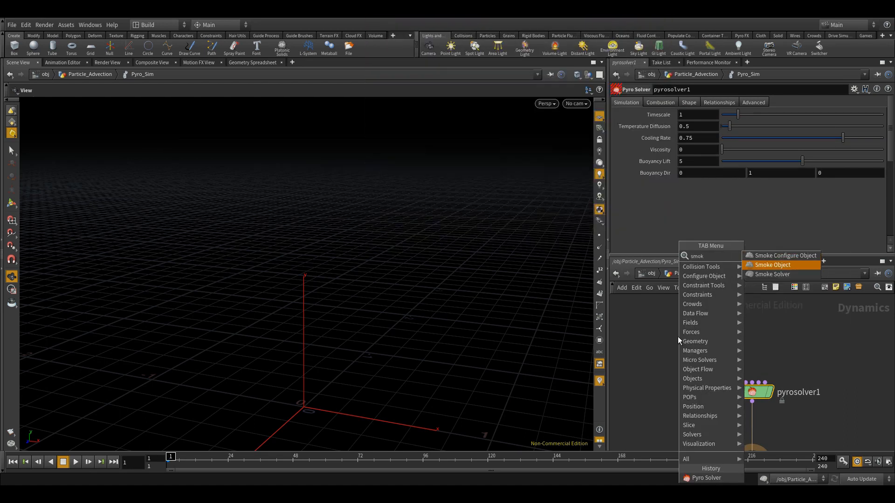
key("Return")
left_click(677, 339)
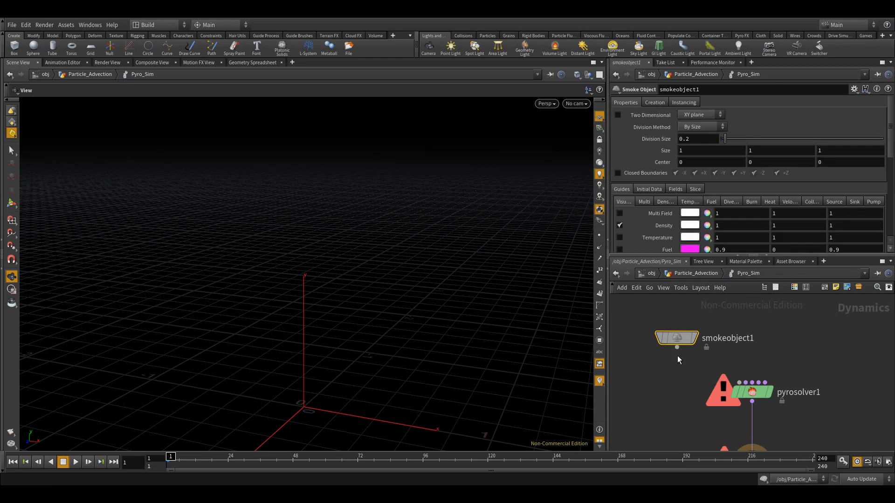
left_click(676, 347)
left_click(713, 399)
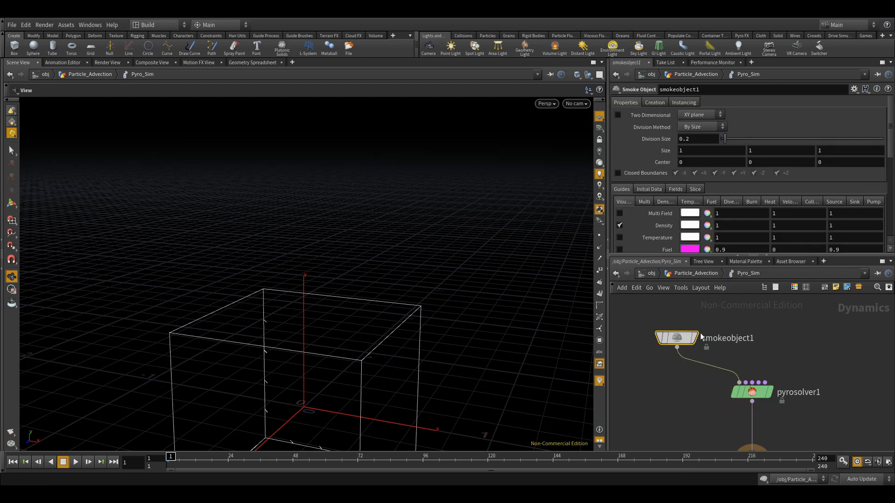
Add a Source Volume node above the Pyro Solver and connect it to the solver's last input
key("Tab")
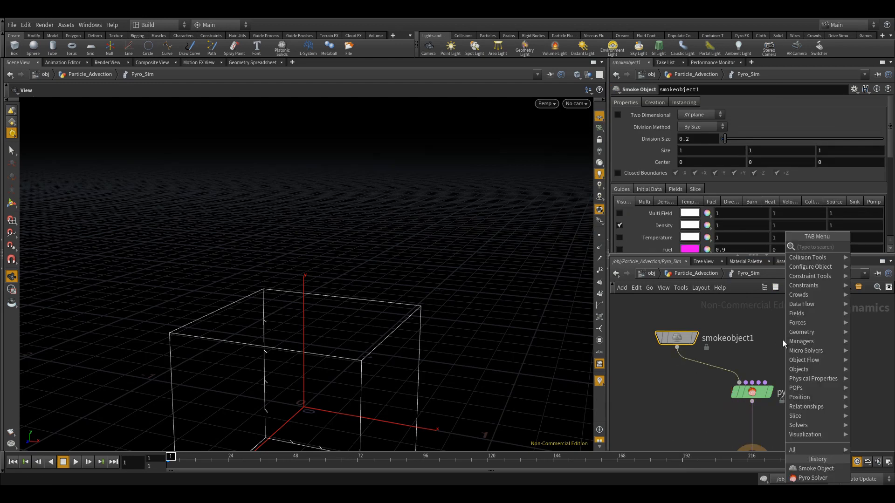
type("sour")
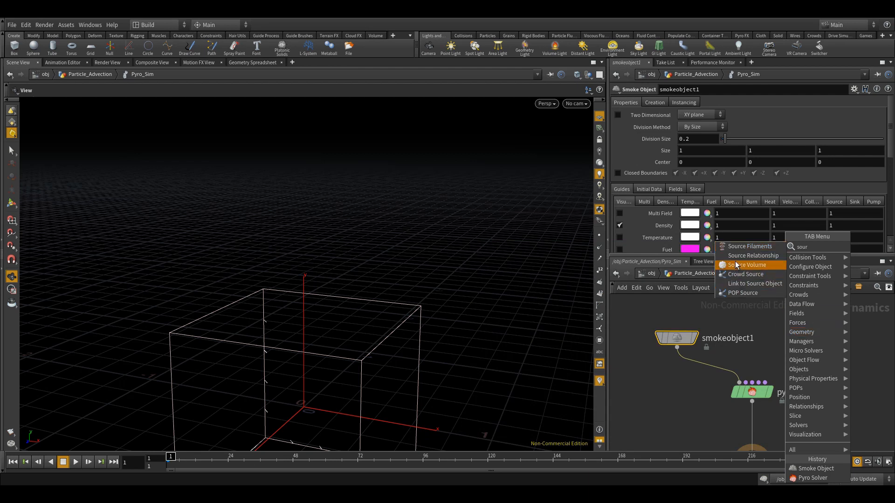
left_click(735, 265)
left_click(804, 324)
left_click(805, 333)
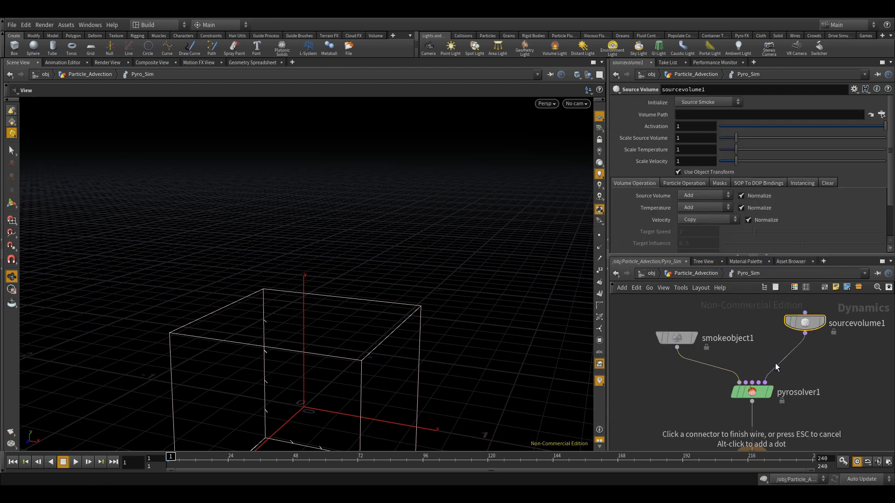
left_click(765, 381)
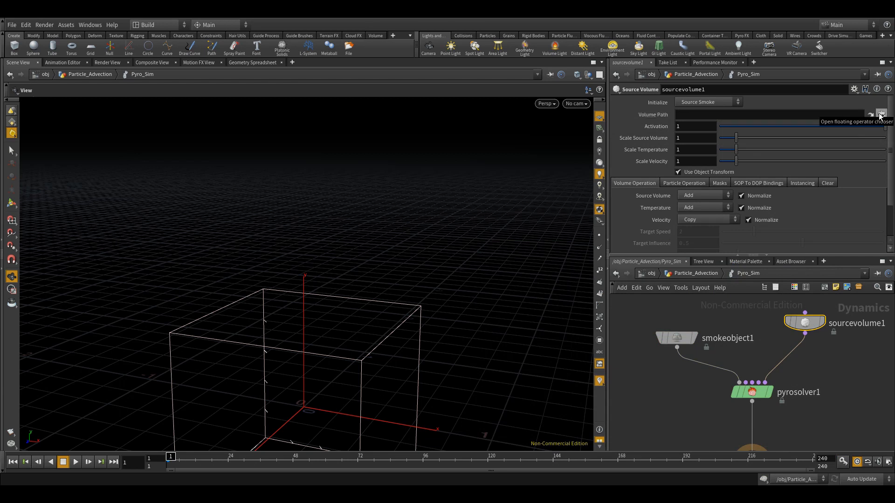
Set the Source Volume's volume path to /obj/Particle_Advection/Pyro_source_OUT and return to the Pyro_Sim network
left_click(881, 114)
left_click(832, 95)
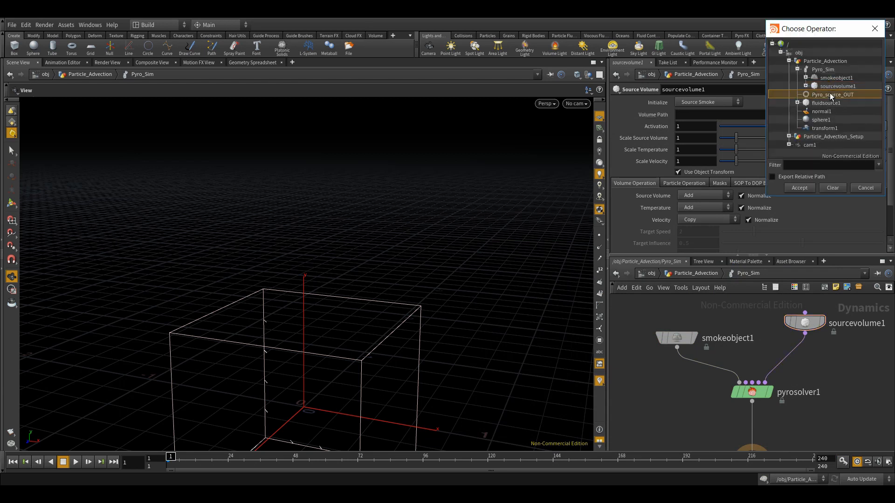
left_click(799, 187)
key("u")
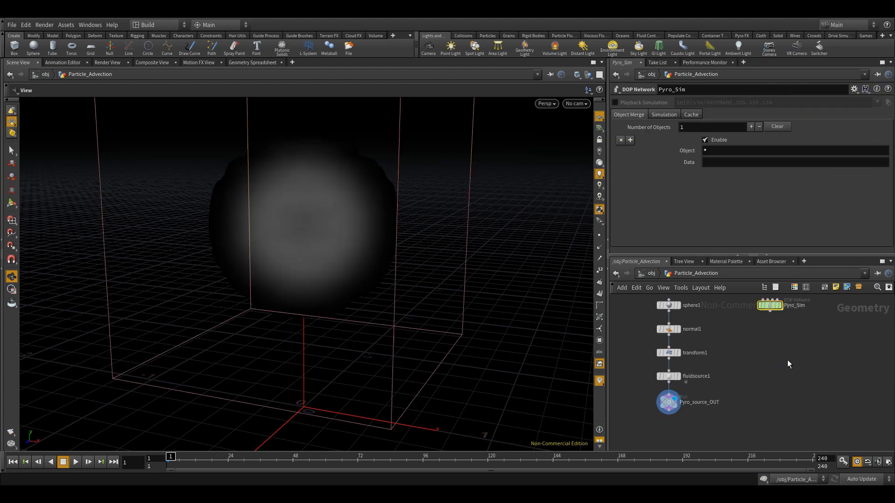
double_click(770, 305)
key("h")
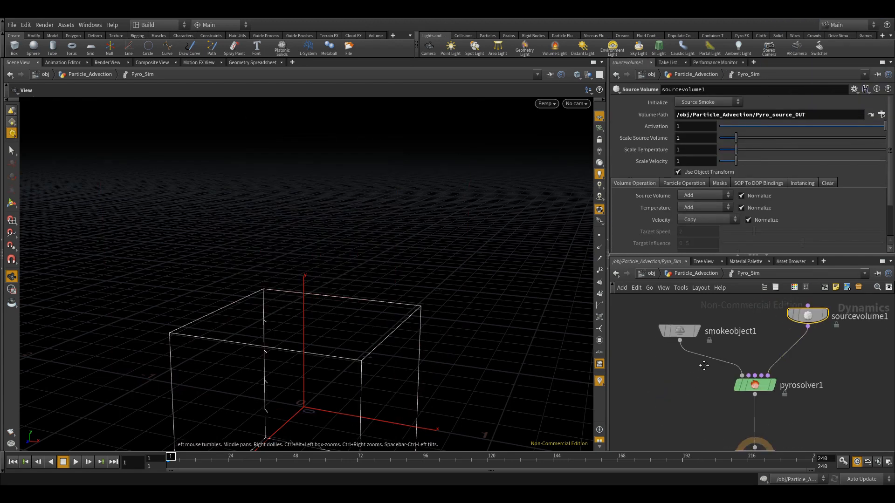
Resize the smoke object's container to about 4.45 × 1.6 × 5.23 and raise its centre to about 0.66 in Y
left_click(694, 316)
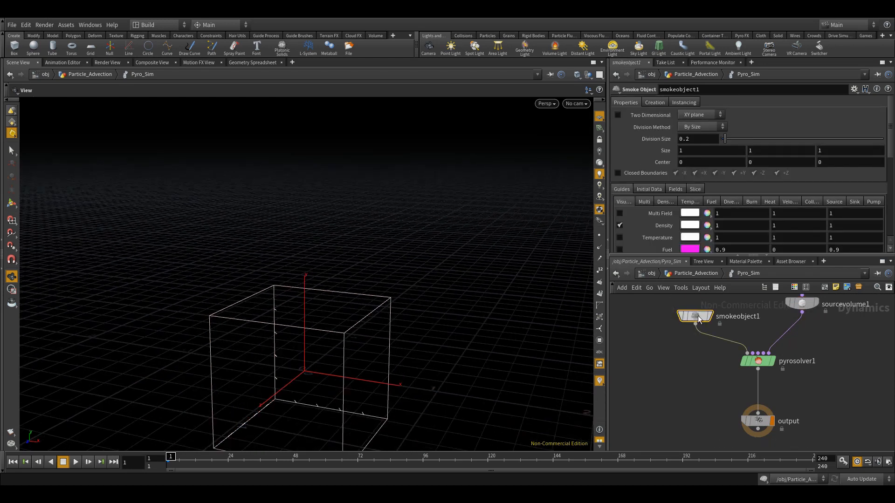
left_click_drag(302, 336, 108, 250)
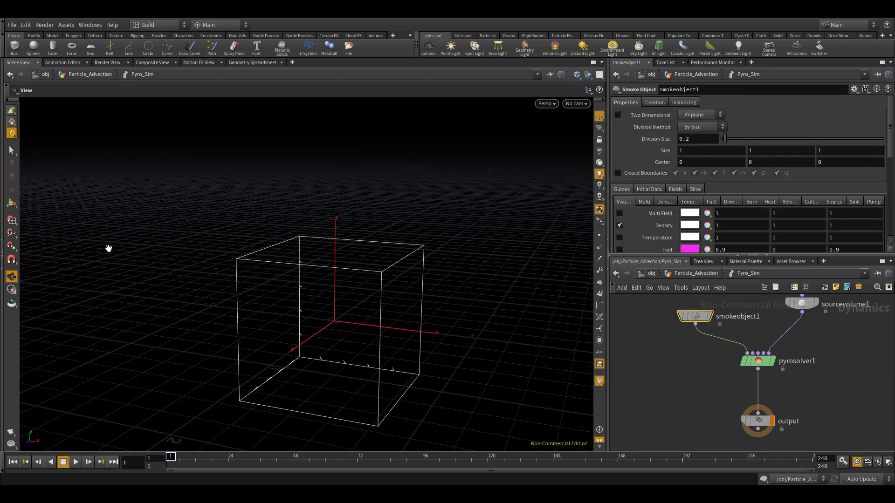
left_click(14, 205)
left_click_drag(303, 298, 354, 270)
key("ctrl+z")
left_click_drag(326, 198, 325, 134)
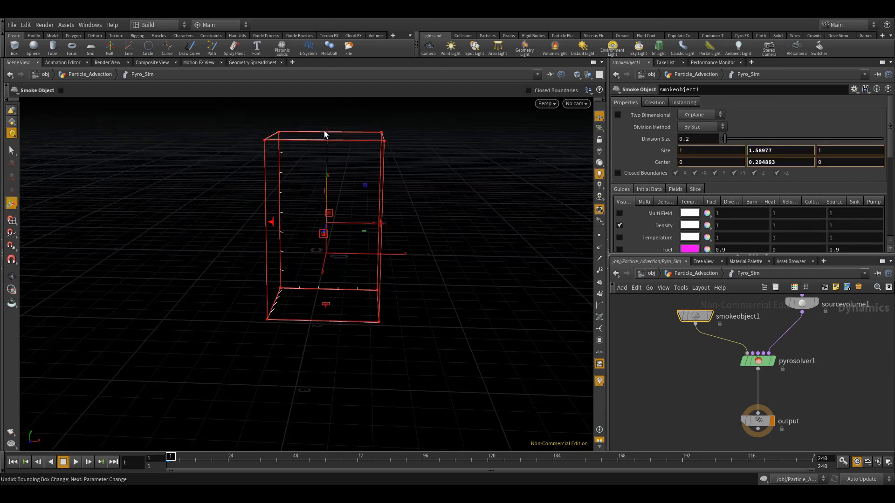
left_click_drag(374, 224, 539, 224, "shift")
mouse_move(323, 234)
left_mouse_down("shift")
mouse_move(298, 299)
mouse_move(326, 224)
left_mouse_up("shift")
left_click_drag(483, 236, 302, 247, "shift")
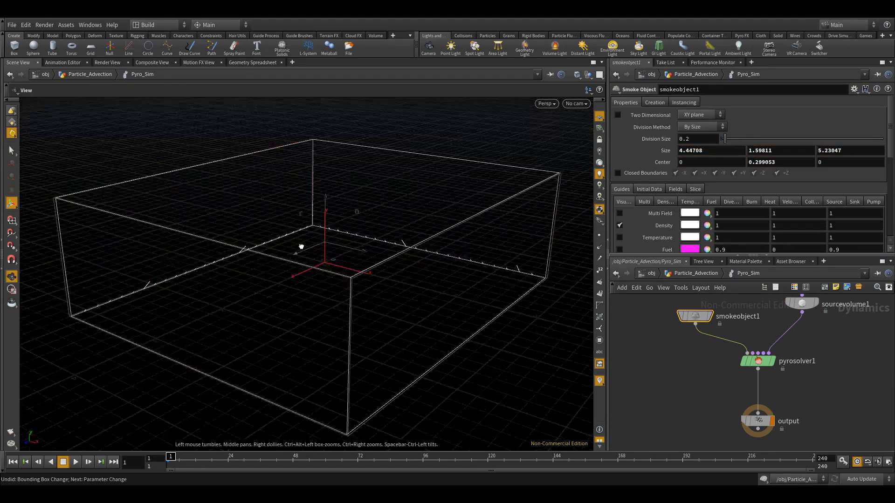
key("ctrl+z")
Set the smoke object's division size to 0.05
left_click(689, 137)
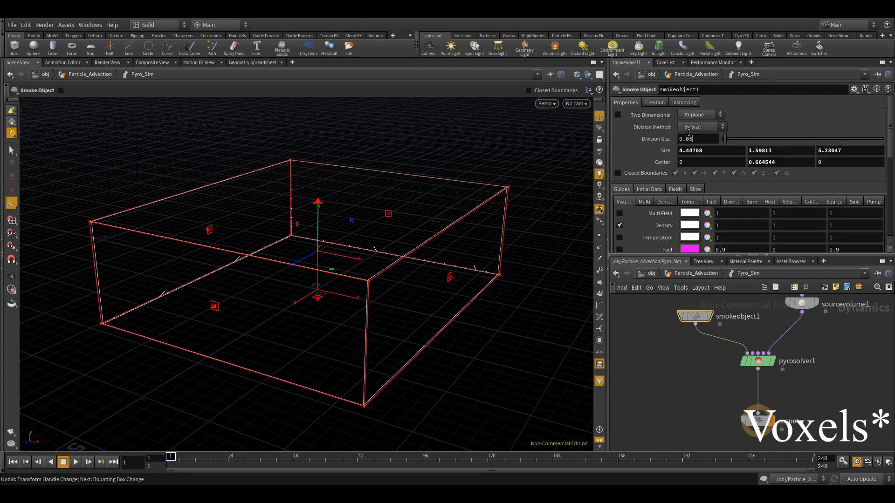
key("Return")
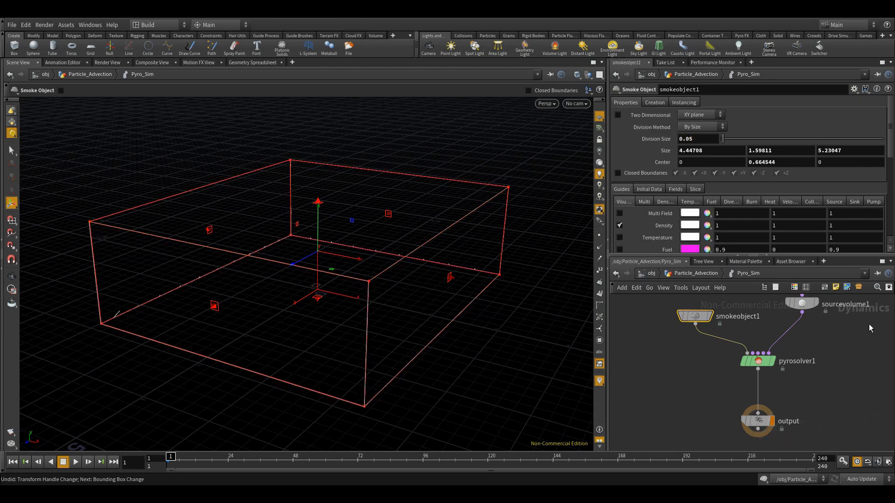
Play the simulation to preview the smoke from the Source Volume, and return to the first frame
left_click(801, 304)
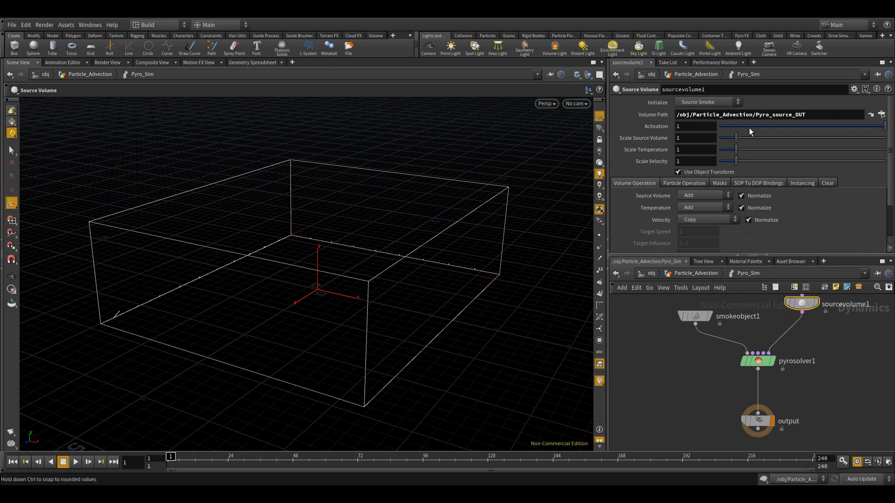
left_click_drag(230, 403, 249, 371)
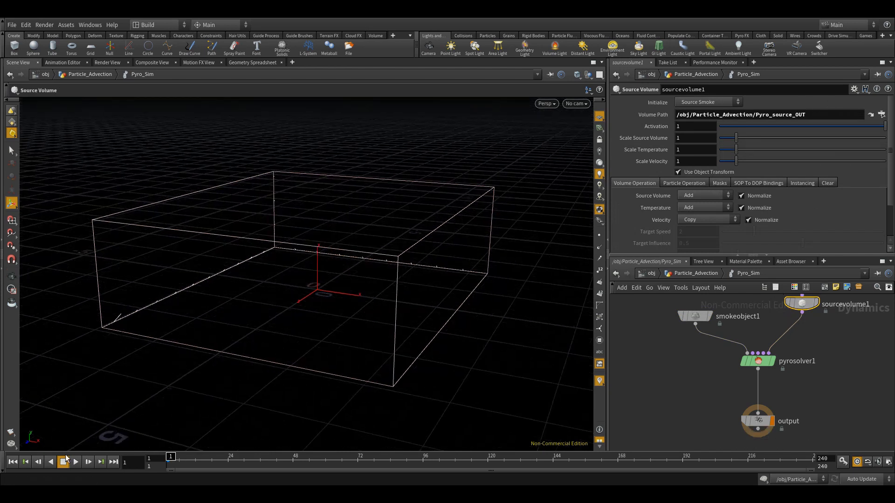
left_click(75, 462)
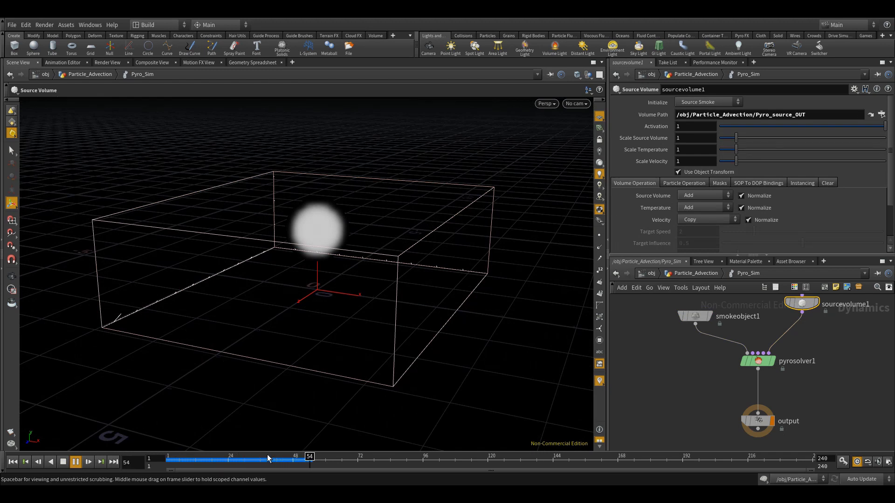
left_click(13, 461)
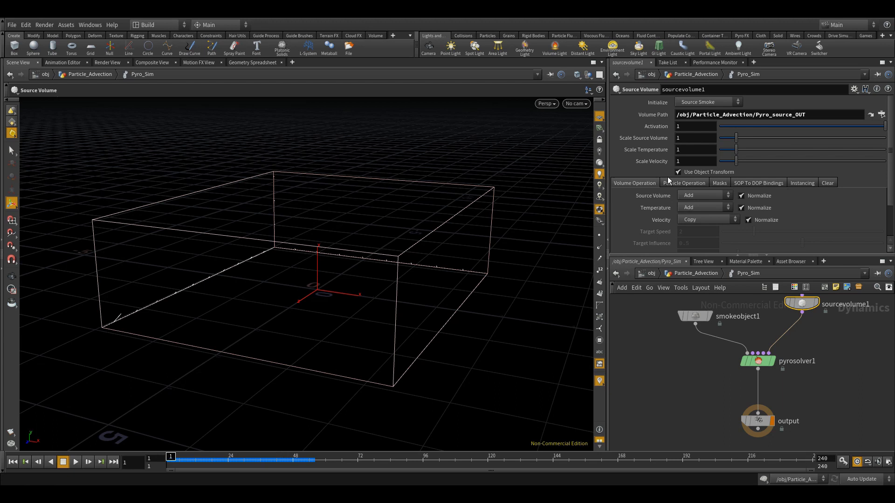
Set the Source Volume's temperature volume to density in its SOP to DOP bindings and play the simulation
left_click(683, 182)
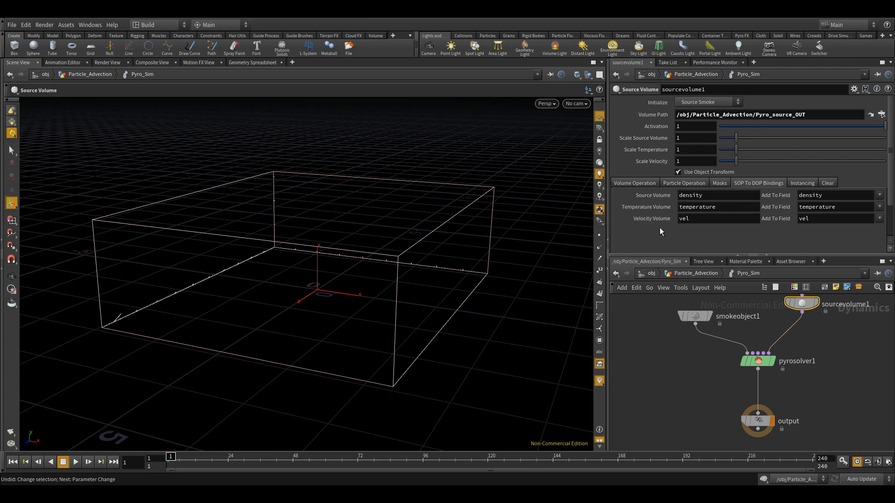
left_click_drag(728, 201, 657, 207)
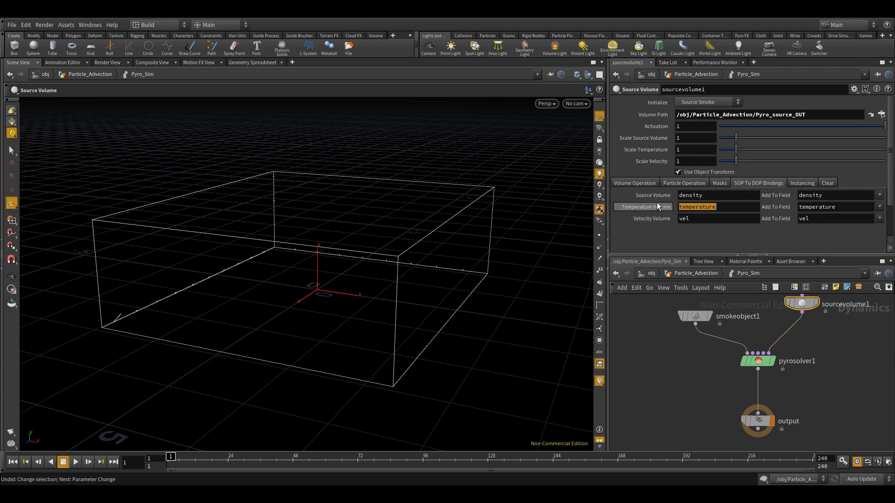
type("de")
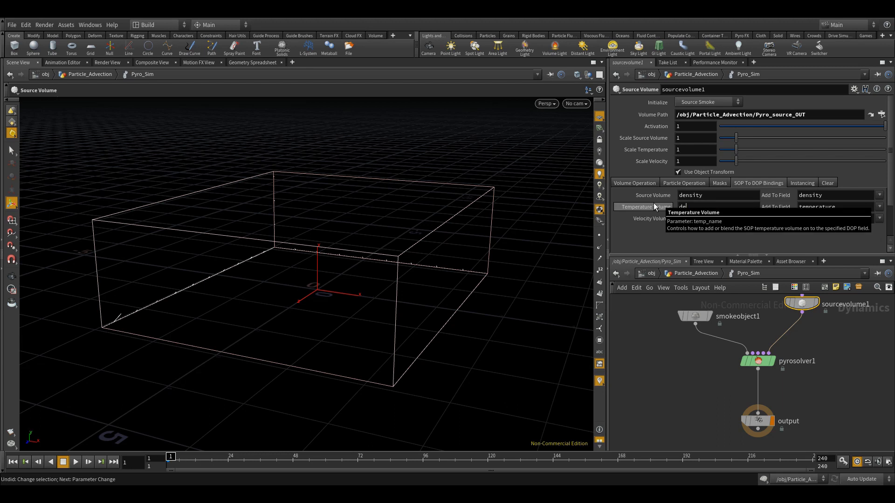
type("nsity")
key("Return")
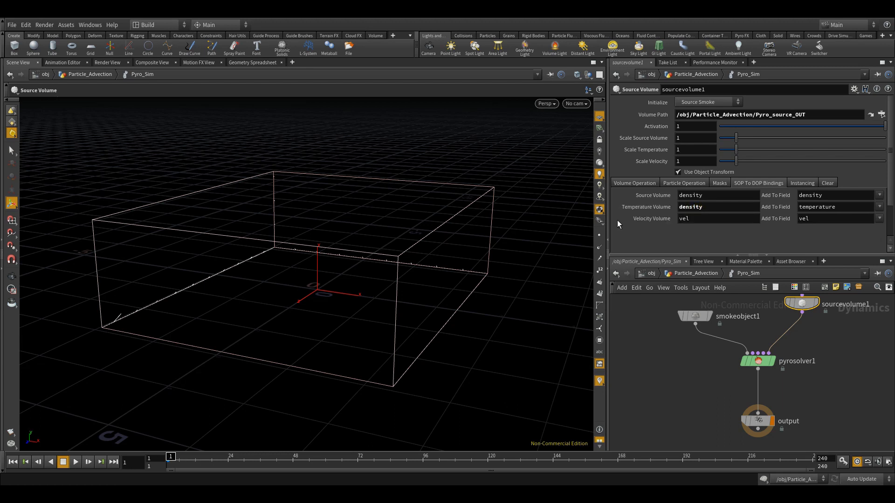
left_click(76, 461)
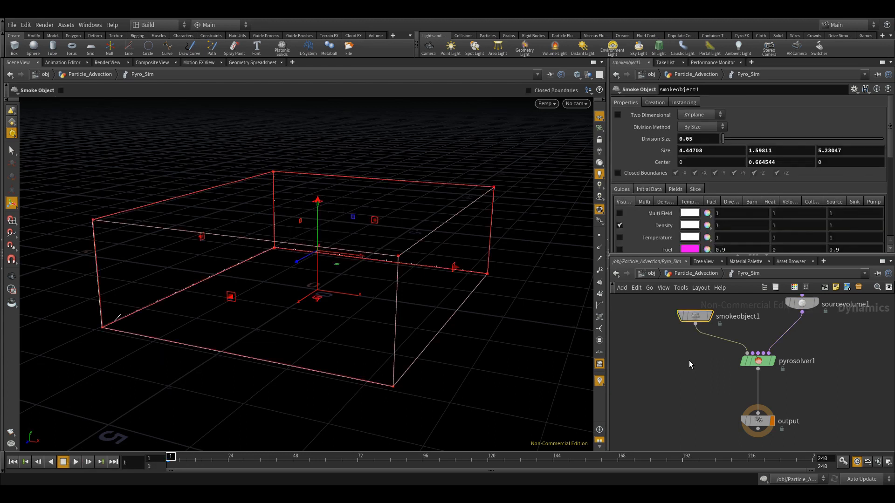
Disable Dissipation in the Pyro Solver's shape settings
left_click(758, 362)
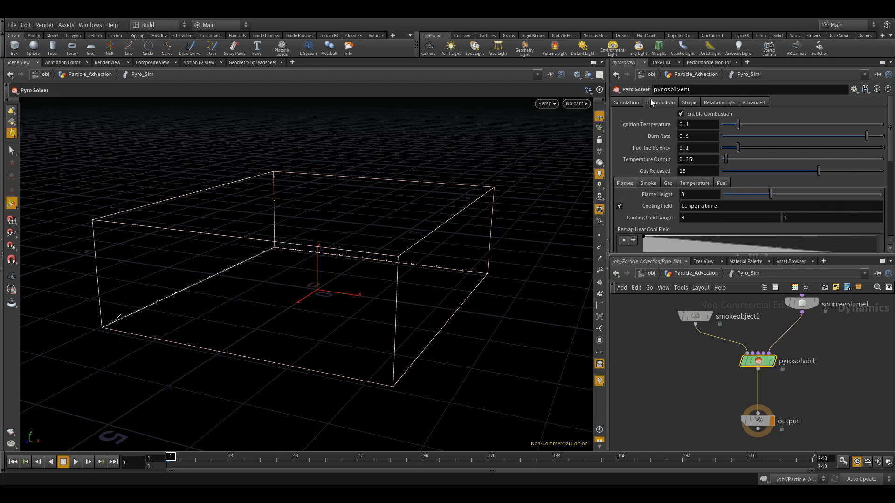
left_click(689, 102)
left_click(618, 115)
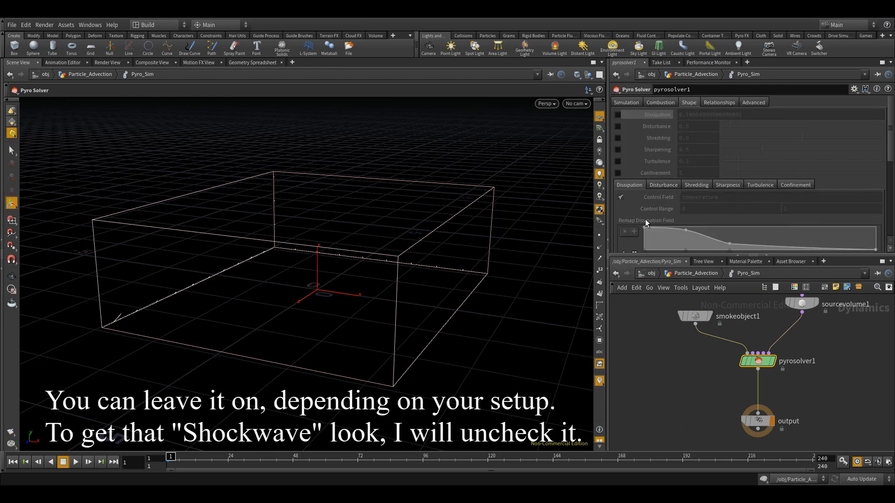
Set the Source Volume's velocity operation to Add
left_click(801, 303)
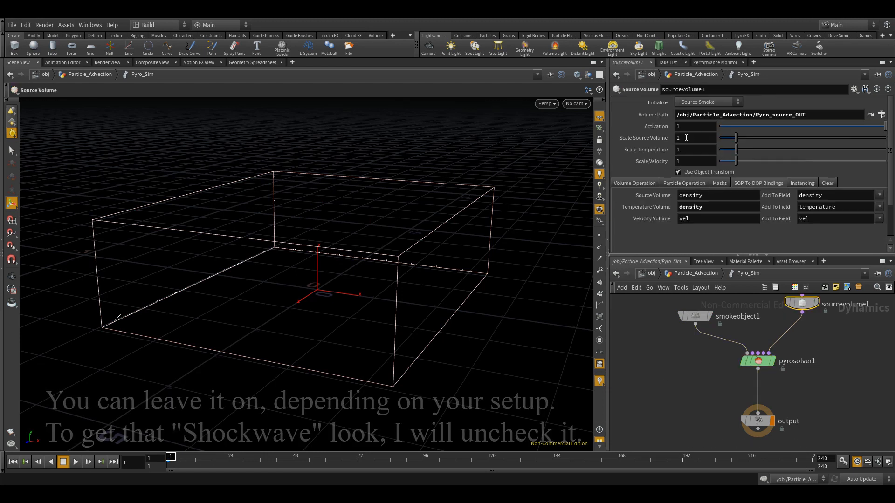
left_click(681, 182)
left_click(651, 183)
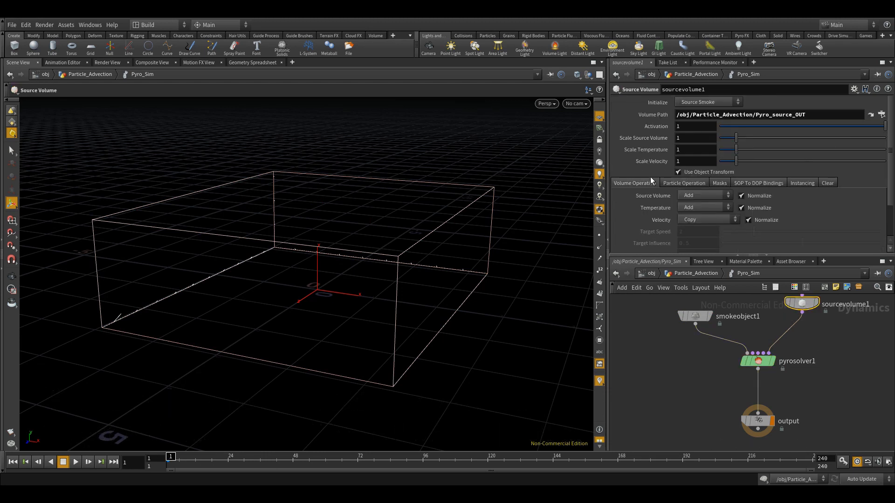
left_click(683, 218)
left_click(691, 229)
Play the simulation to preview the smoke with added velocity, viewing the container from the side, and return to the first frame
left_click(74, 462)
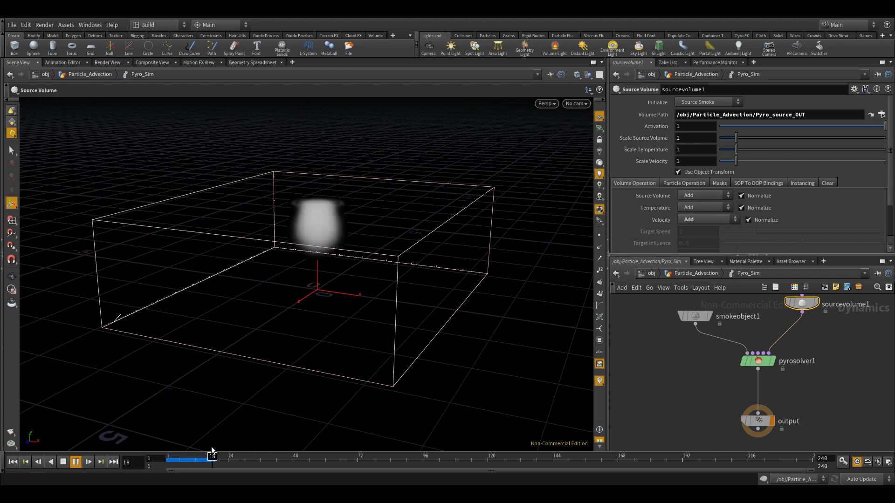
left_click_drag(316, 208, 339, 196, "alt")
left_click_drag(339, 196, 341, 199, "alt")
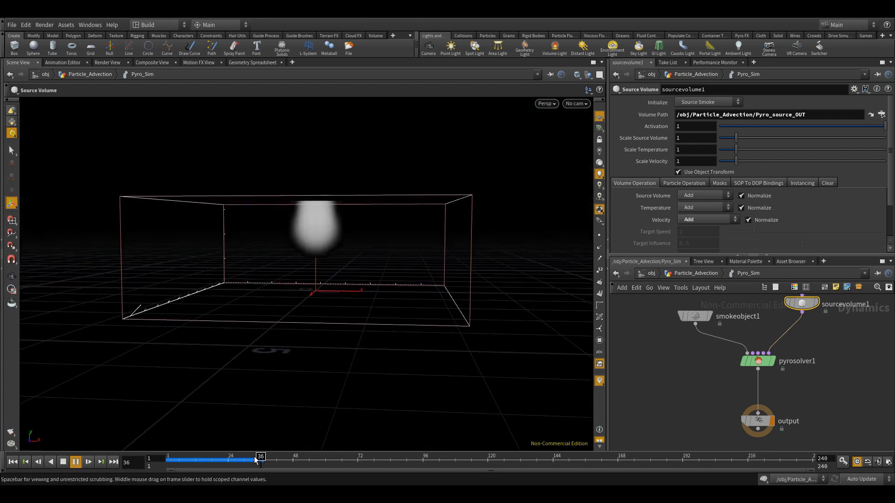
left_click_drag(235, 459, 114, 455)
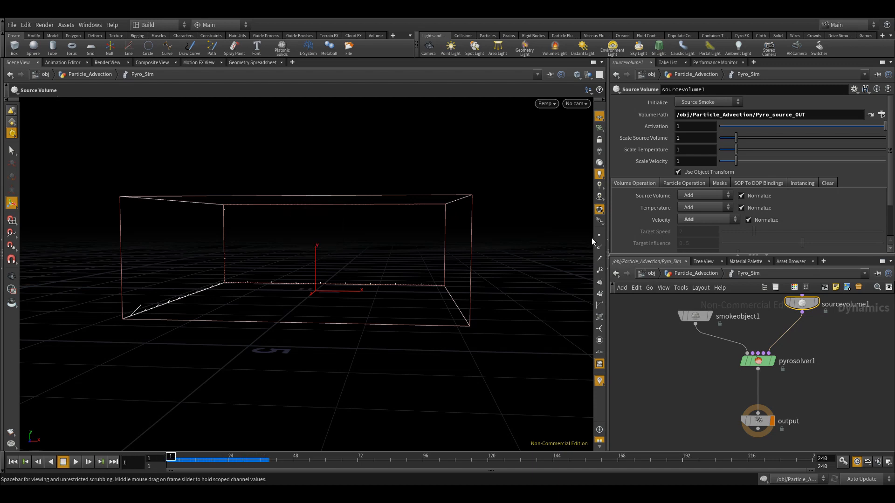
Enable Closed Boundaries on the smoke object
left_click(694, 182)
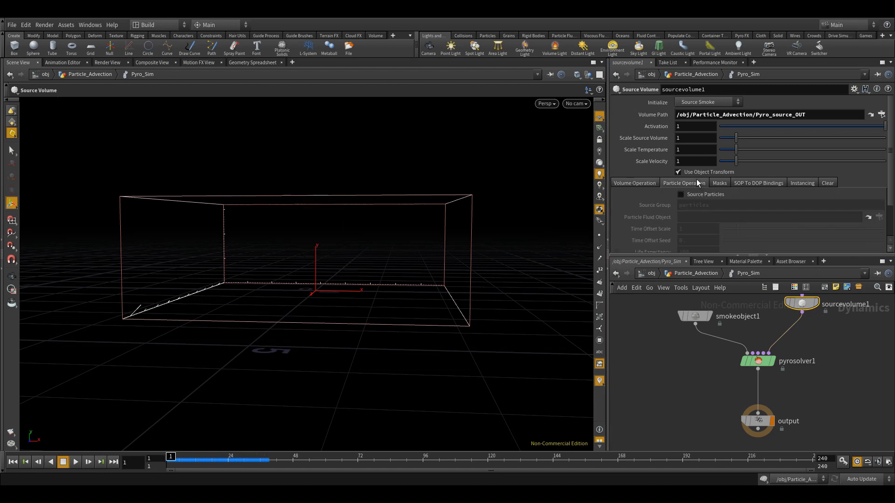
left_click(643, 182)
mouse_move(659, 366)
left_mouse_down()
mouse_move(672, 344)
mouse_move(661, 362)
left_mouse_up()
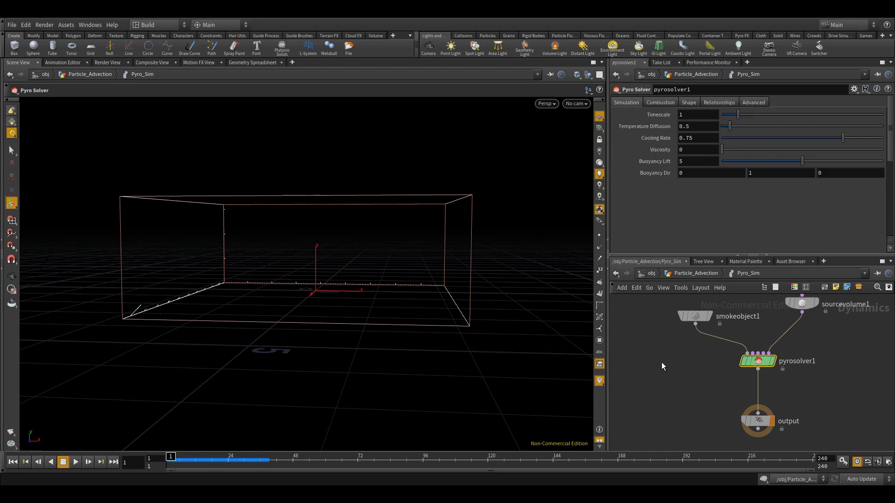
left_click(696, 317)
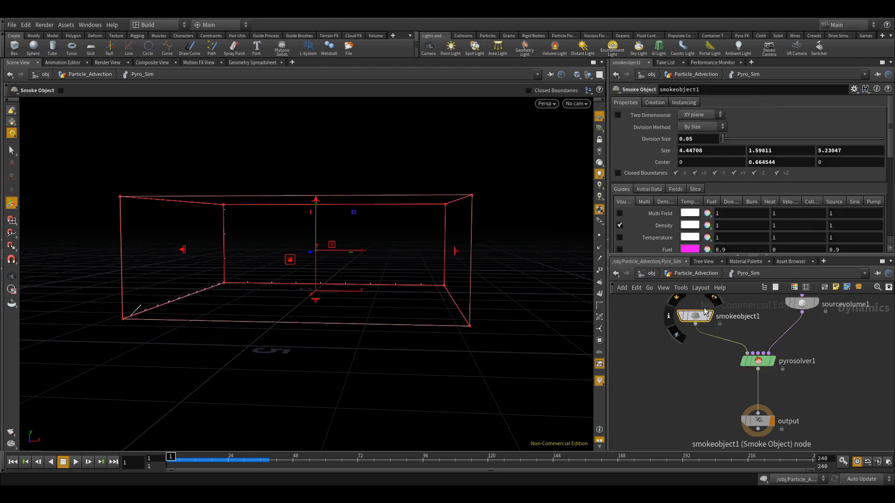
left_click(617, 172)
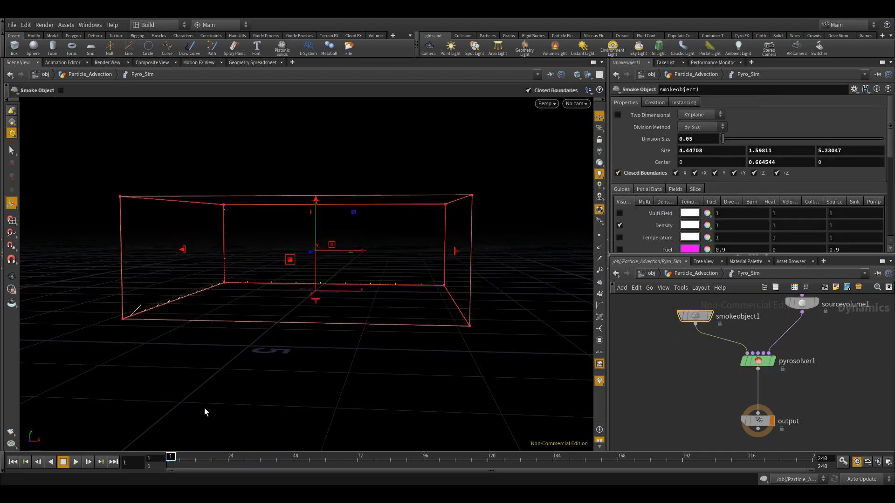
Play the simulation with closed boundaries and examine the smoke's shape at frame 44 from several angles
left_click(75, 462)
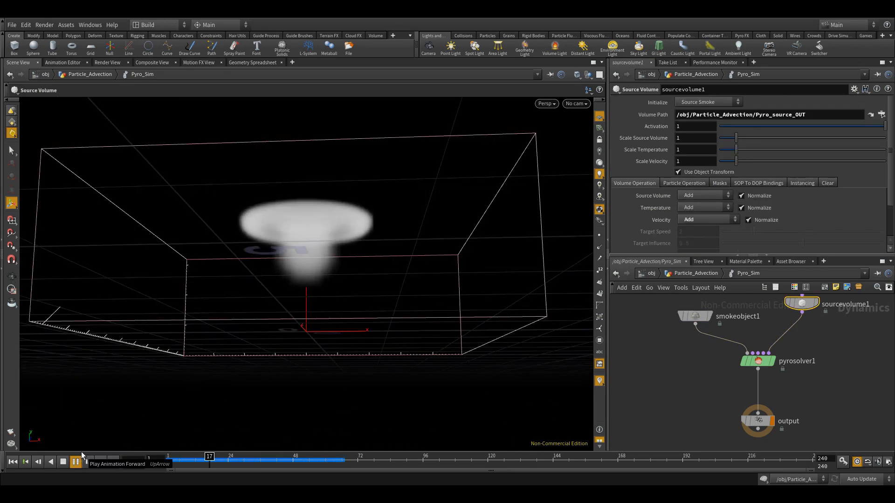
mouse_move(299, 459)
left_mouse_down()
mouse_move(171, 460)
mouse_move(282, 459)
left_mouse_up()
left_click_drag(353, 260, 351, 295, "alt")
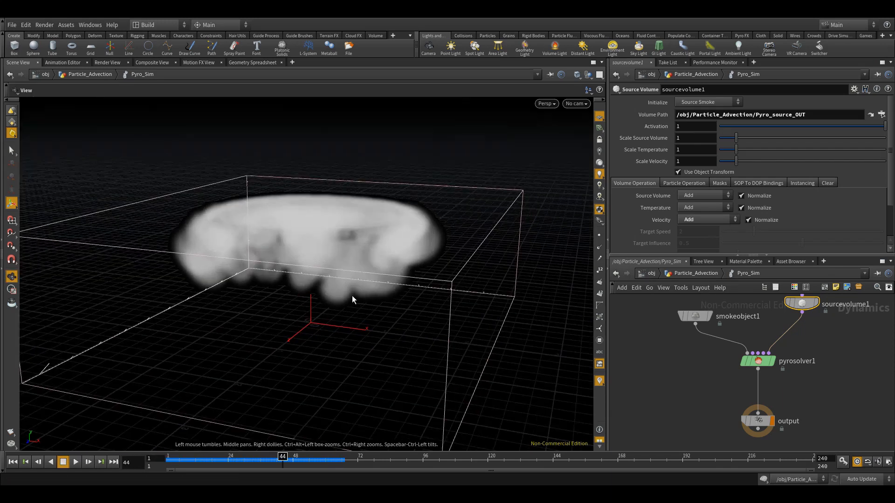
left_click_drag(356, 241, 517, 231, "alt")
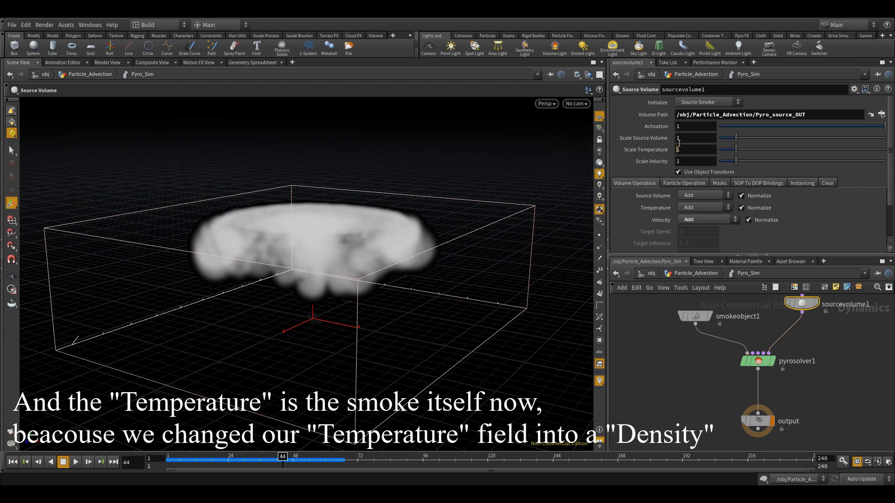
Set the Source Volume's Scale Temperature to -1
left_click_drag(687, 150, 630, 153)
type("-1")
key("Return")
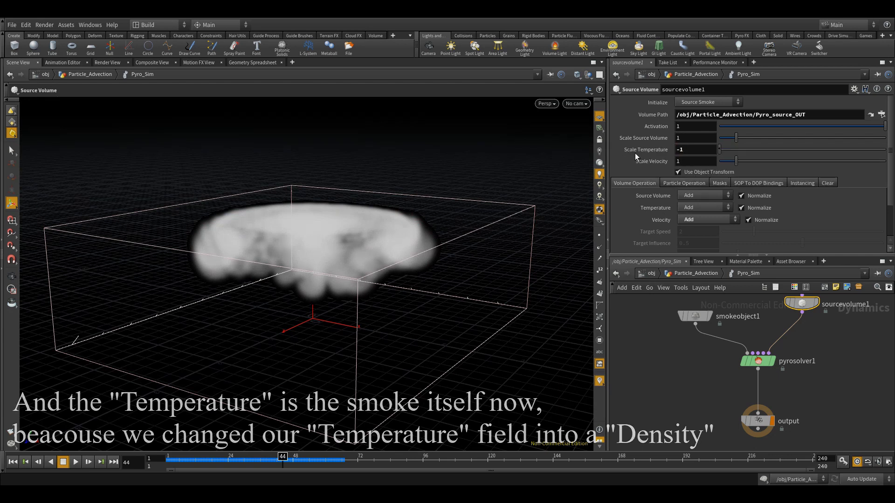
Play the simulation and examine the smoke spreading inside the container from the side and from above
key("Up")
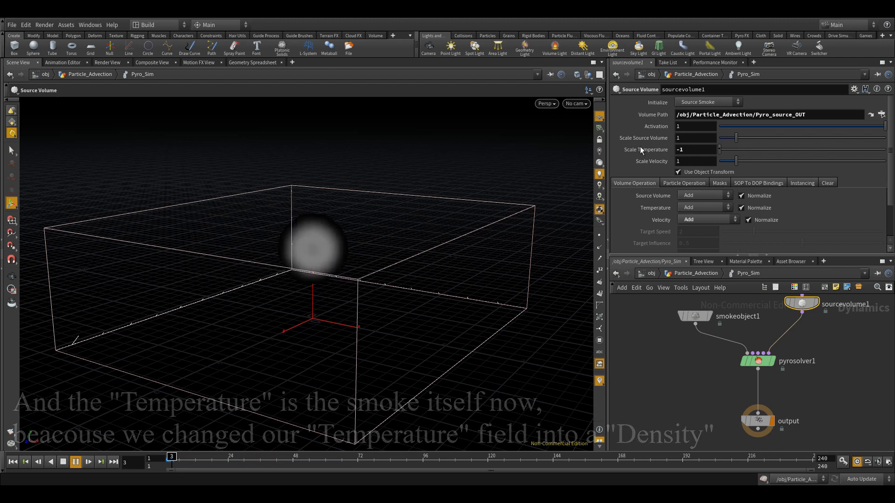
left_click_drag(277, 324, 299, 305, "alt")
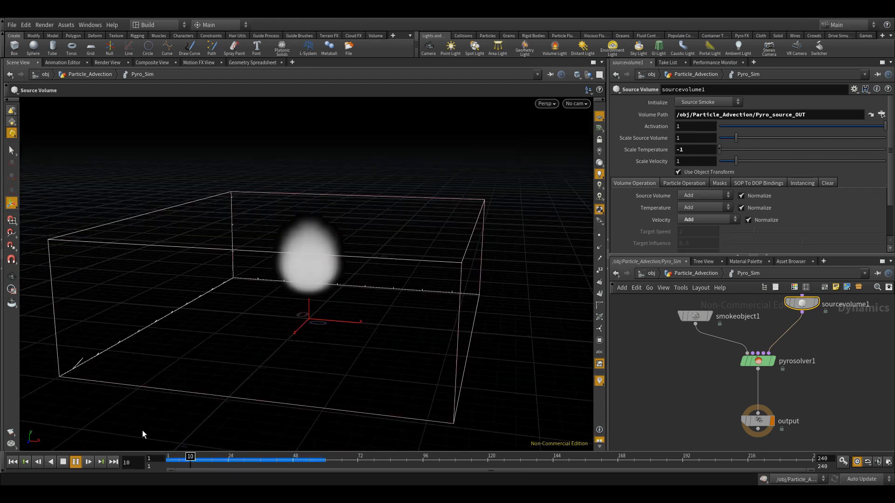
left_click_drag(311, 282, 313, 383, "alt")
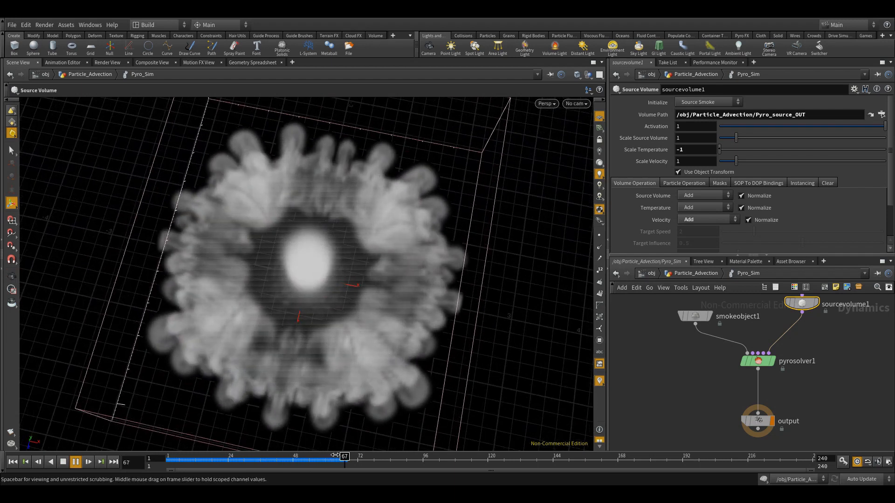
left_click_drag(347, 442, 365, 261, "alt")
Enlarge the smoke object's container symmetrically along its horizontal directions and replay the simulation from the first frame
left_click_drag(706, 309, 714, 300)
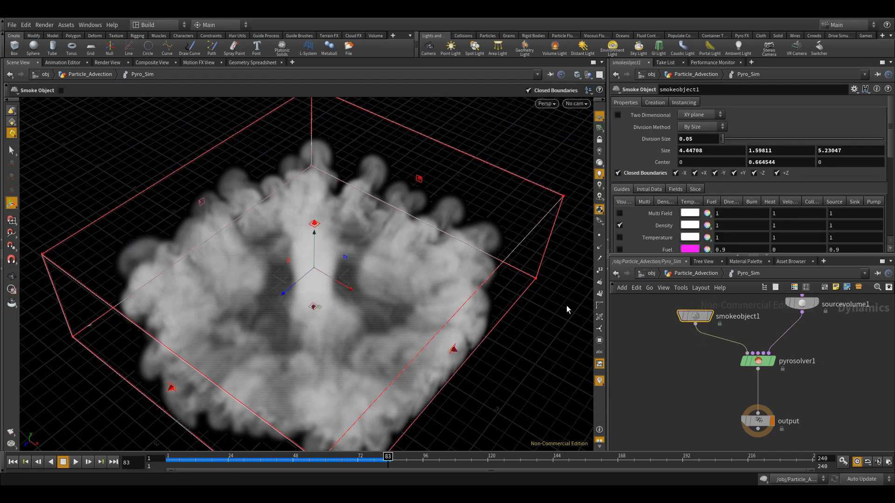
scroll(309, 326, "down", 5)
left_click_drag(309, 326, 337, 290, "alt")
right_click_drag(337, 291, 445, 211, "alt")
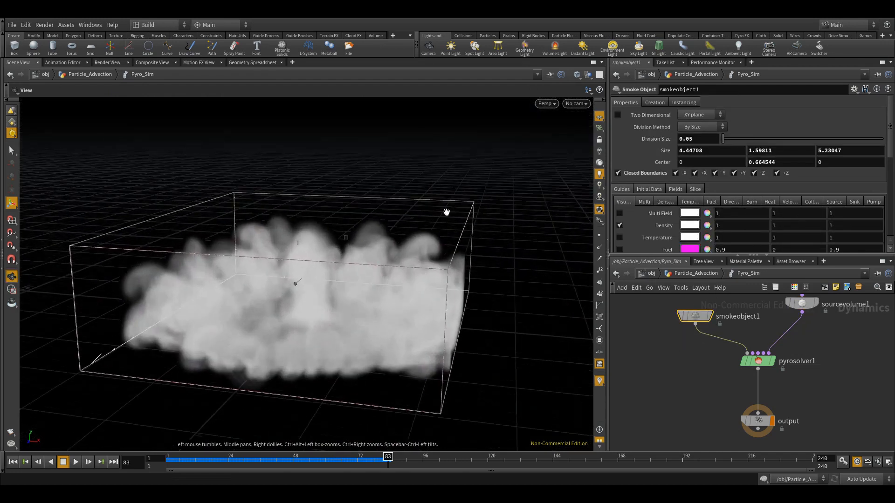
left_click_drag(437, 288, 428, 264, "alt")
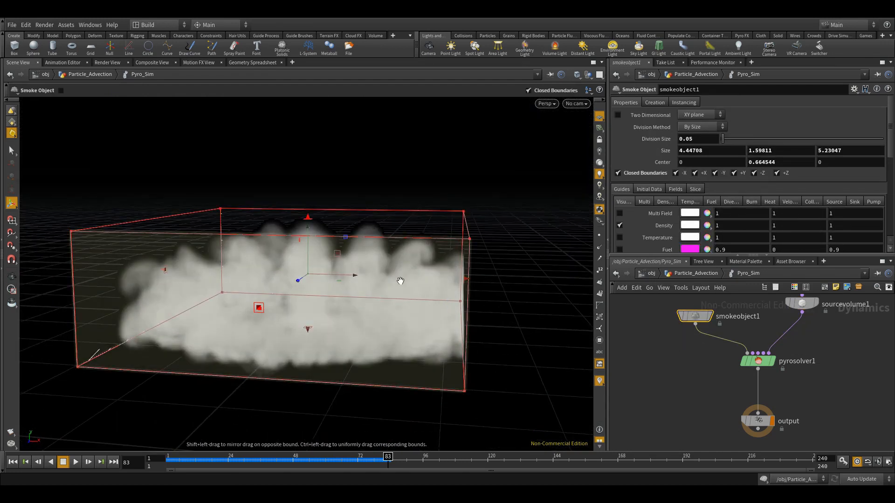
right_click_drag(401, 281, 312, 294, "alt")
left_click_drag(312, 293, 296, 336, "alt")
left_click_drag(419, 297, 458, 296, "shift")
left_click_drag(391, 294, 298, 288, "alt")
left_click_drag(451, 270, 482, 271, "shift")
left_click_drag(326, 289, 453, 306, "alt")
left_click(13, 462)
left_click(73, 460)
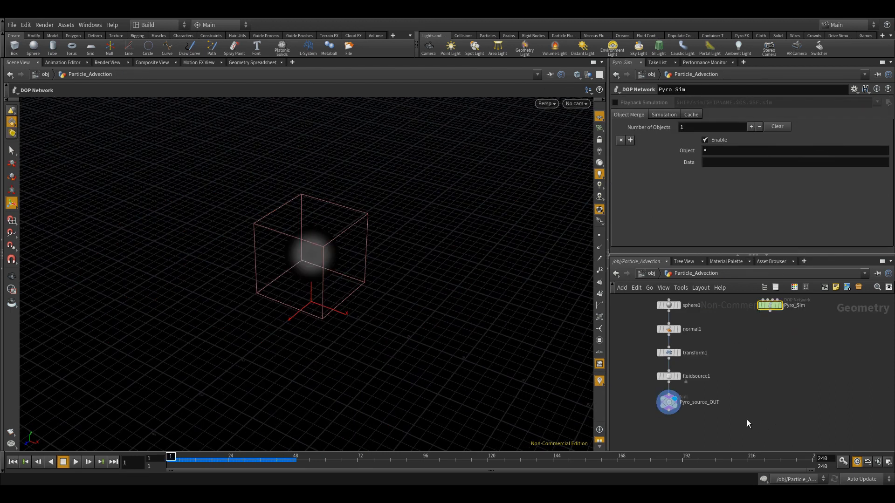
left_click_drag(719, 431, 653, 297)
left_click(744, 399)
left_click_drag(744, 372, 796, 315)
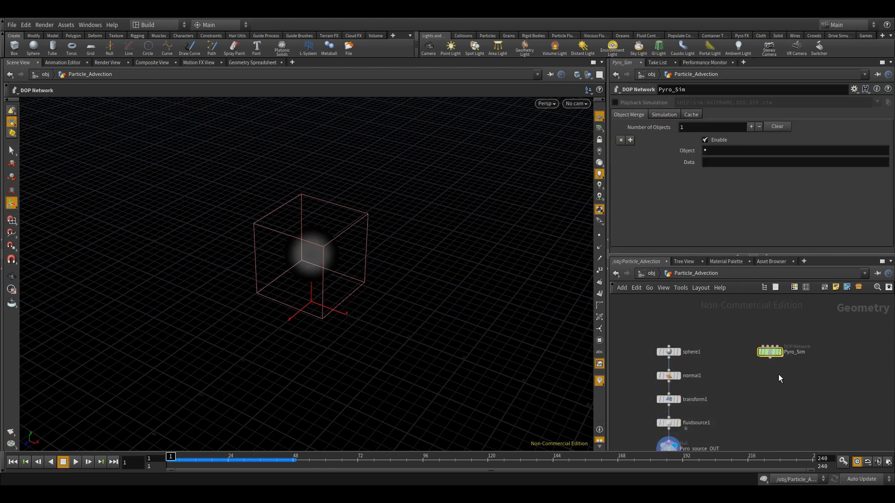
middle_click_drag(763, 398, 756, 348)
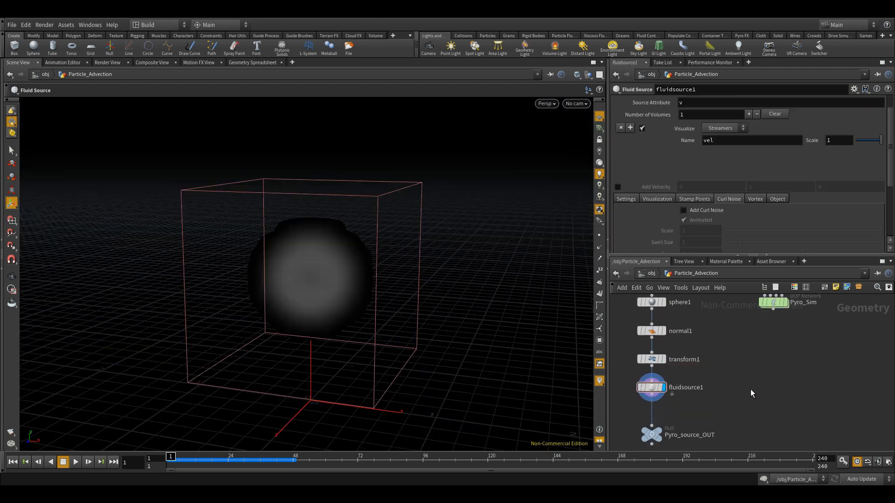
Add a Scatter node beside the Fluid Source node in the Particle_Advection network
key("Tab")
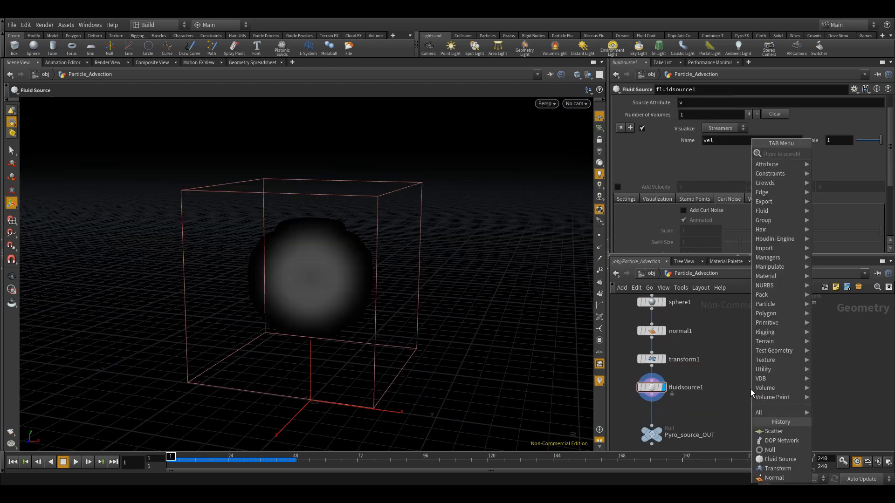
type("scat")
left_click(824, 154)
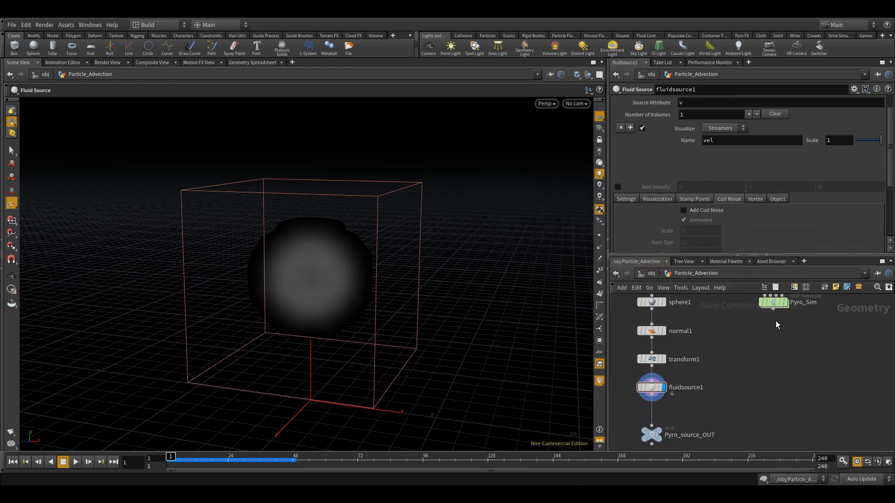
left_click(773, 390)
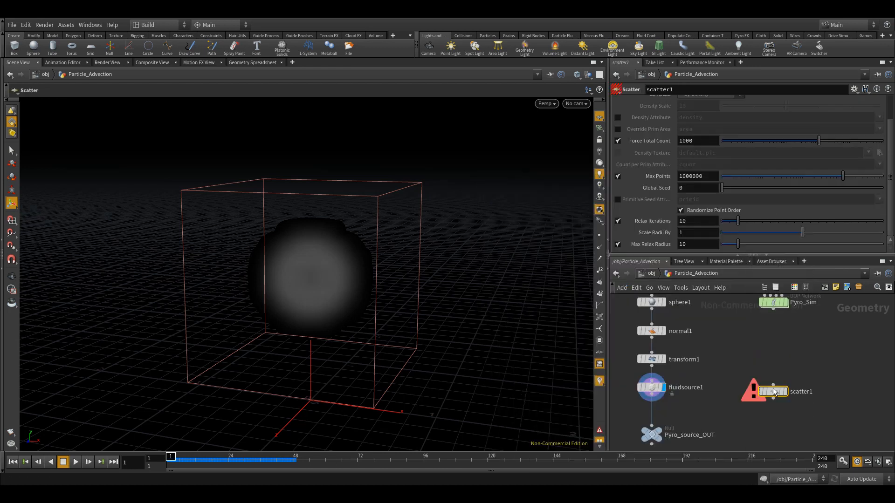
Connect the Fluid Source's output to the Scatter node and display the scattered points
left_click(651, 396)
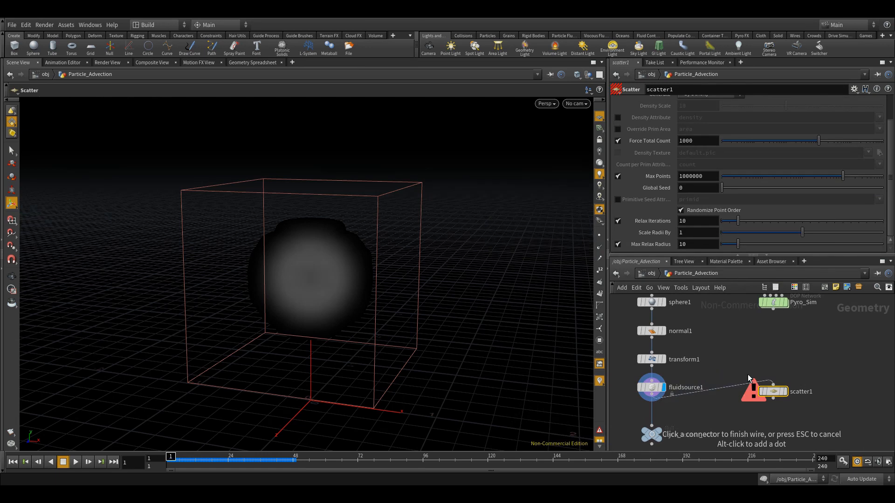
left_click(772, 386)
left_click_drag(773, 394, 774, 410)
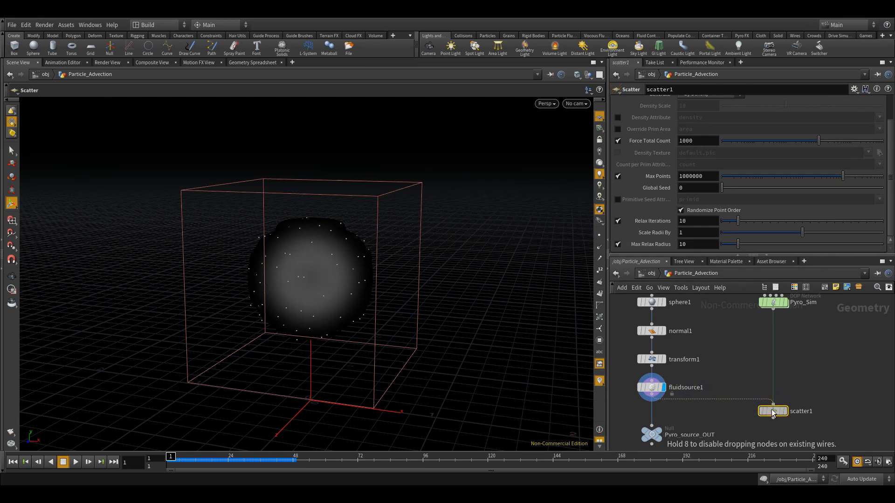
left_click(785, 411)
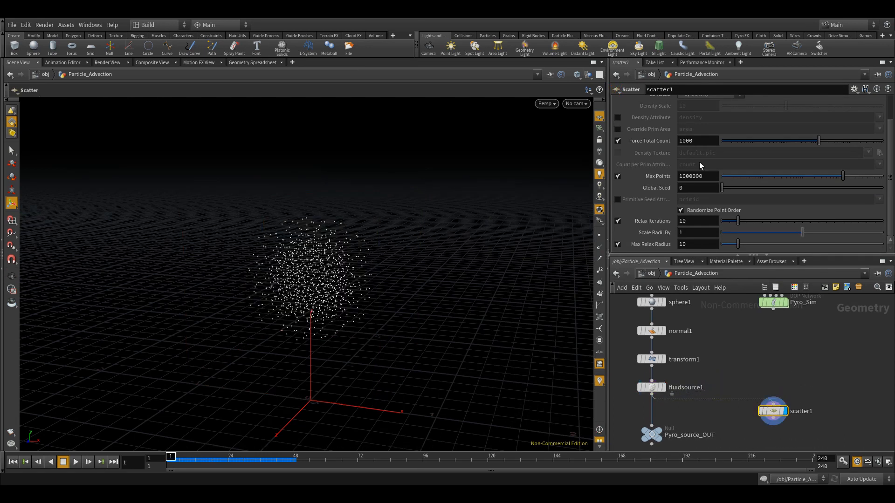
Disable Relax Iterations on the Scatter node
scroll(628, 183, "up", 3)
scroll(655, 151, "down", 2)
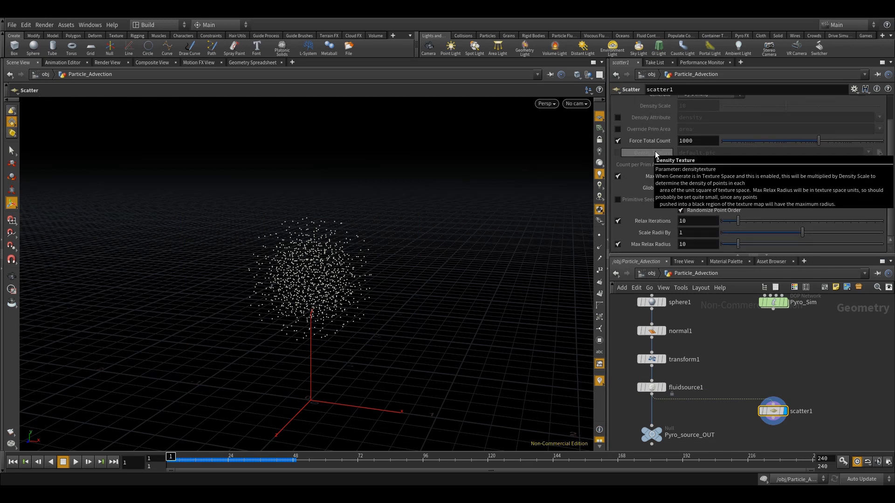
left_click(618, 221)
right_click_drag(368, 196, 418, 170, "alt")
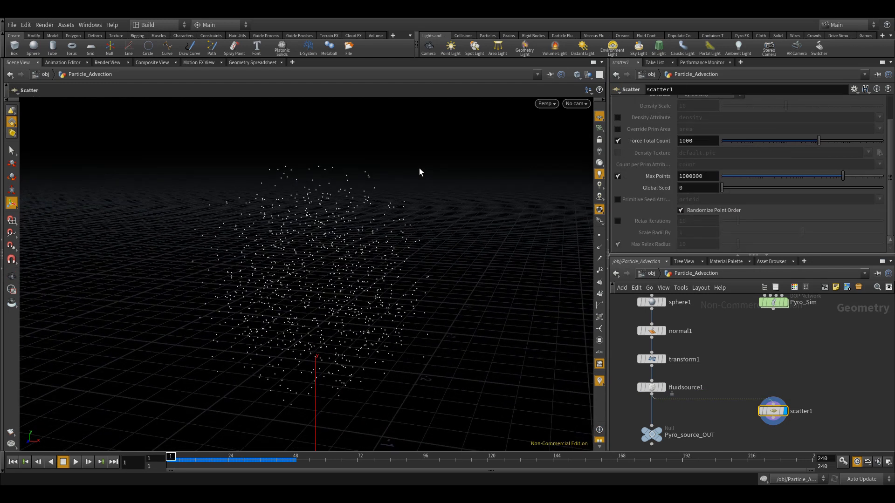
scroll(652, 188, "up", 2)
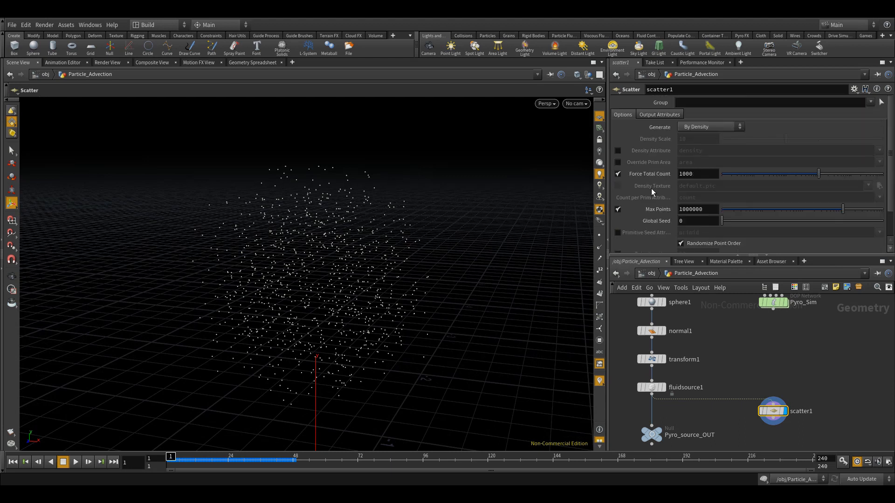
scroll(788, 371, "down", 3)
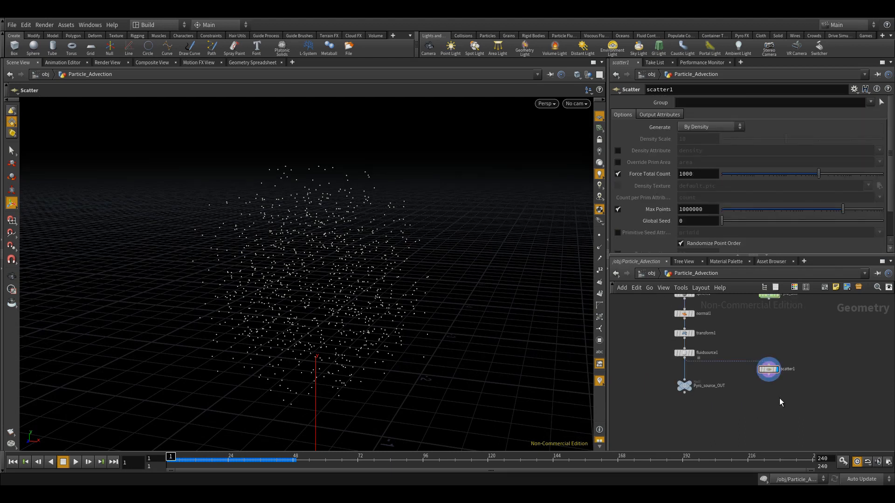
Add a POP Network node below the Scatter node
key("Tab")
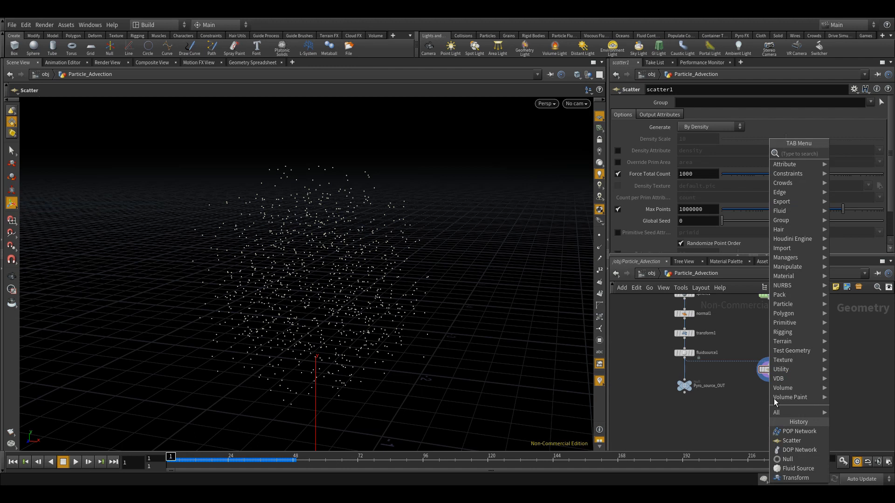
type("pop")
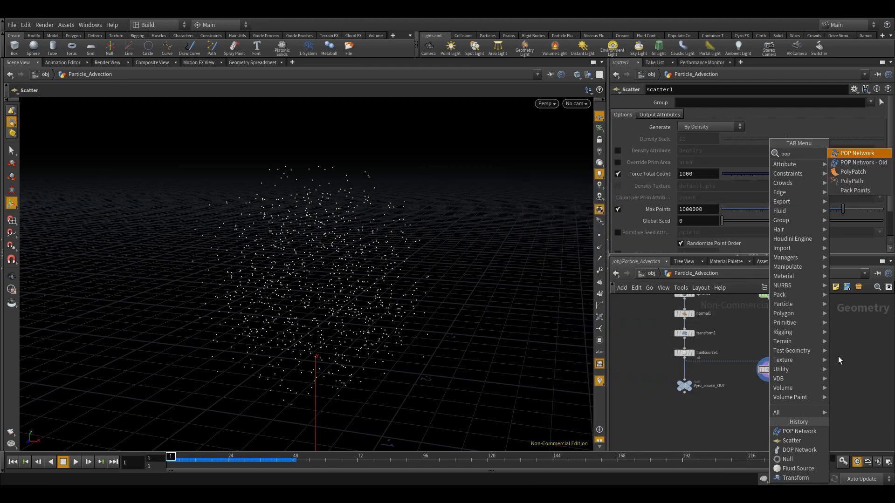
left_click(857, 153)
left_click(768, 413)
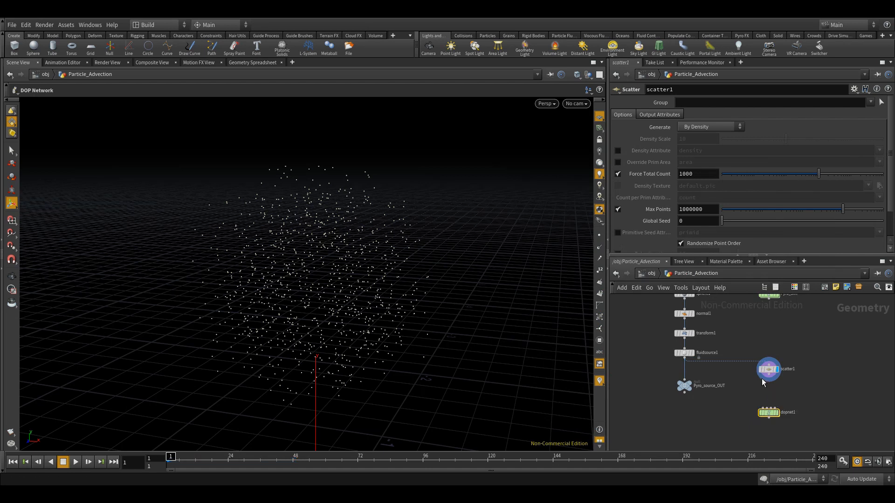
Connect the Scatter node's output to the first input of the POP network and display the POP network
scroll(762, 378, "up", 5)
right_click(780, 366)
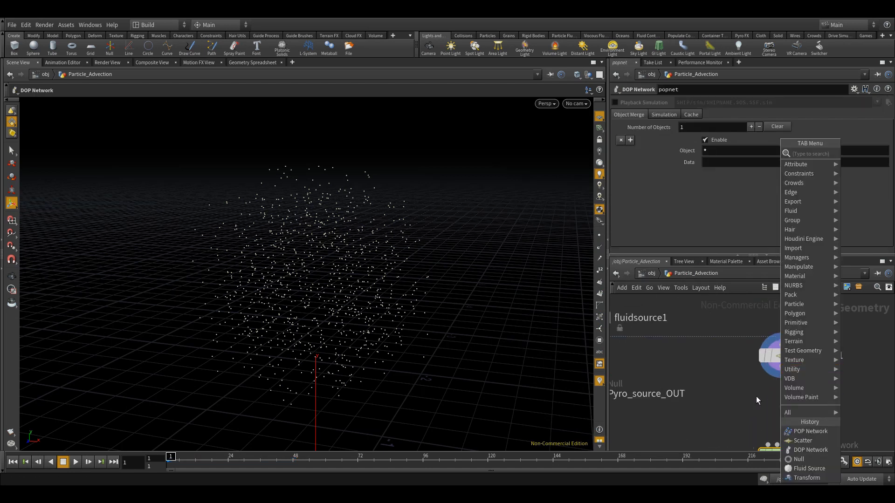
left_click(727, 403)
middle_click_drag(755, 386, 744, 340)
left_click(771, 323)
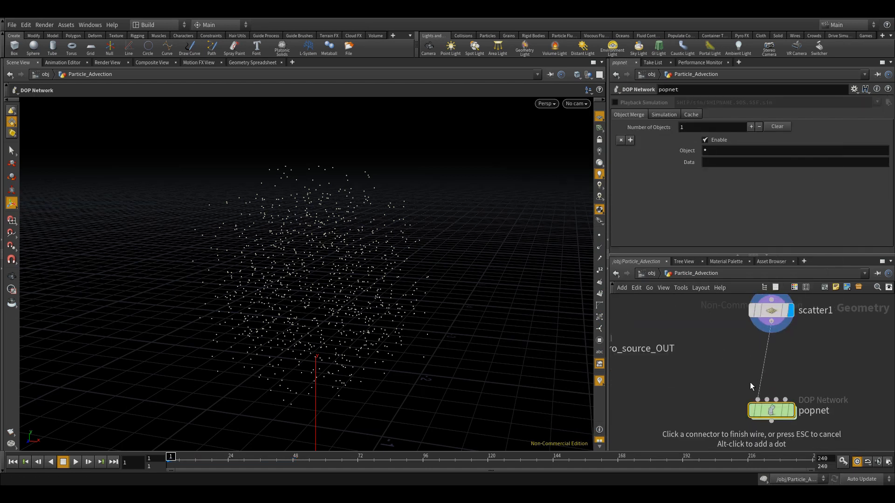
left_click(758, 400)
key("r")
left_click(767, 412)
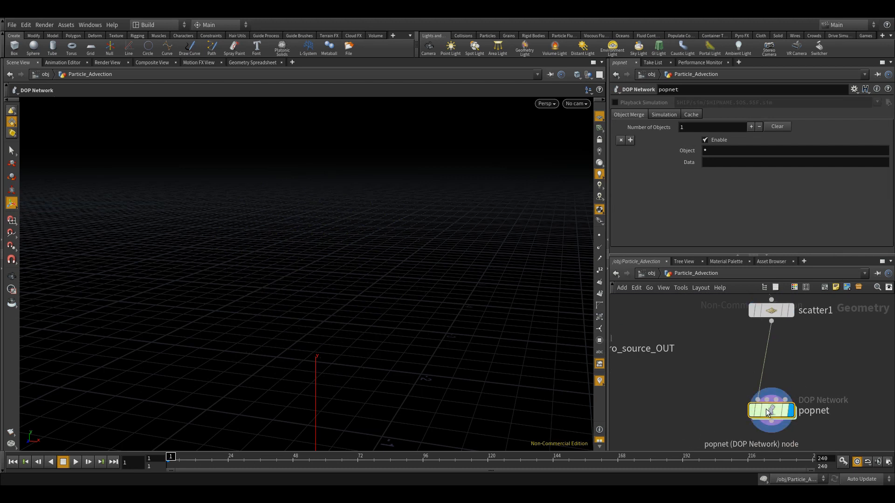
Open the POP network's contents and play back the particle simulation to check its motion
double_click(767, 413)
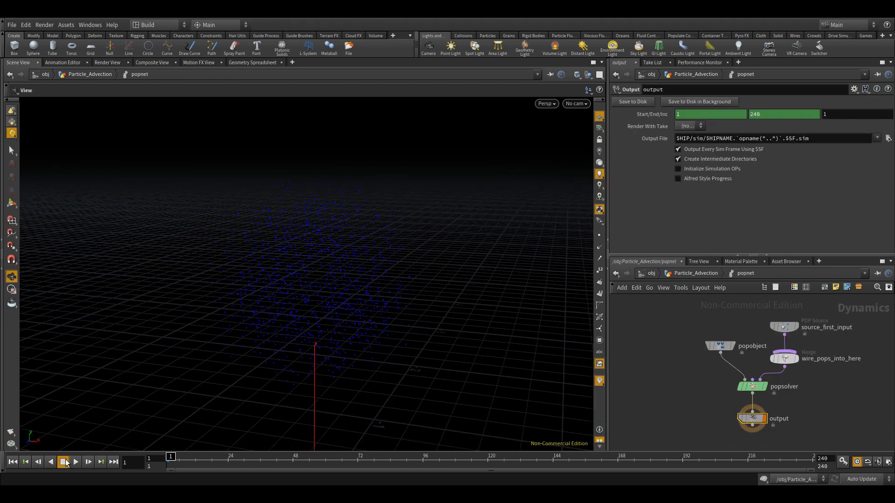
left_click(75, 461)
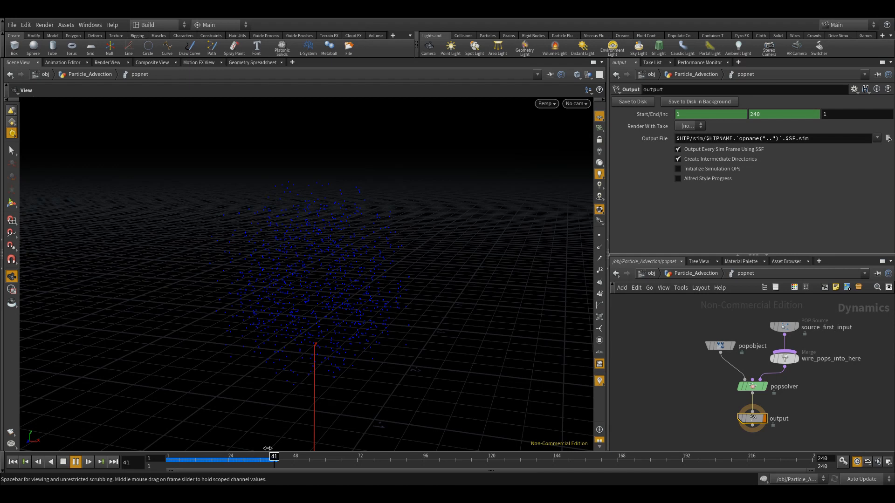
left_click(62, 462)
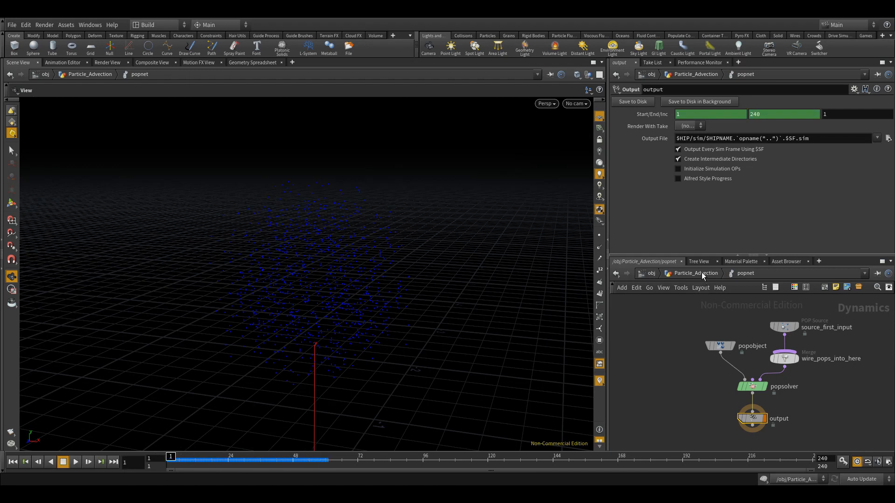
Insert a POP Advect by Volumes node between source_first_input and the wire_pops_into_here merge, spacing the source higher to make room
key("ctrl+z")
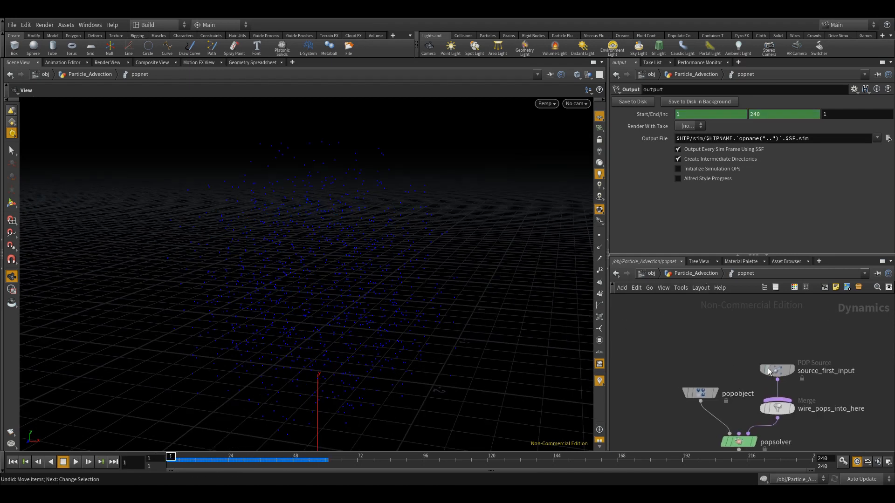
left_click_drag(769, 371, 770, 313)
middle_click_drag(771, 323, 772, 375)
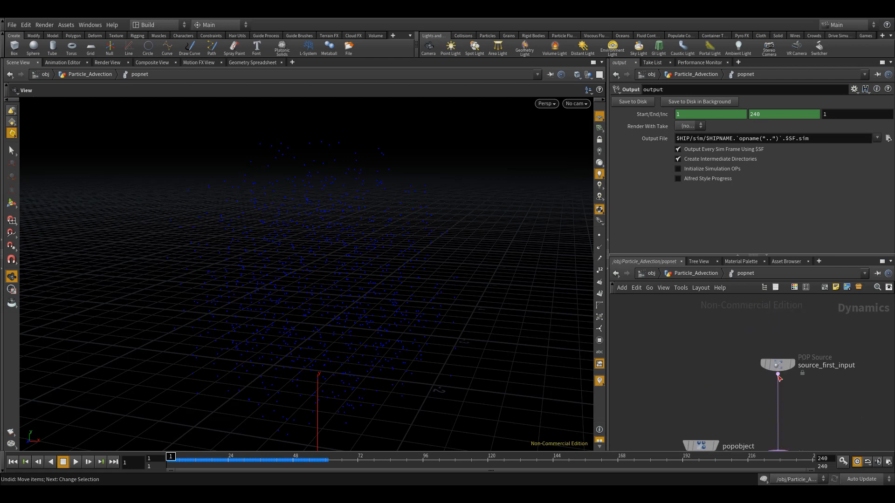
left_click(777, 375)
key("Tab")
type("adv")
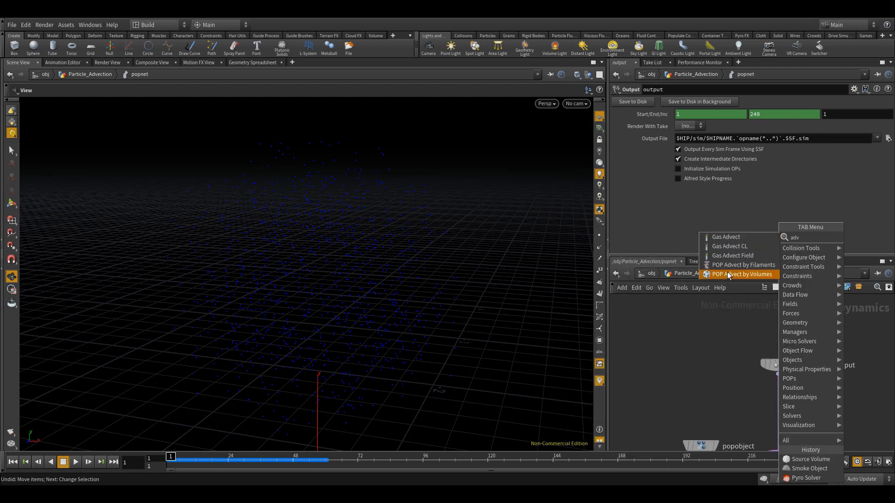
left_click(729, 276)
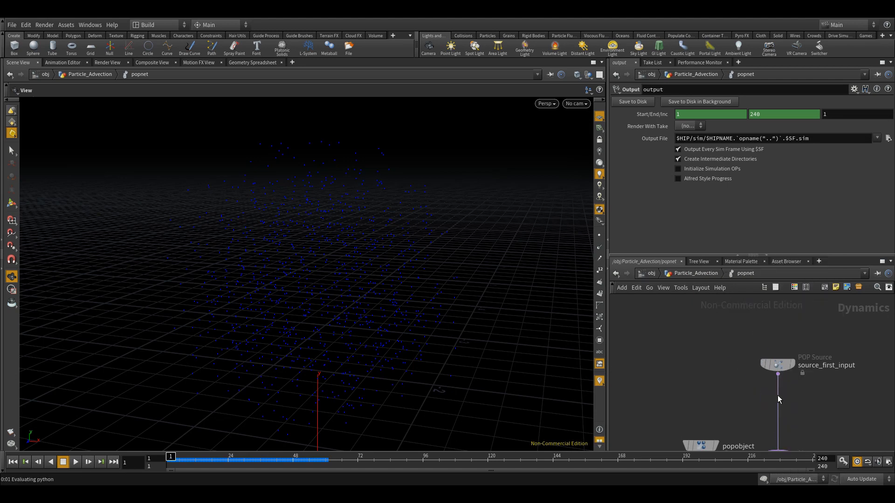
left_click(777, 396)
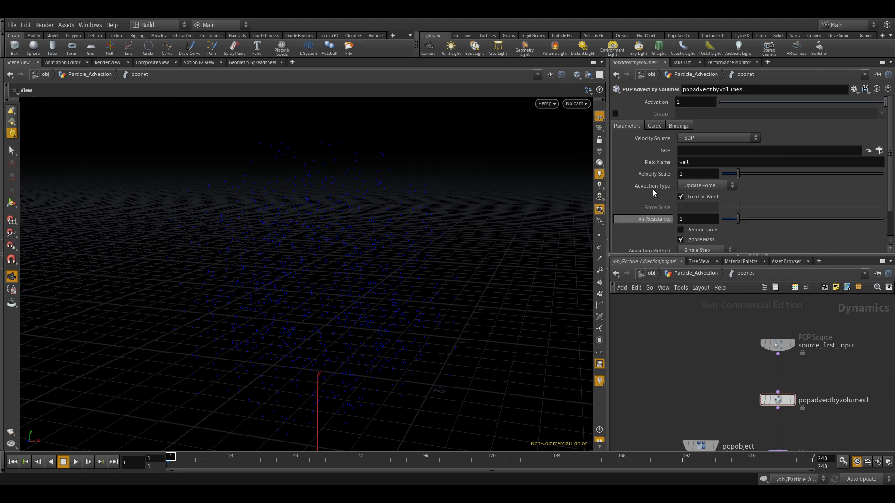
Inside the Pyro_Sim network, advance the simulation to frame 4 and examine the field information of the Smoke Object
mouse_move(660, 147)
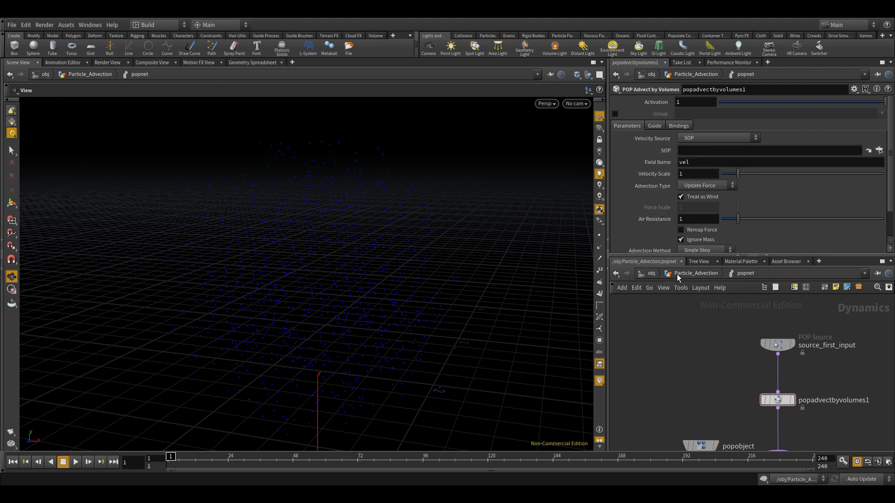
left_click(696, 273)
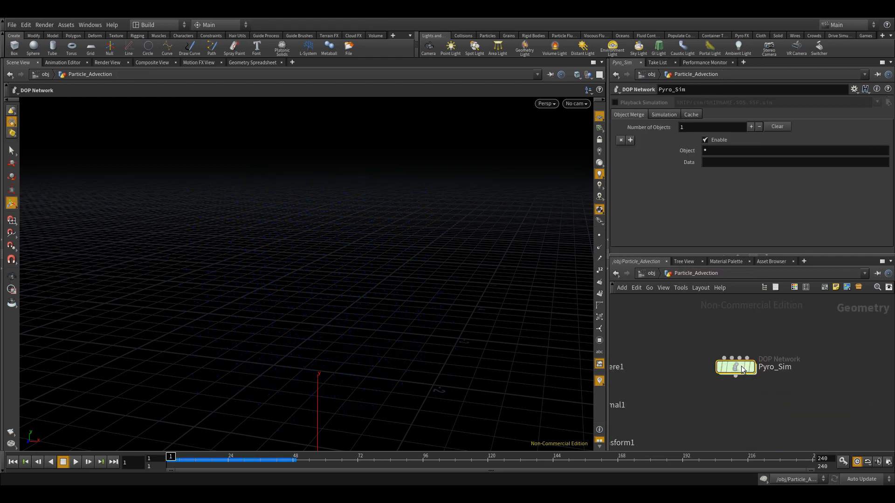
double_click(738, 365)
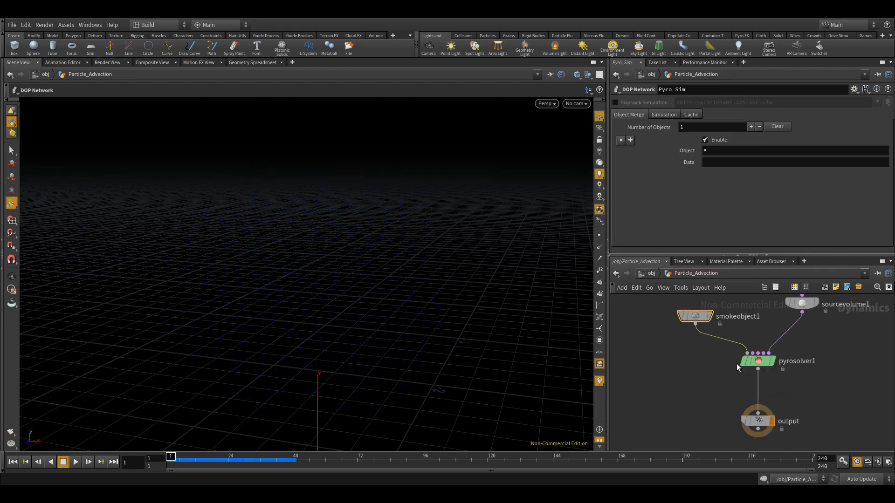
mouse_move(697, 308)
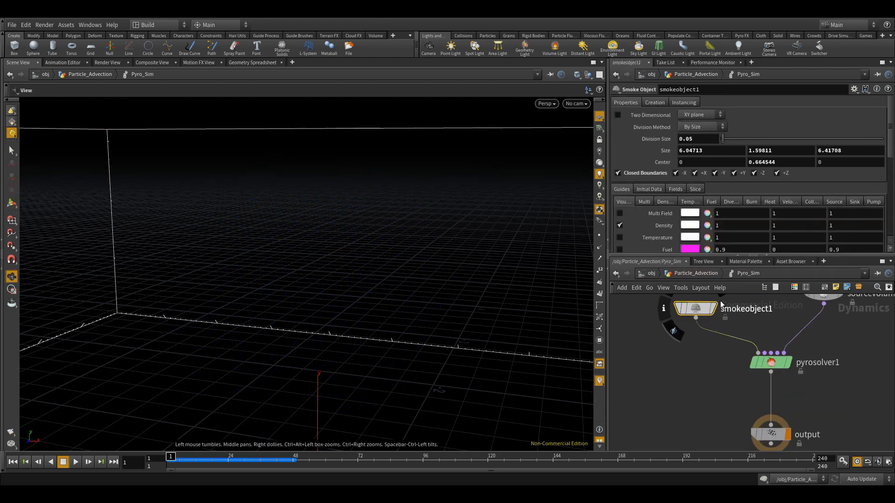
left_click(697, 306)
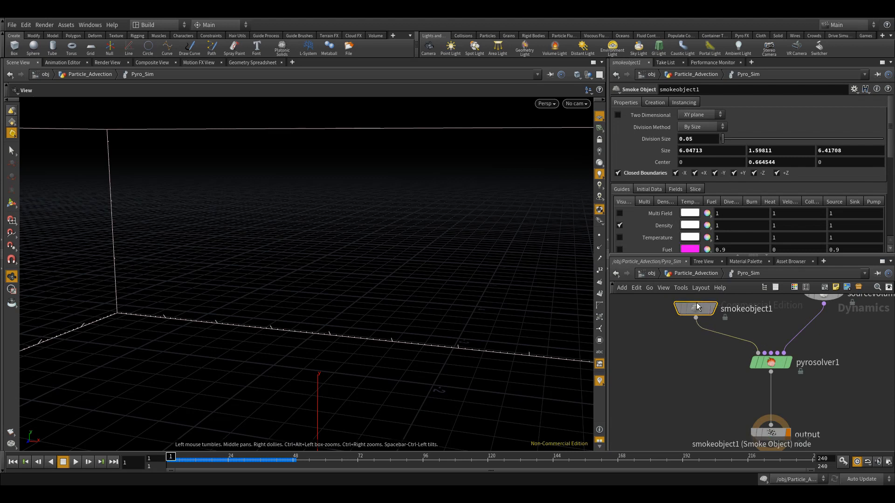
middle_click(698, 307)
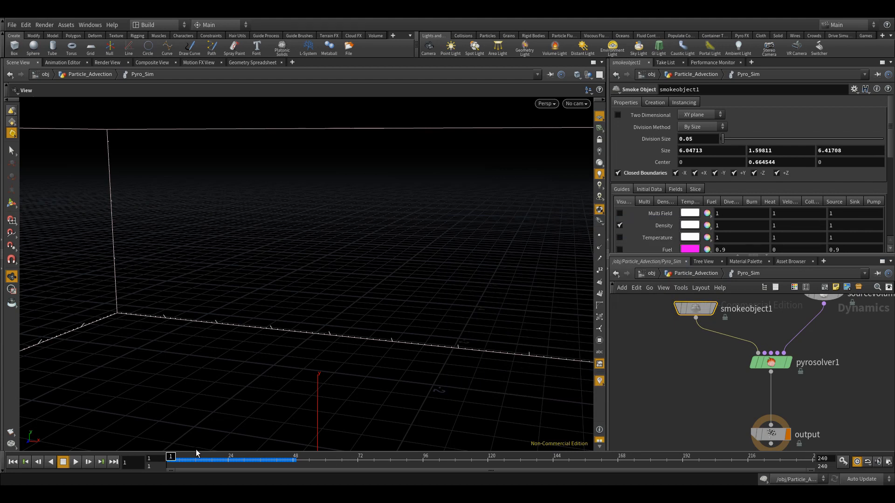
mouse_move(171, 456)
left_mouse_down()
mouse_move(186, 457)
mouse_move(167, 457)
left_mouse_up()
left_click(88, 461)
left_click(89, 461)
left_click(88, 462)
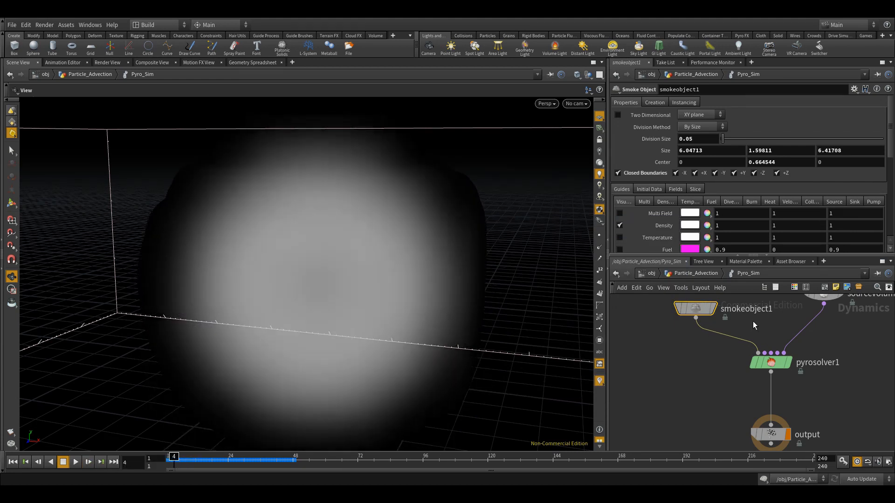
middle_click(694, 307)
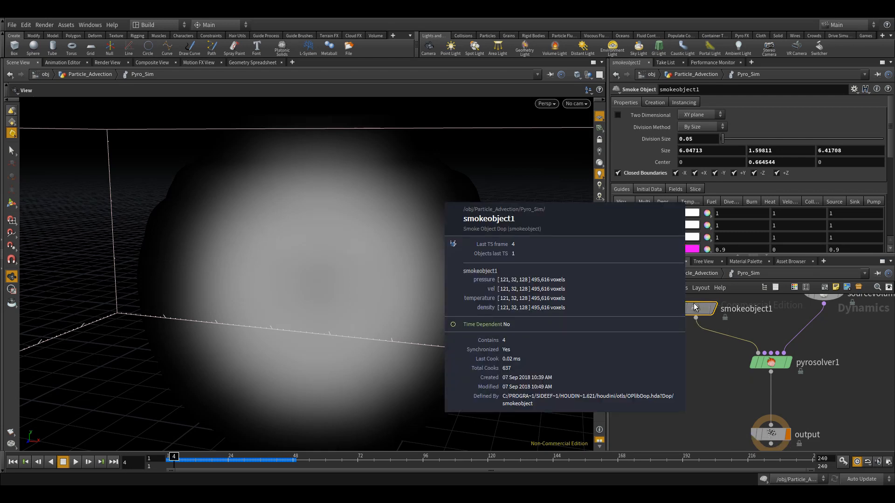
scroll(694, 306, "down", 2)
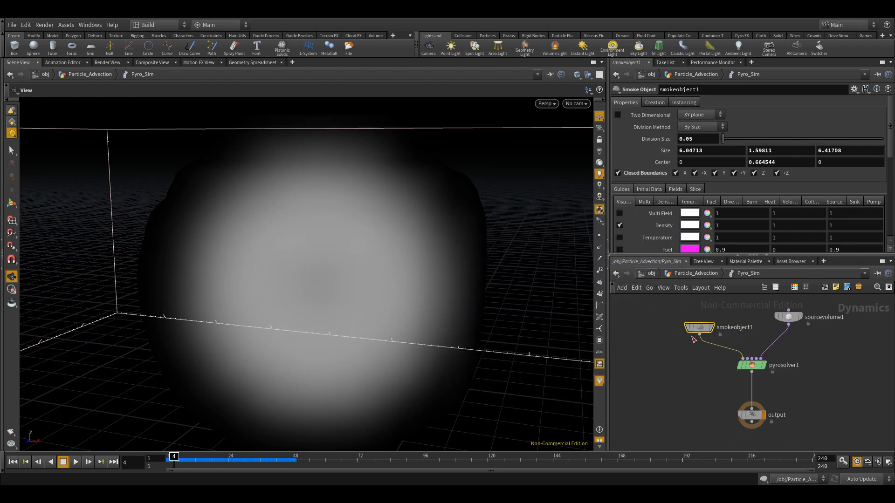
Return to the Particle_Advection network and add a DOP Import Fields node beside Pyro_Sim
left_click(691, 273)
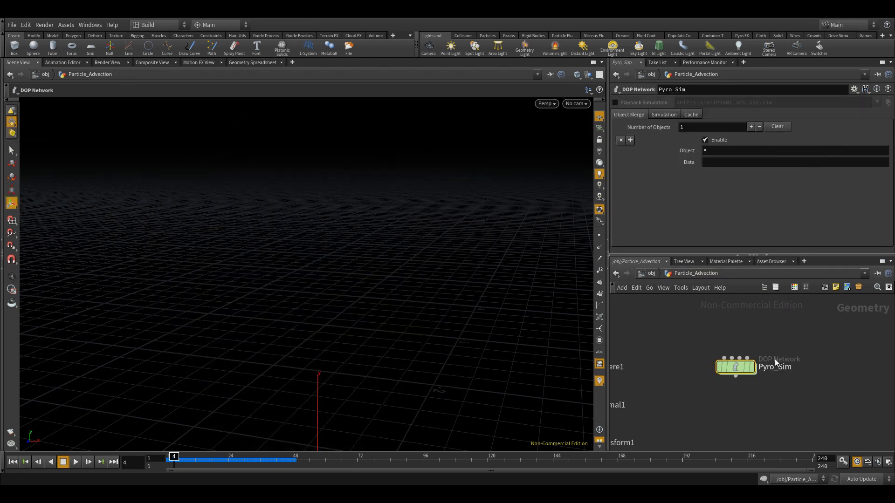
middle_click_drag(824, 368, 757, 369)
key("Tab")
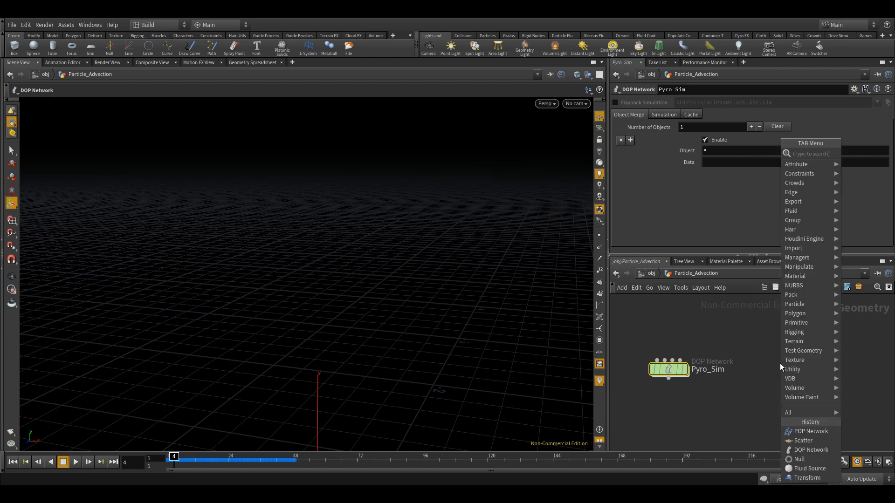
type("pyro")
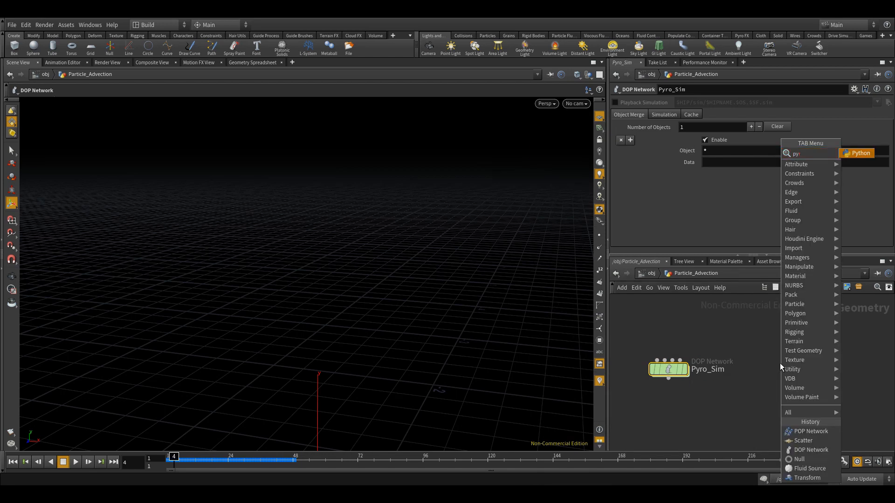
key("BackSpace")
key("BackSpace")
key("BackSpace")
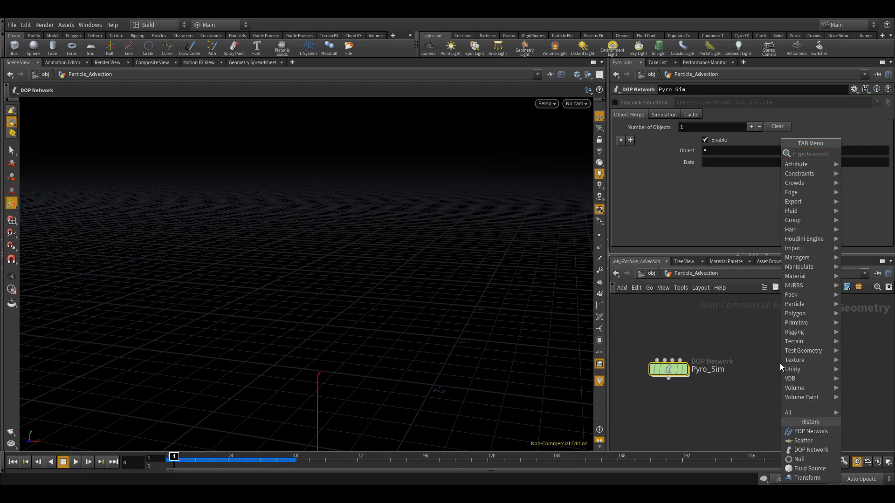
type("dop")
left_click(742, 173)
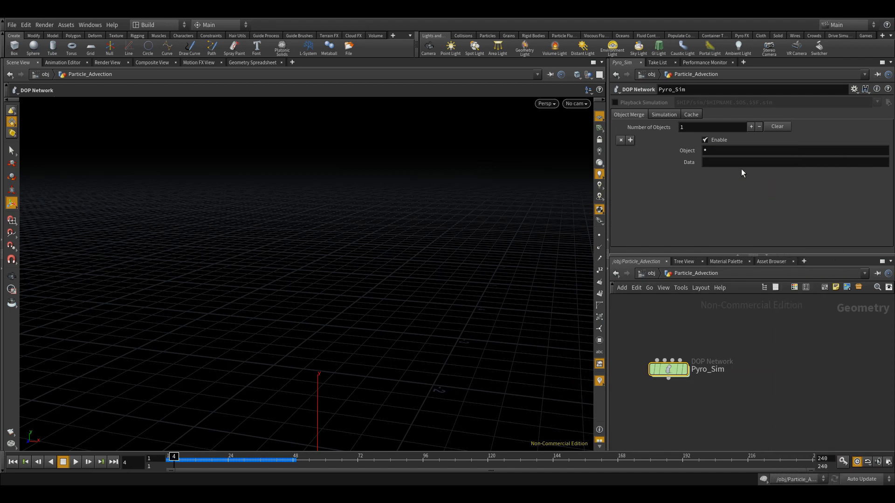
left_click(781, 370)
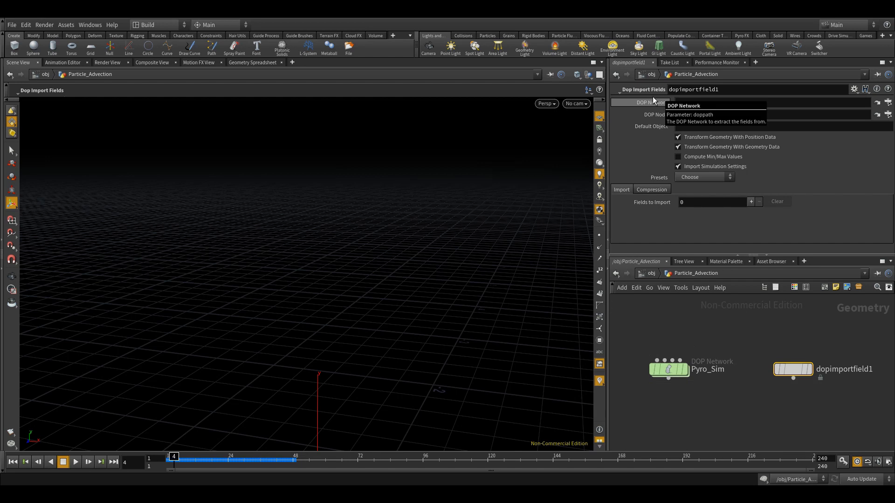
Set the DOP Import Fields node's DOP Network to /obj/Particle_Advection/Pyro_Sim
mouse_move(665, 371)
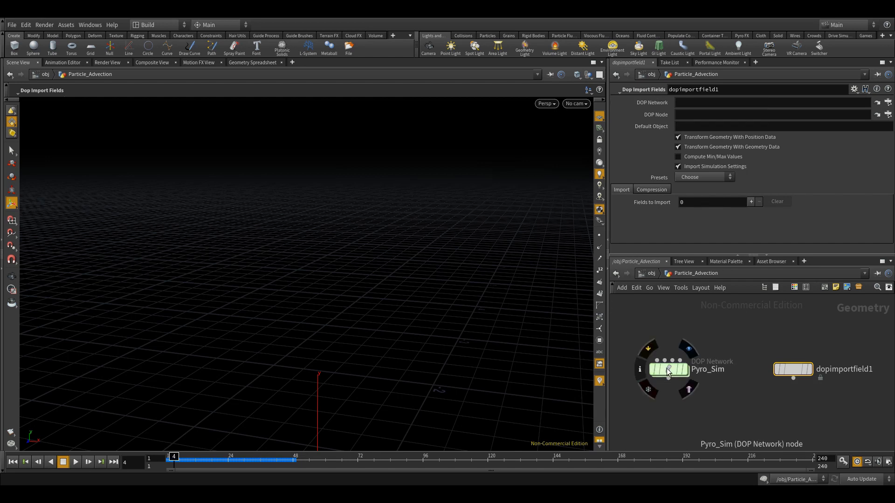
left_click_drag(668, 372, 718, 169)
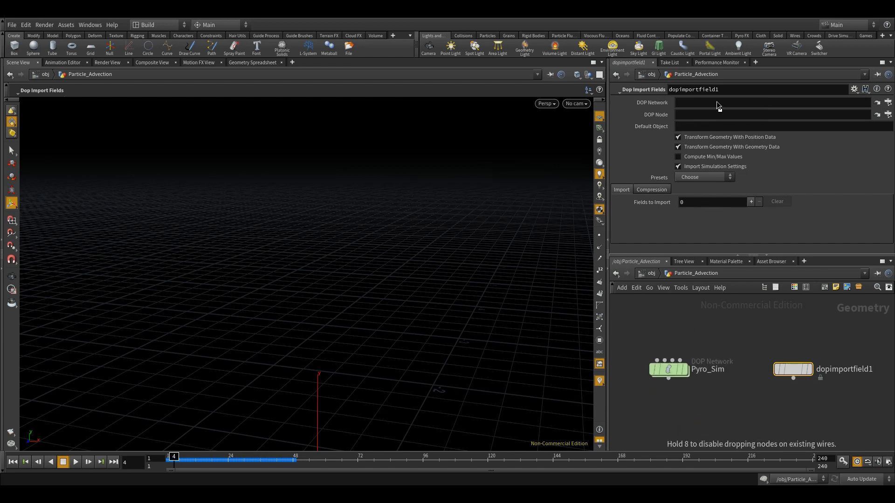
left_click_drag(717, 101, 717, 101)
left_click(887, 102)
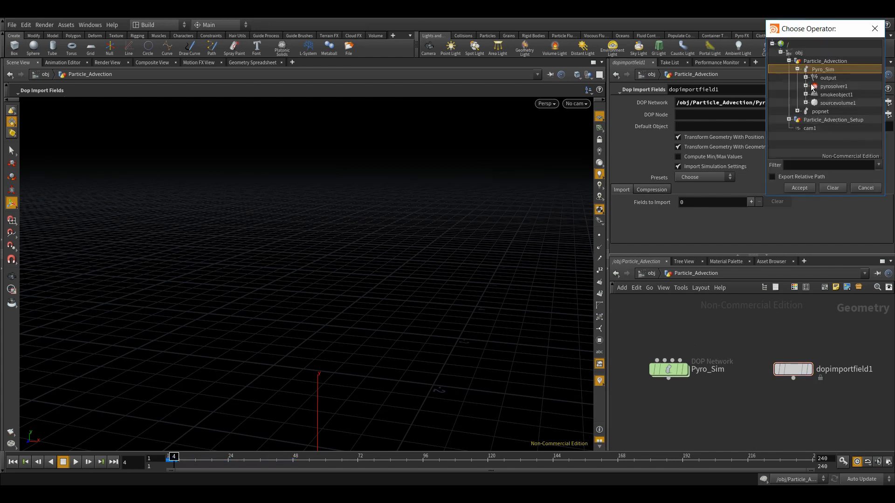
left_click(874, 29)
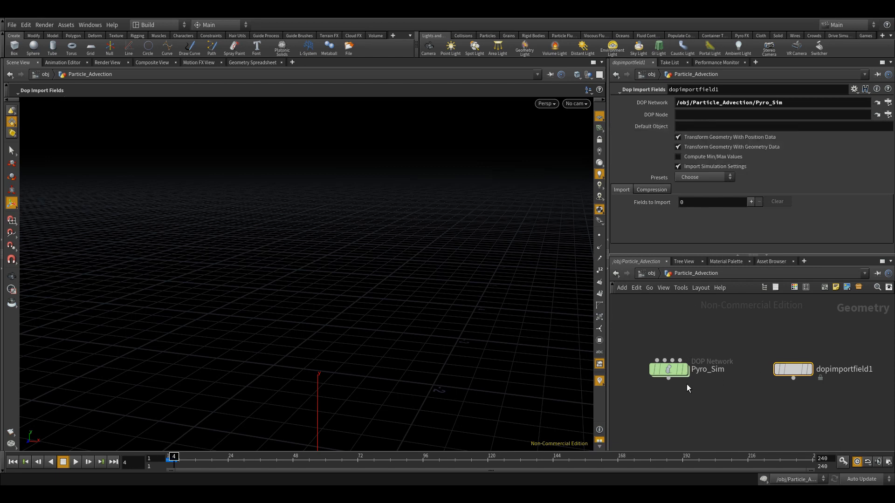
Check the Smoke Object's name inside Pyro_Sim and set the DOP Import Fields node's Default Object to smokeobject1
double_click(672, 368)
left_click_drag(666, 358, 726, 302)
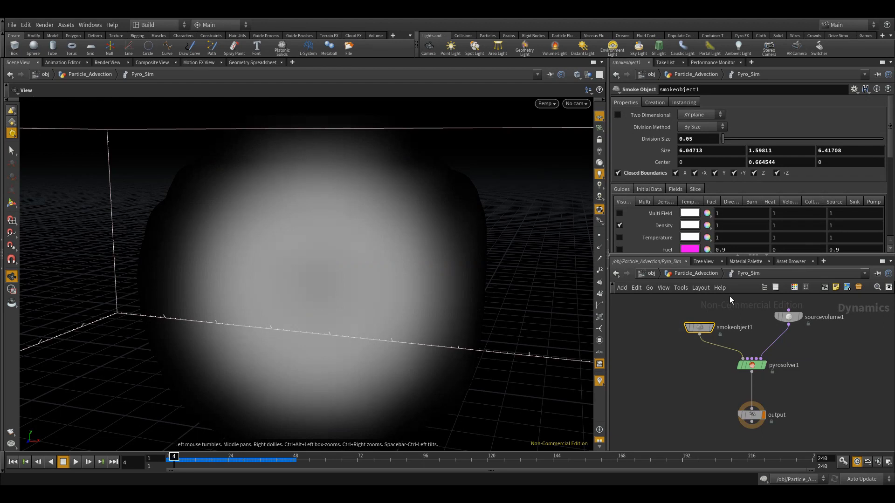
scroll(727, 329, "up", 3)
double_click(729, 327)
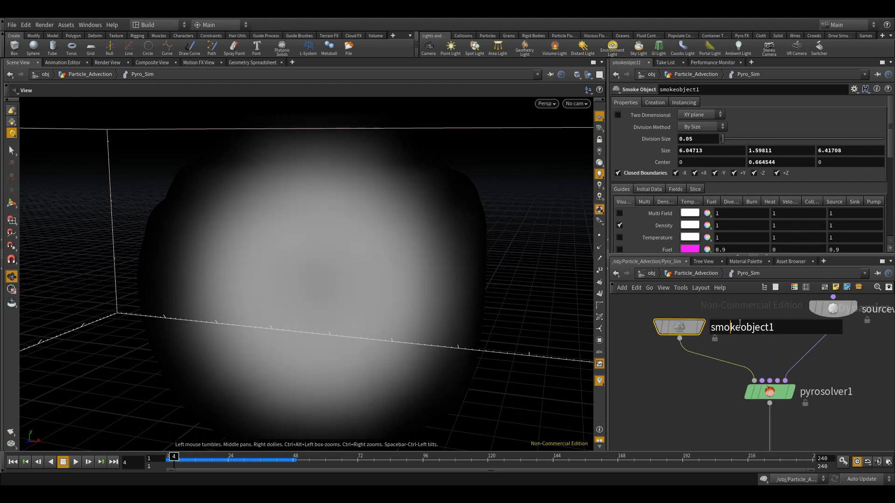
key("Return")
left_click(695, 273)
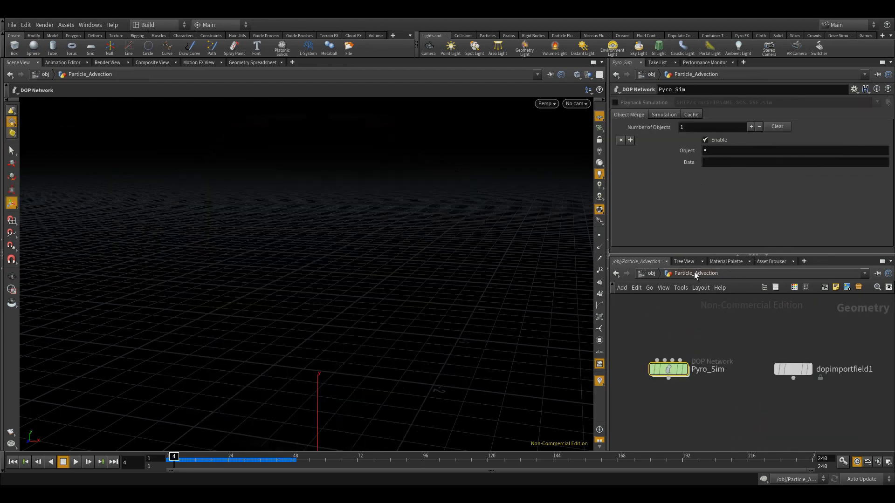
left_click(792, 369)
left_click(677, 122)
type("smokeobject1")
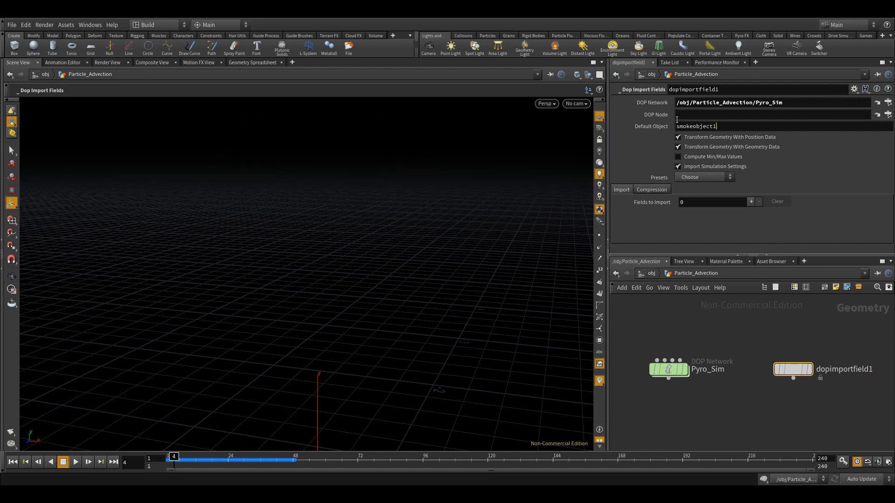
key("Return")
Add one field to import on the DOP Import Fields node, with Field set to vel and Visualization set to Invisible
left_click(750, 201)
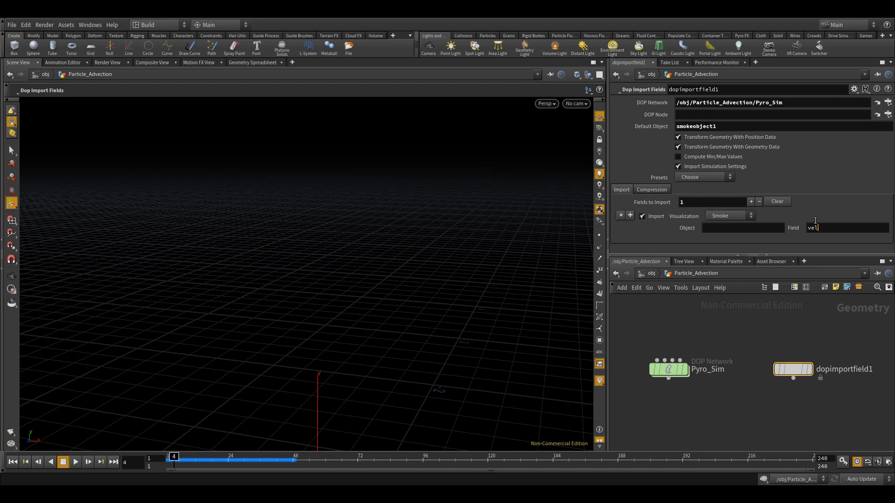
key("Return")
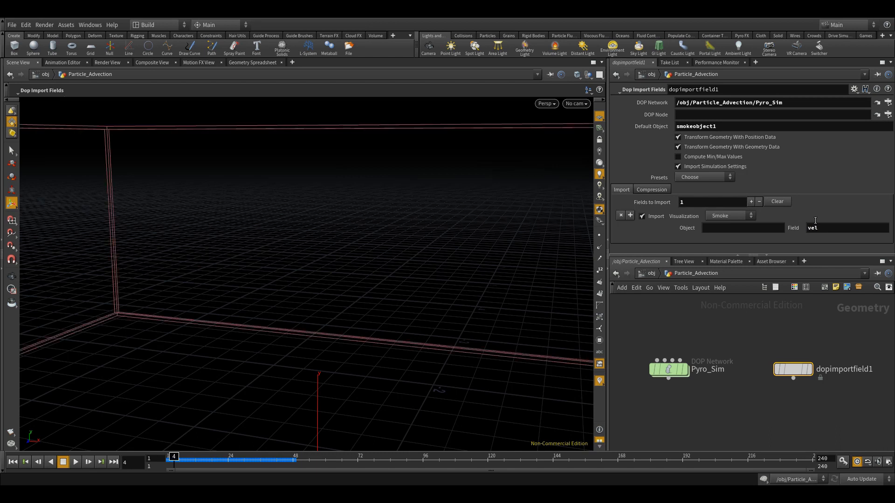
left_click(725, 215)
left_click(722, 249)
mouse_move(794, 367)
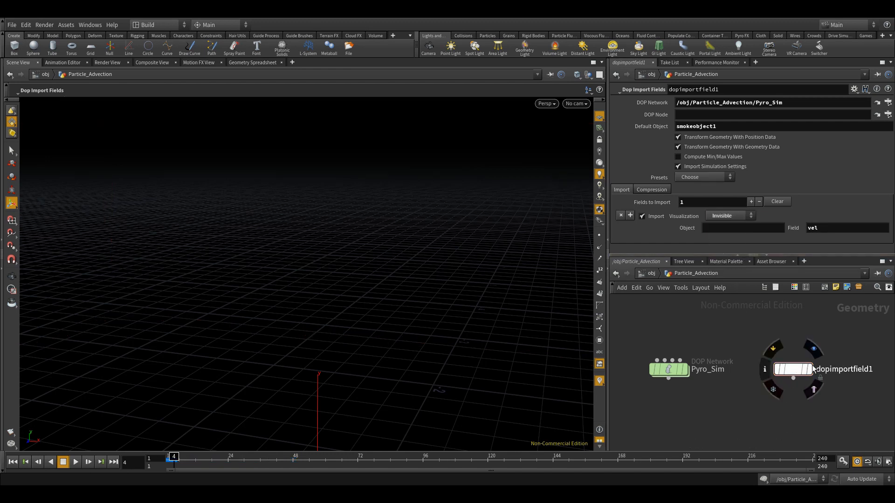
middle_click(788, 367)
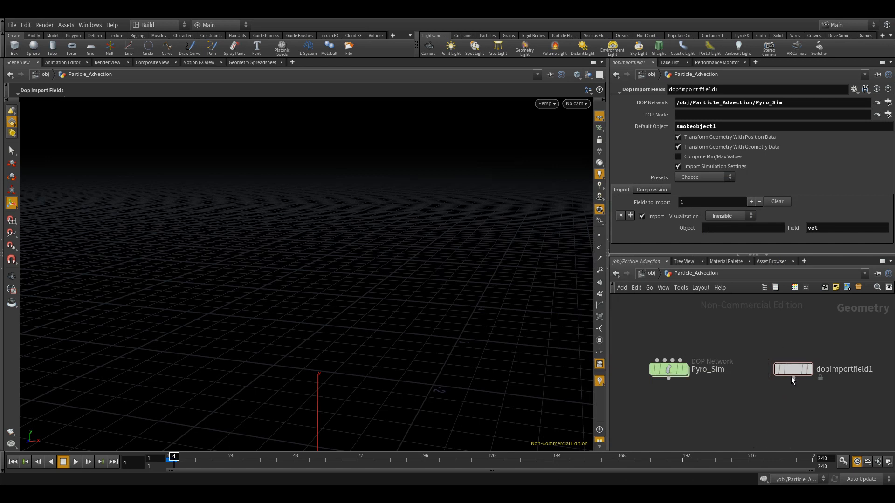
Add a Null below dopimportfield1, wired to its output, and rename it Vel_OUT
right_click(792, 378)
type("null")
key("Return")
left_click(792, 404)
double_click(824, 411)
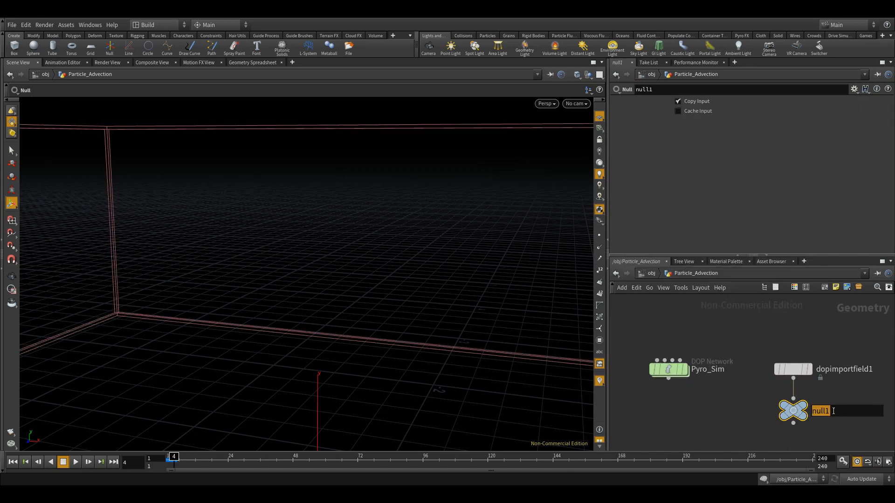
type("Vel_OUT")
key("Return")
left_click(793, 369)
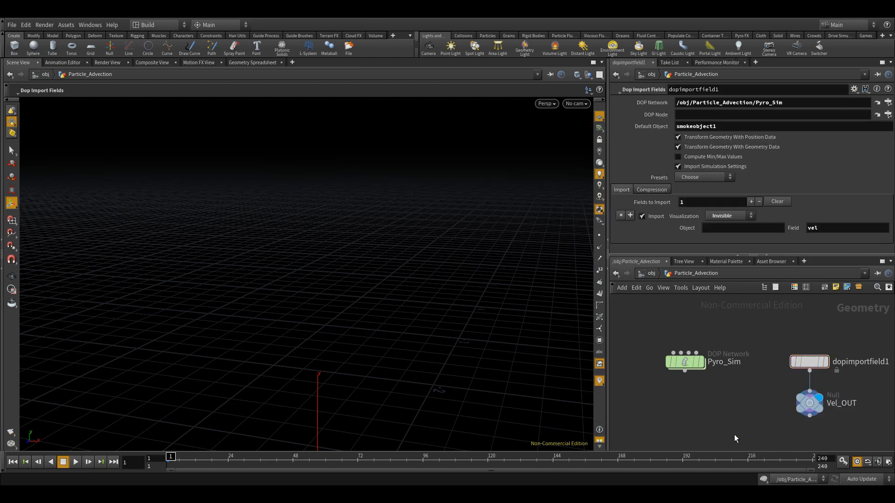
Inside popnet, set the POP Advect by Volumes node's SOP to /obj/Particle_Advection/Vel_OUT
middle_click_drag(710, 408, 732, 311)
middle_click_drag(727, 402, 738, 302)
middle_click_drag(744, 374, 762, 324)
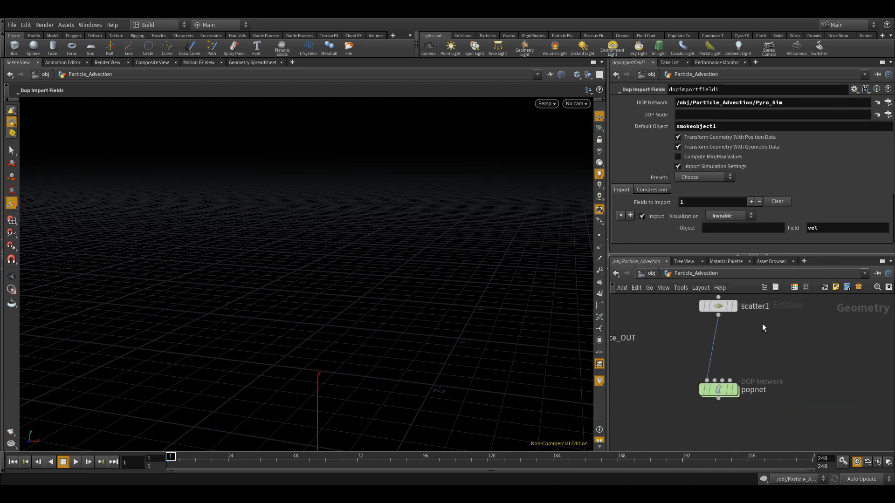
double_click(717, 387)
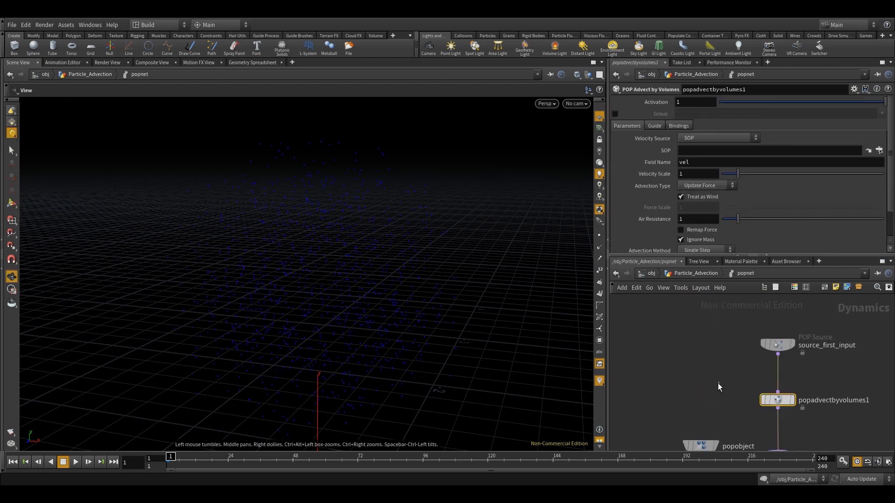
left_click_drag(710, 394, 854, 406)
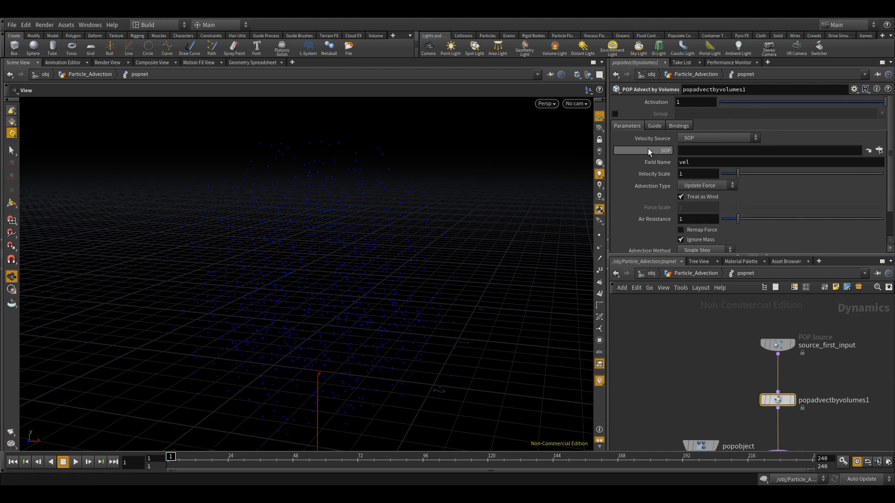
left_click(878, 150)
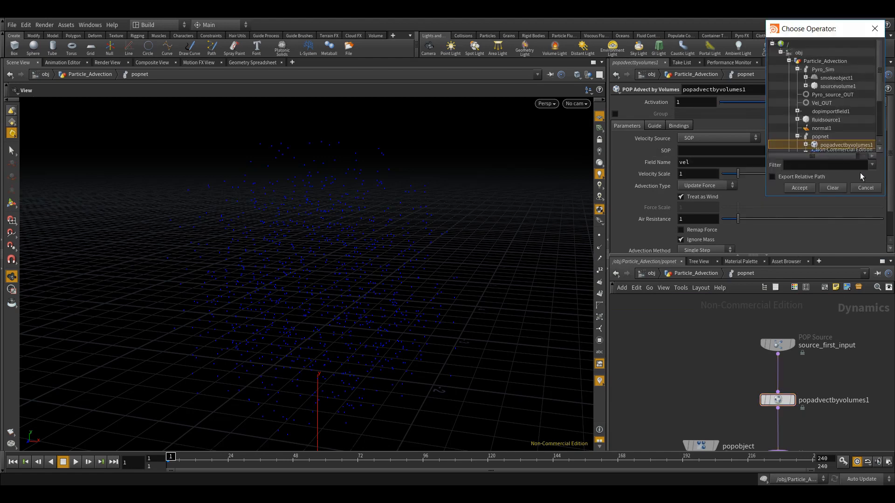
left_click(825, 103)
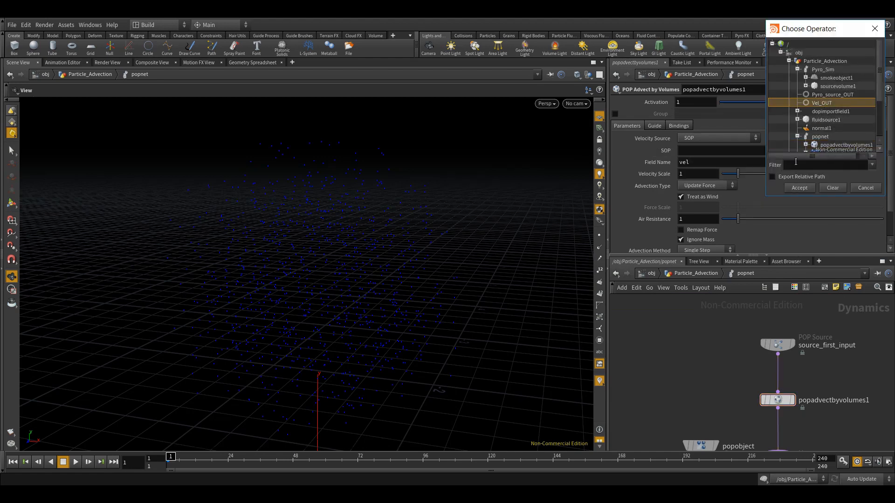
left_click(799, 187)
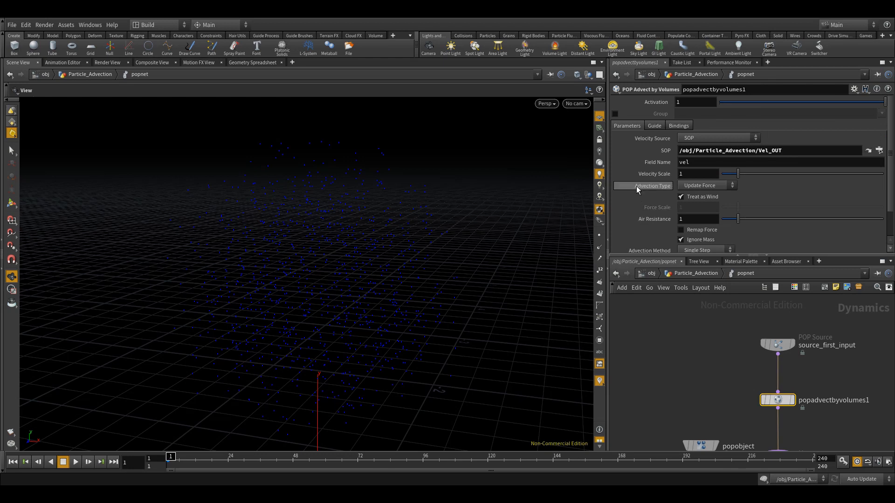
Set the Advection Type of POP Advect by Volumes to Update Velocity and preview the simulation, returning to frame 1
left_click(698, 185)
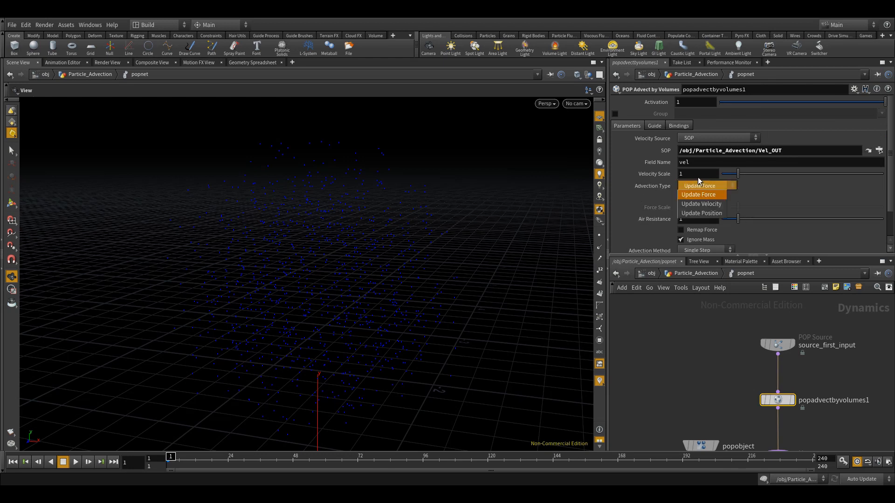
left_click(701, 203)
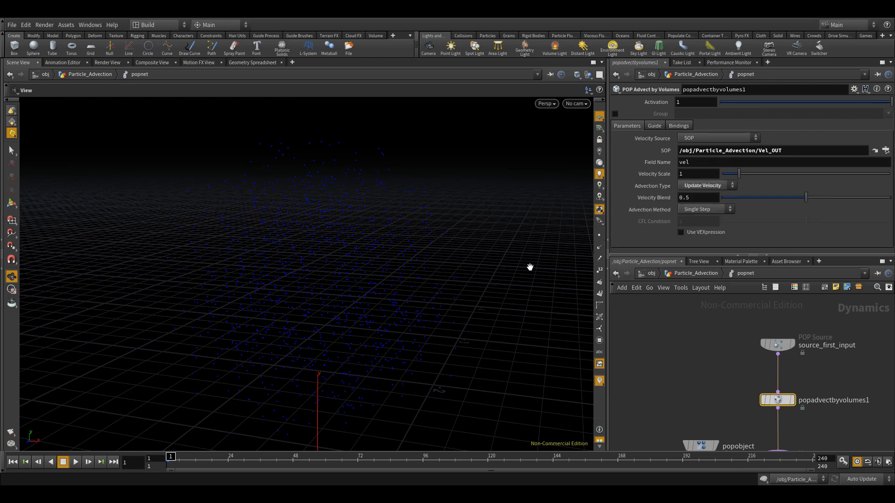
middle_click_drag(727, 399, 737, 324)
left_click(76, 462)
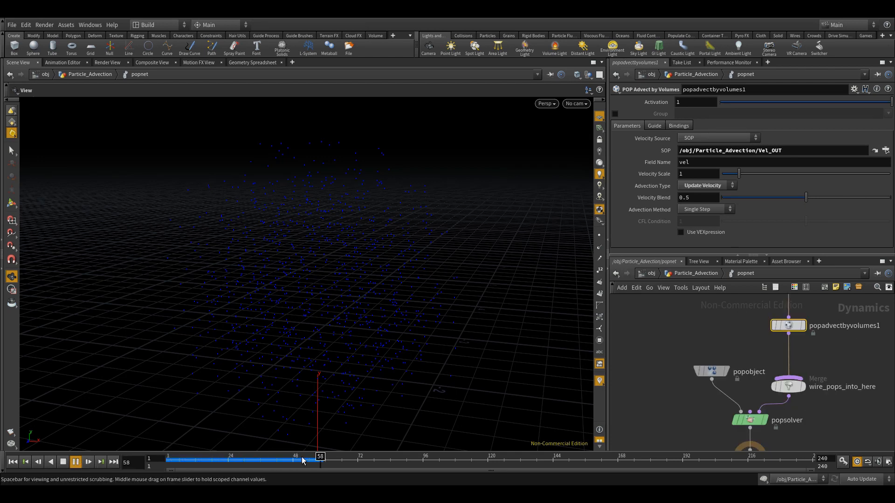
left_click_drag(326, 458, 141, 458)
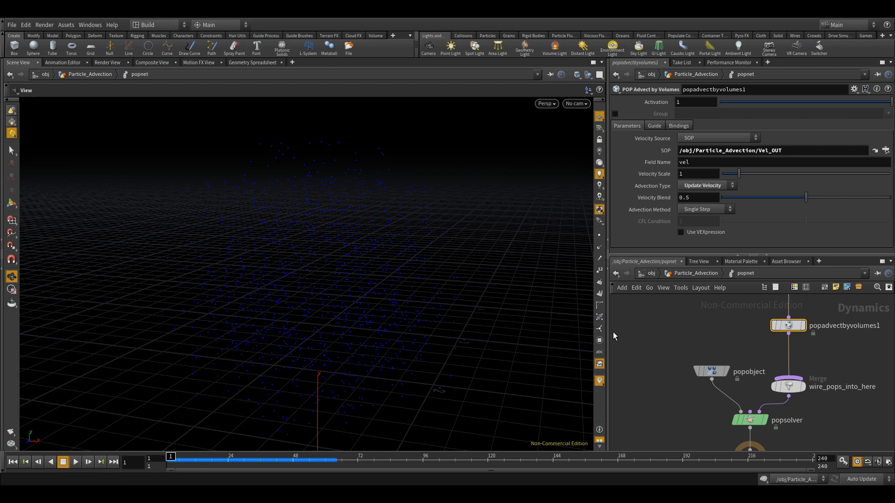
Set the source_first_input POP Source's Emission Type to All Points and turn off its Guide
middle_click_drag(702, 325, 695, 389)
left_click_drag(700, 357, 800, 306)
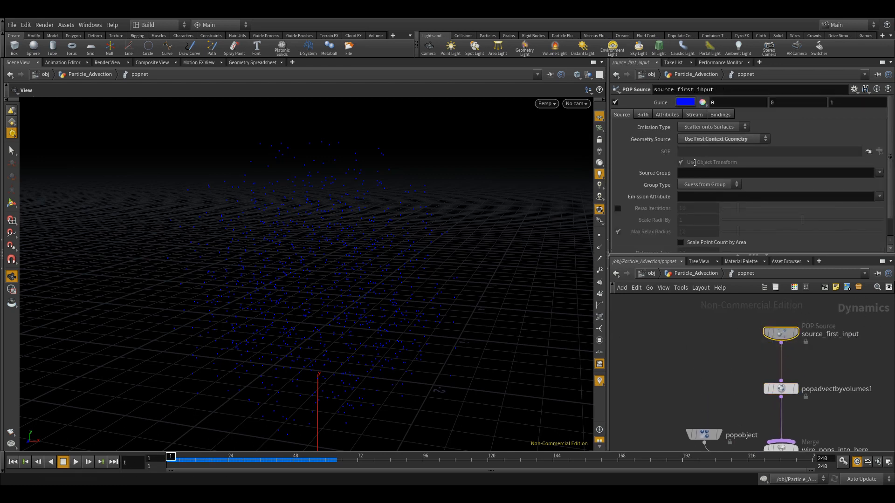
left_click(710, 127)
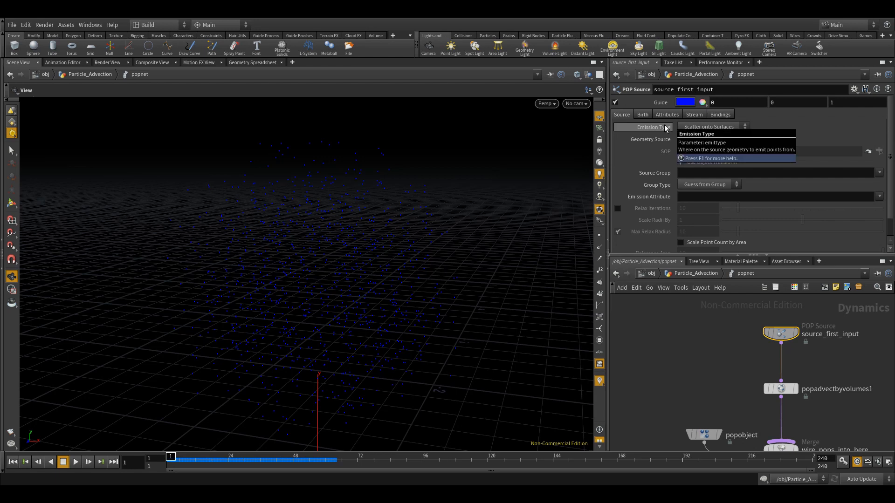
left_click(690, 135)
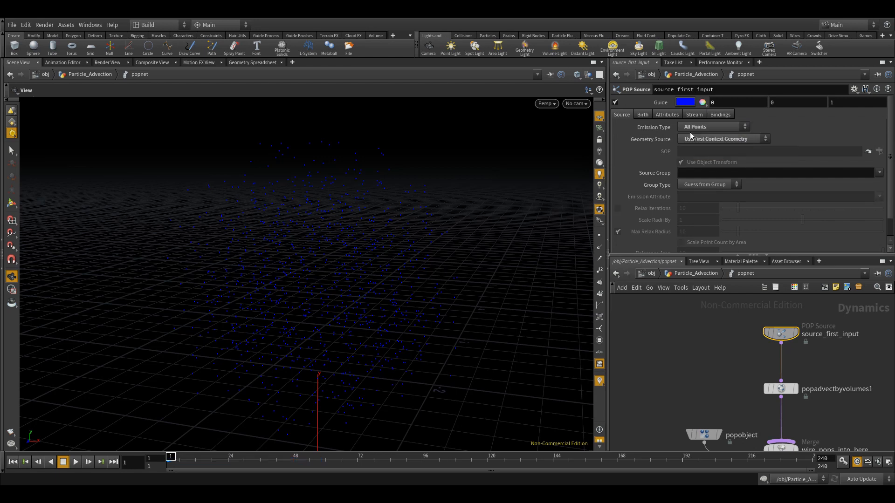
left_click(615, 102)
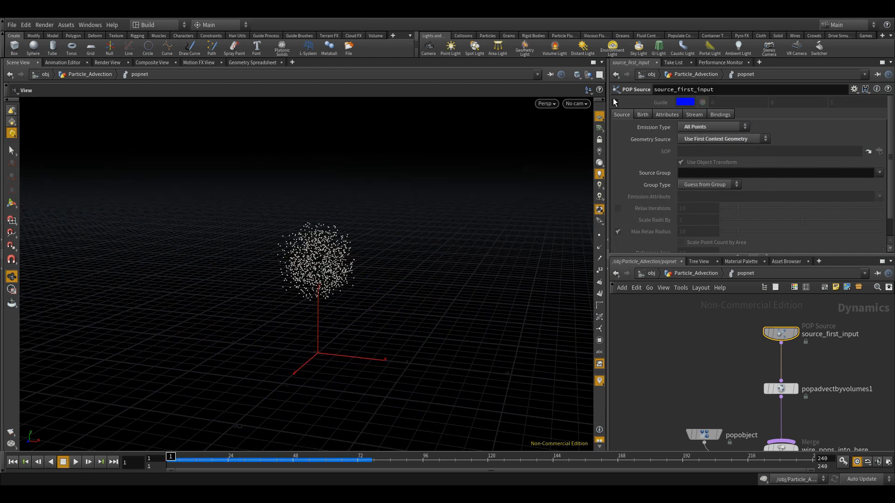
left_click(615, 102)
left_click(615, 102)
Play the particle simulation, compare the POP Source's point information at frames 2 and 24, and return to frame 1
left_click(76, 462)
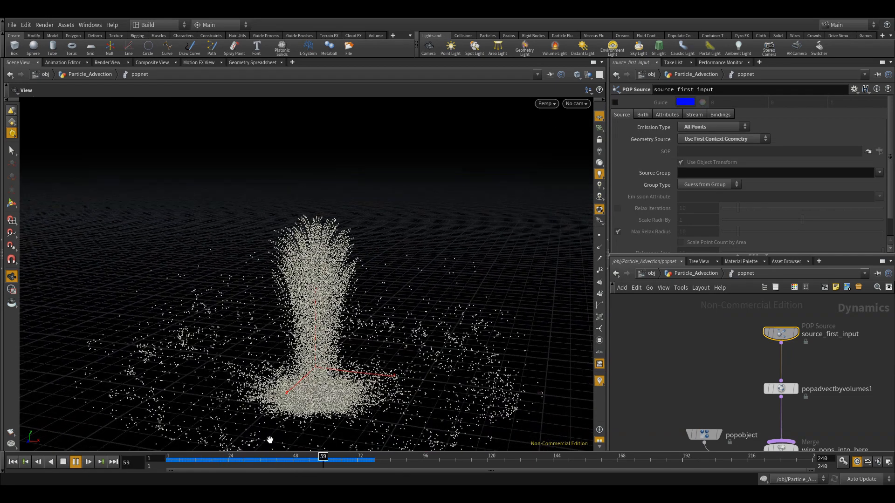
left_click(63, 462)
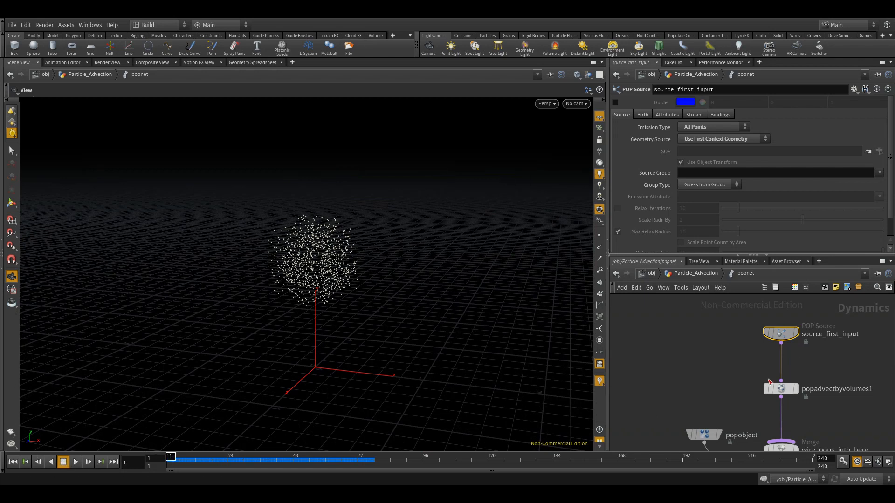
left_click(88, 462)
mouse_move(781, 335)
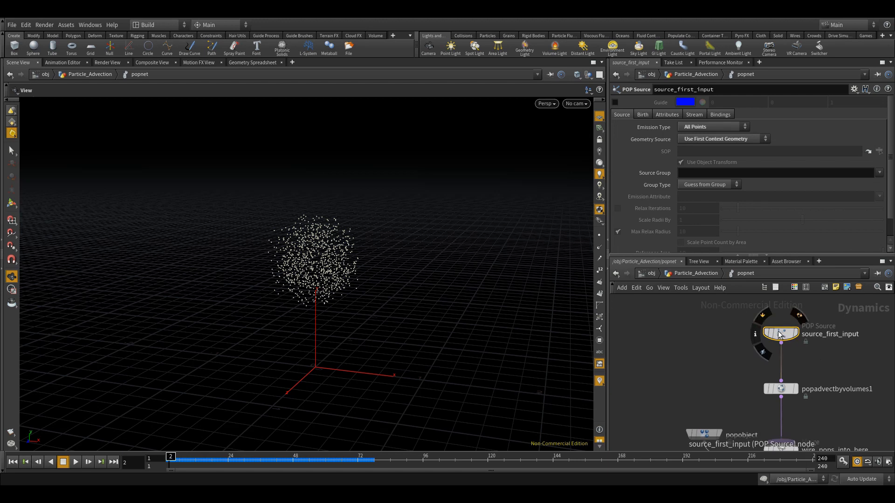
middle_click(780, 335)
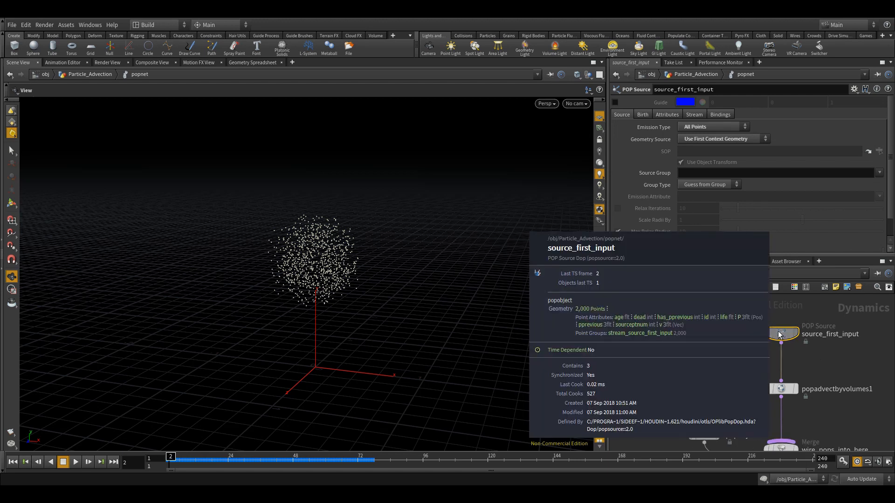
left_click_drag(171, 457, 237, 458)
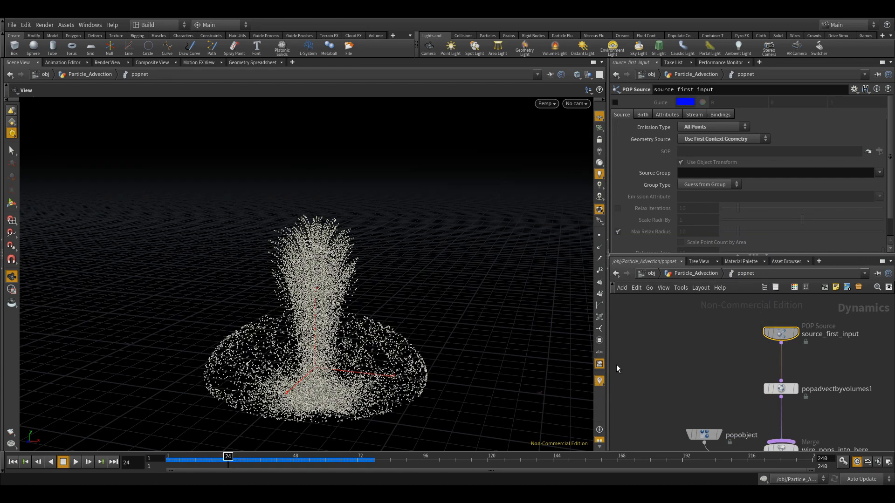
middle_click(783, 333)
left_click_drag(227, 453, 147, 451)
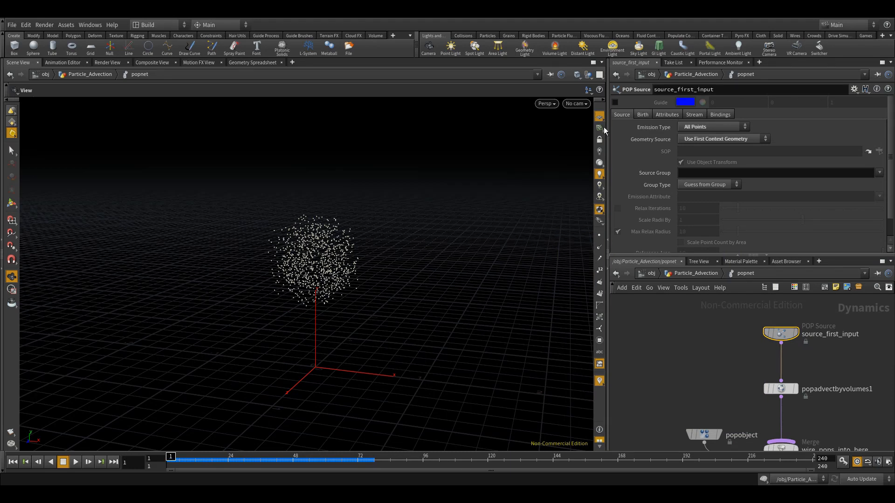
In the POP Source's birth settings, keyframe Impulse Activation at 1 on frame 1 and at 0 on frame 2
left_click(642, 115)
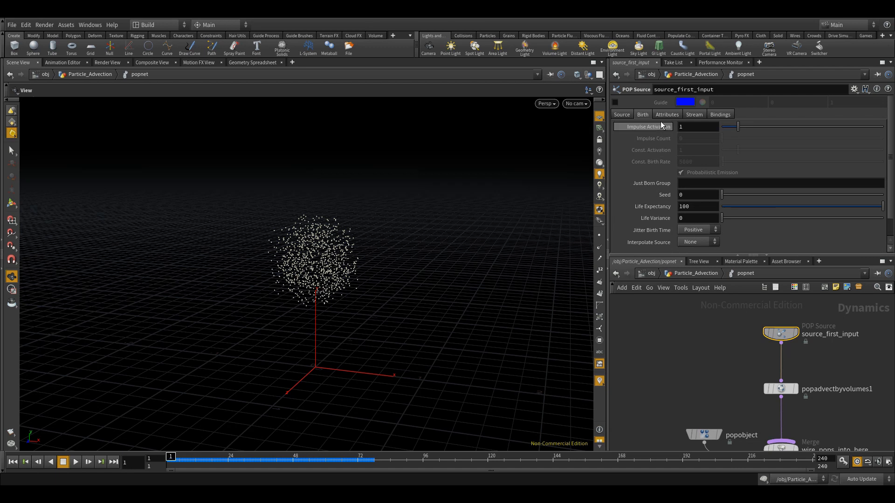
mouse_move(660, 124)
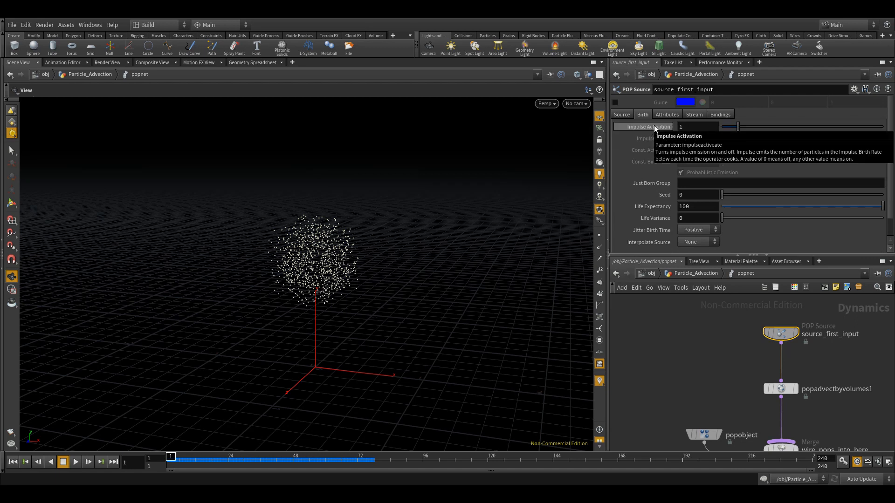
left_click(653, 125, "alt")
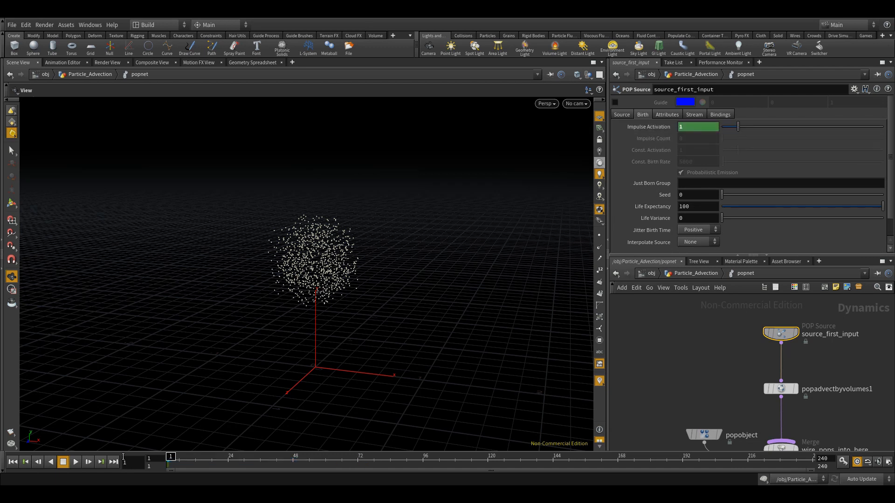
left_click(87, 462)
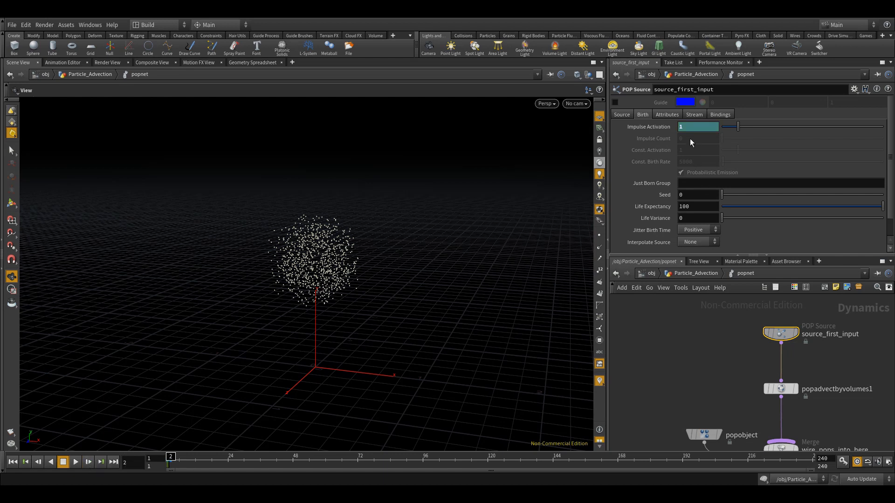
type("0")
key("Return")
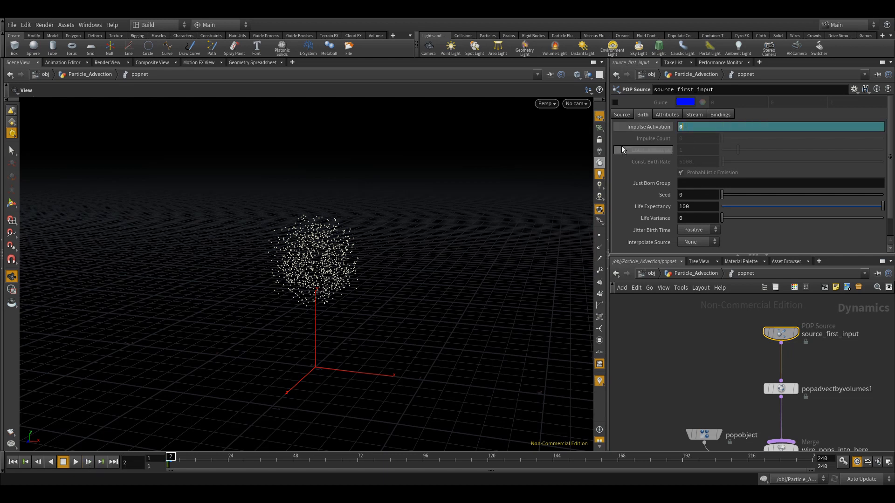
left_click(642, 125, "alt")
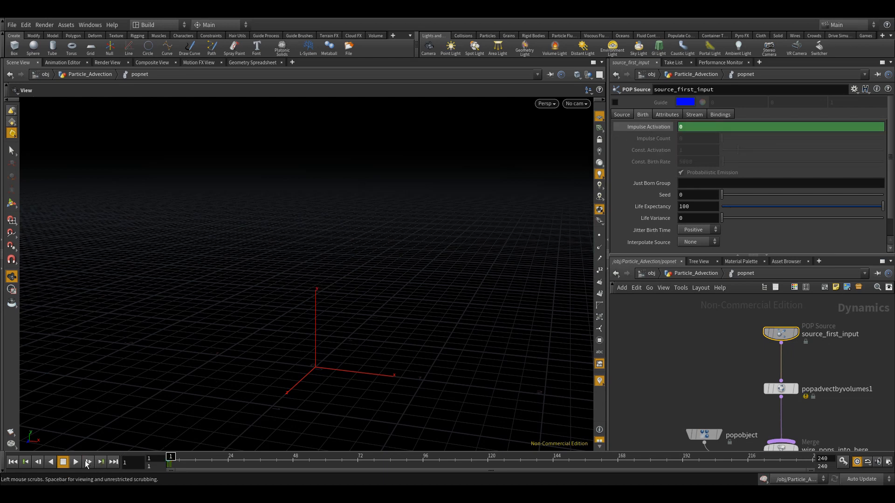
Test the emission by playing the simulation, then return to frame 1 and set the Impulse Activation key there to 1
left_click(76, 462)
left_click(63, 462)
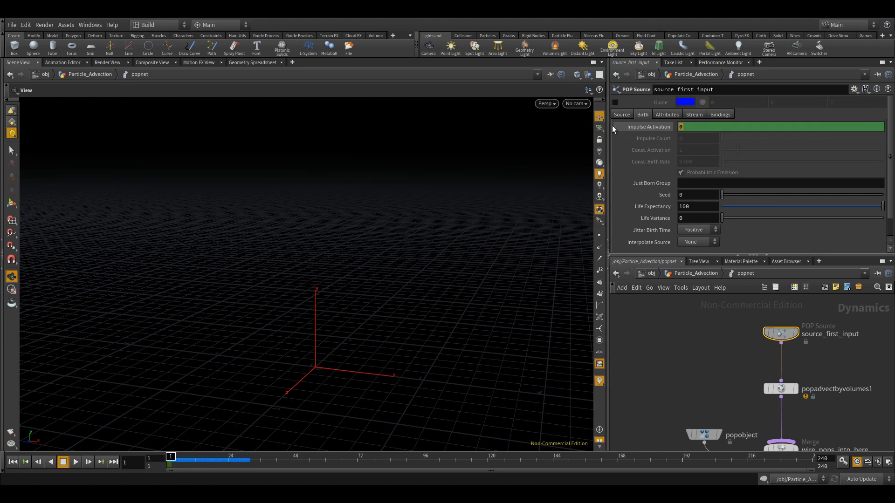
type("1")
key("Return")
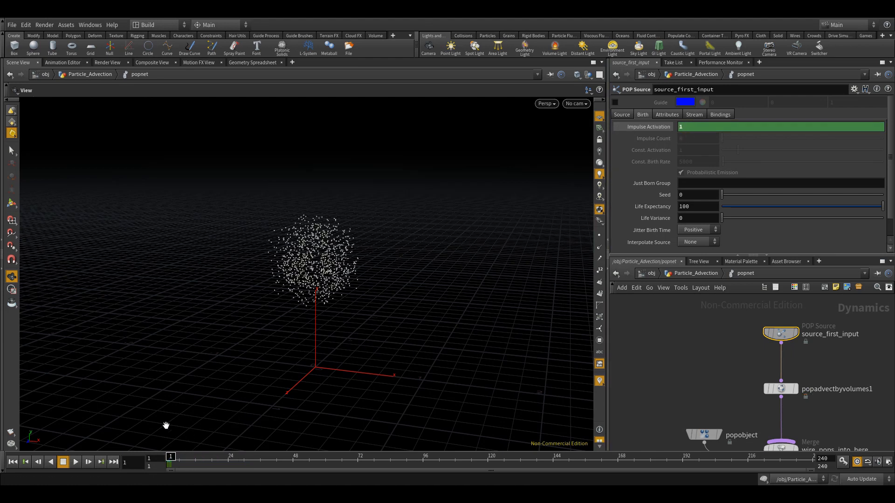
Play the simulation from frame 1 and examine the advected particles from a changed viewing angle
left_click(76, 462)
left_click_drag(300, 285, 255, 337)
mouse_move(292, 366)
left_mouse_down()
mouse_move(321, 297)
mouse_move(292, 373)
left_mouse_up()
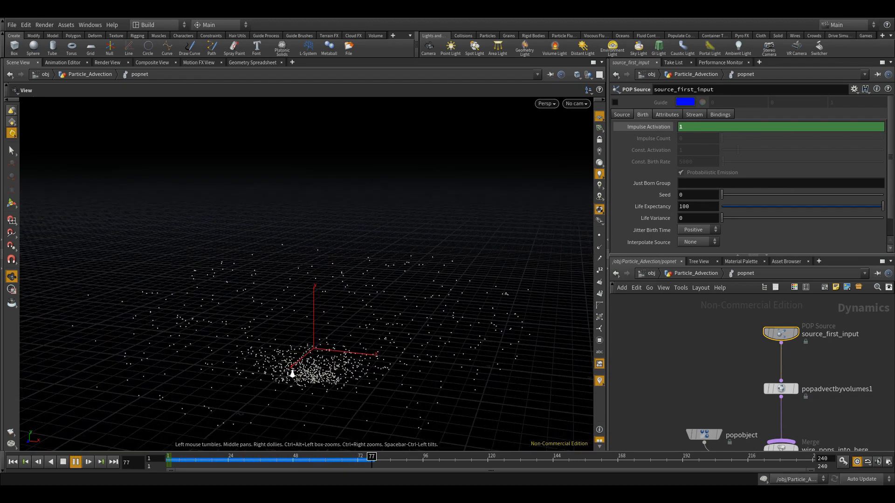
Return to frame 1 and replace the POP Source's Impulse Activation keyframes with the expression $FF<2
left_click_drag(383, 462, 105, 455)
right_click_drag(380, 227, 378, 275)
left_click(639, 127, "ctrl+shift")
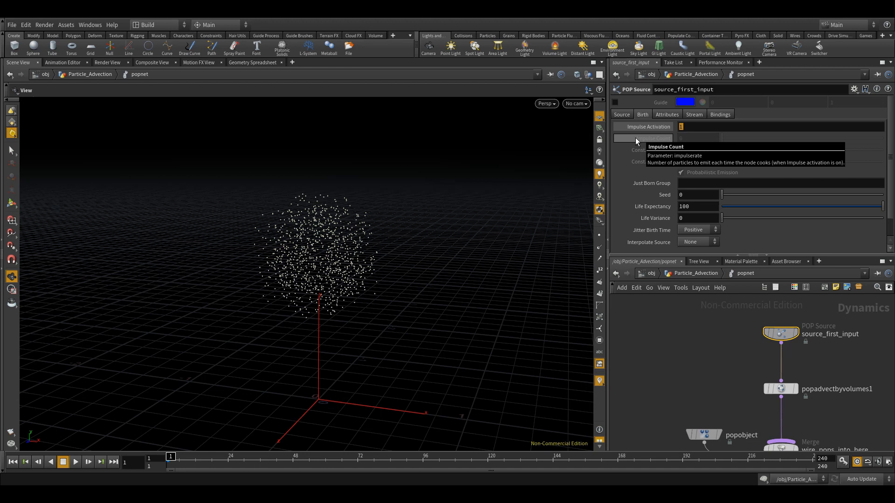
type("$FF<2")
key("Return")
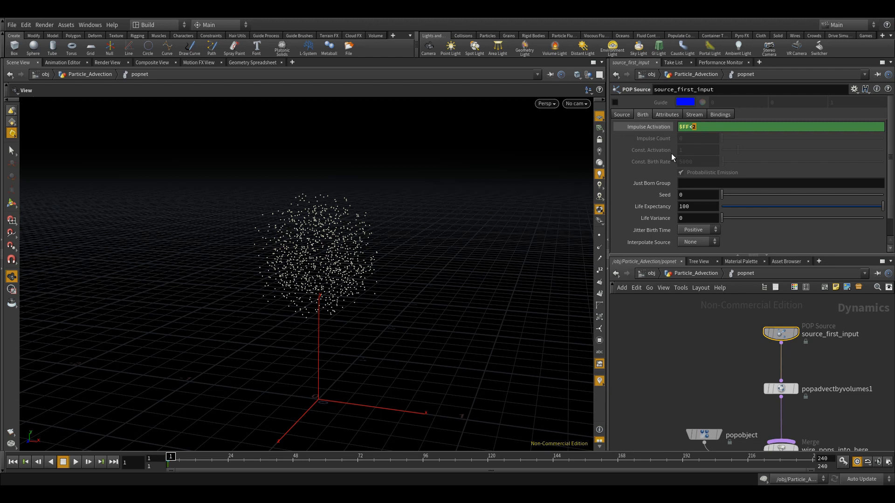
Play the simulation to test the expression-driven emission, then rewind to frame 1 and view the particles from farther away
left_click(78, 461)
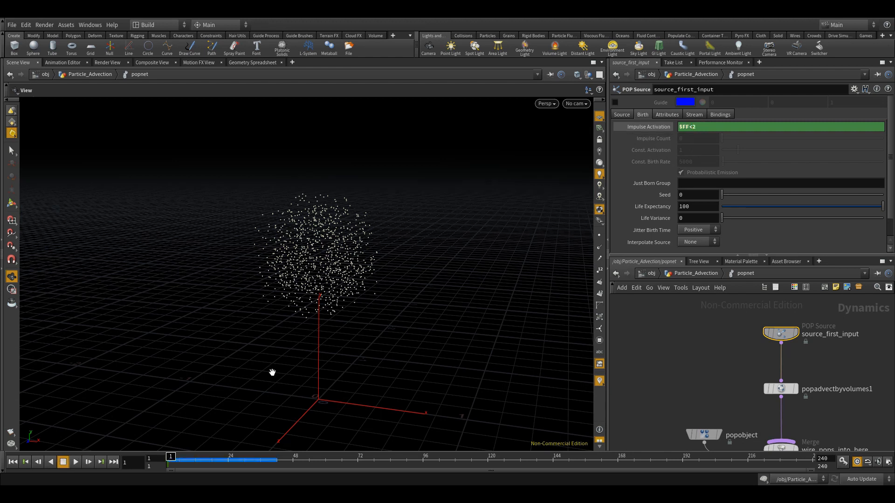
left_click(76, 461)
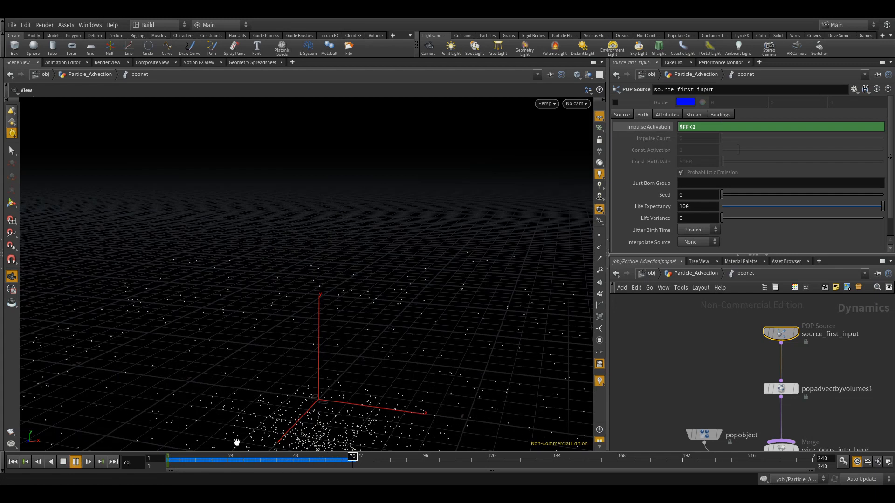
left_click(13, 461)
right_click_drag(336, 297, 272, 337)
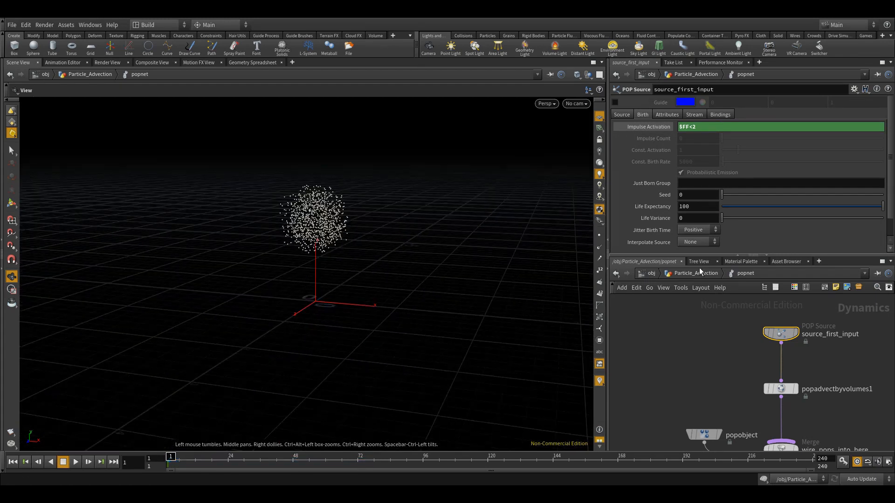
Go up to the Particle_Advection network and set scatter1's Force Total Count to 10000
left_click(697, 274)
left_click(706, 355)
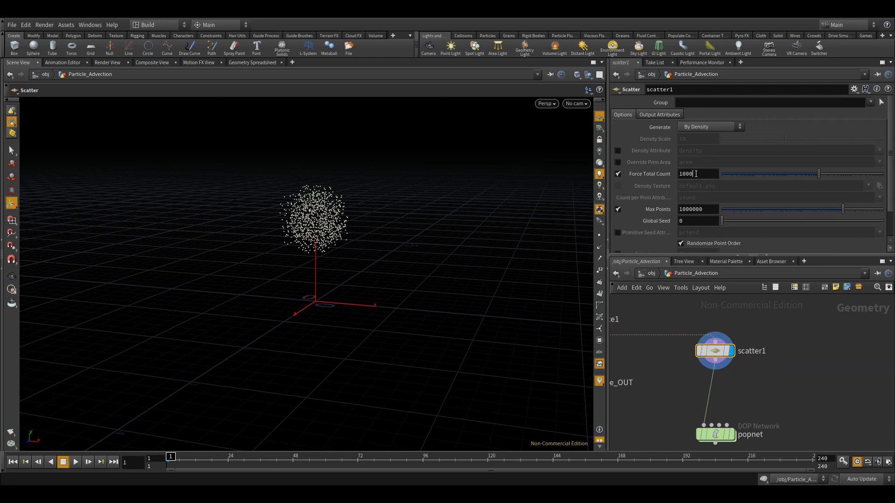
type("0")
key("Return")
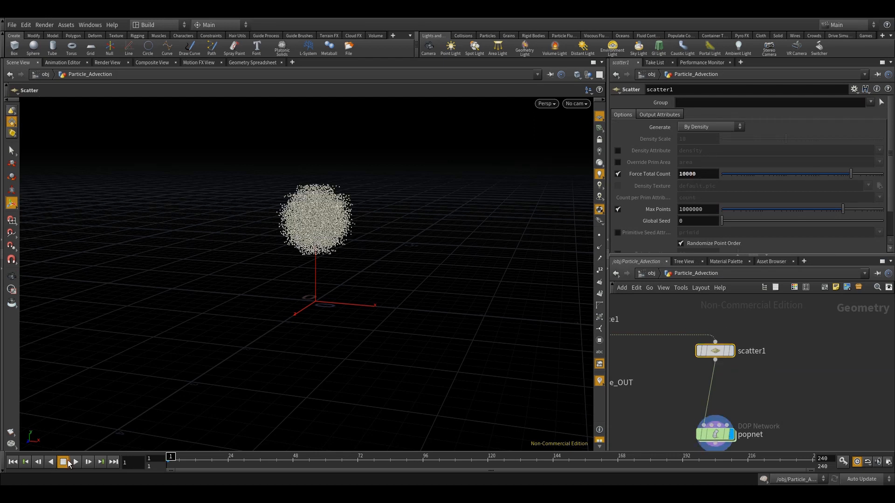
Play the simulation with the denser particles, go into popnet, replay it from frame 1 and rewind to the start
left_click(73, 461)
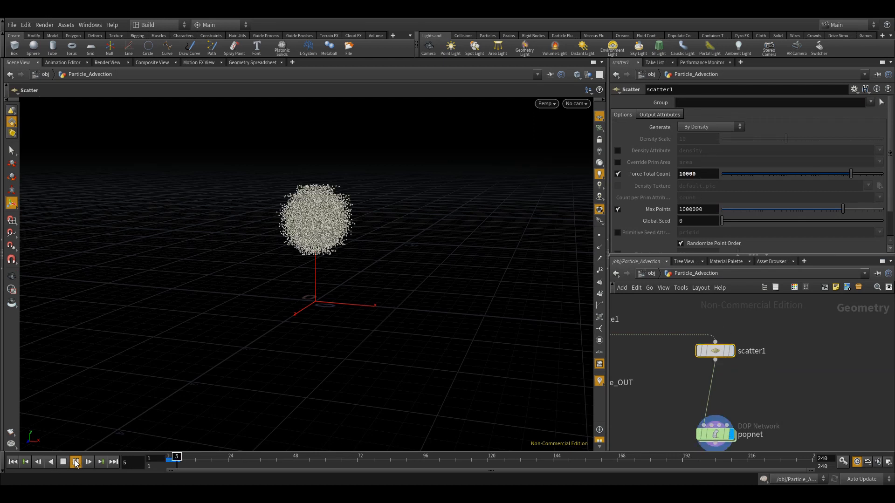
left_click(273, 465)
double_click(715, 434)
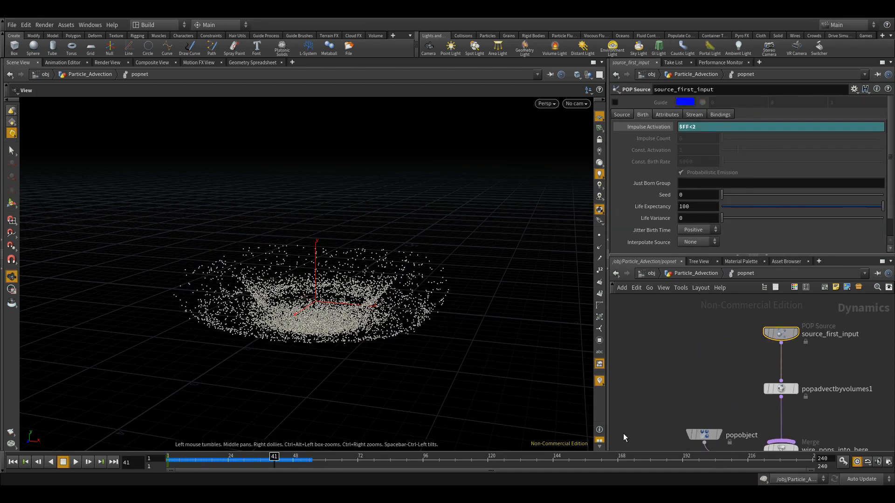
left_click_drag(218, 457, 29, 446)
left_click(75, 462)
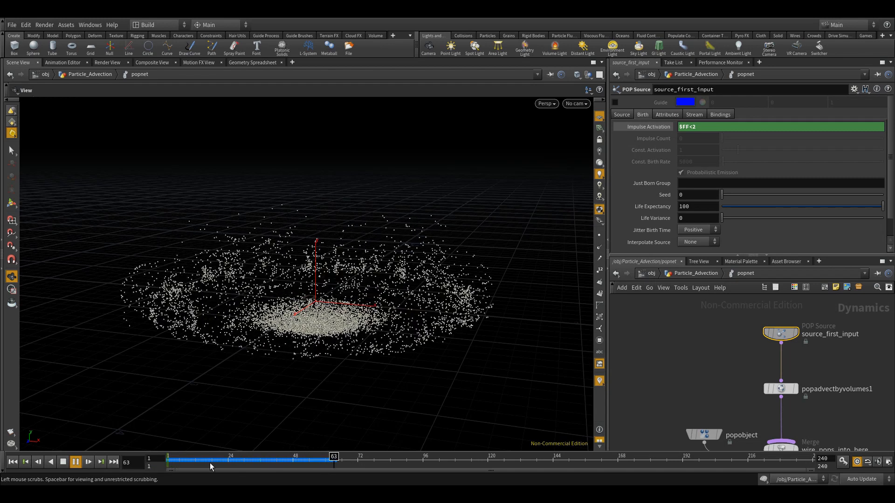
key("ctrl+Up")
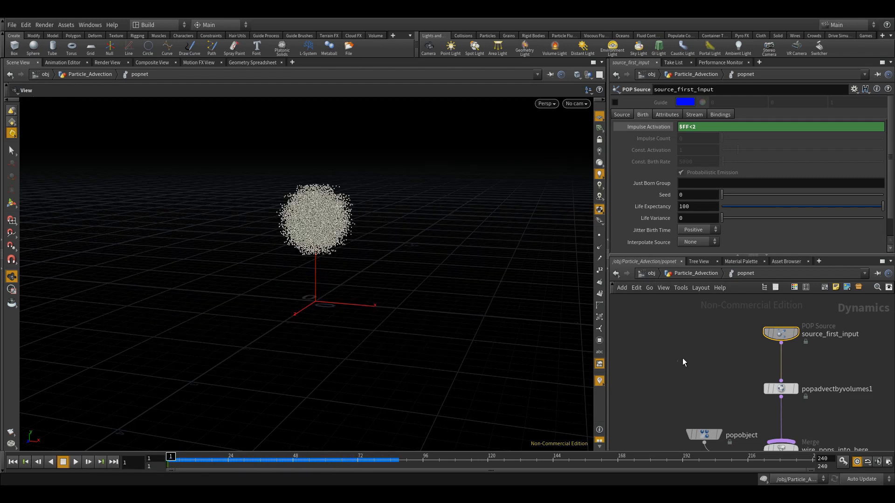
Set popadvectbyvolumes1's Velocity Blend to 1, test the simulation and return to frame 1
left_click(780, 388)
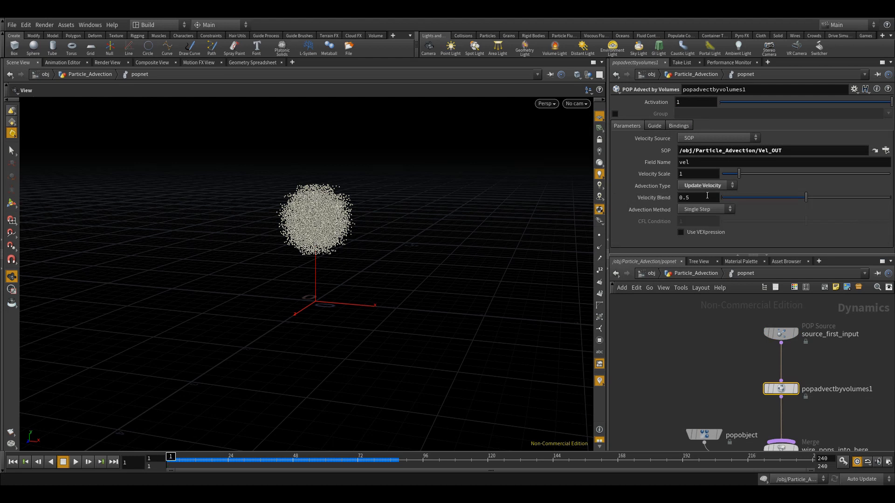
left_click_drag(706, 196, 642, 191)
type("1")
key("Return")
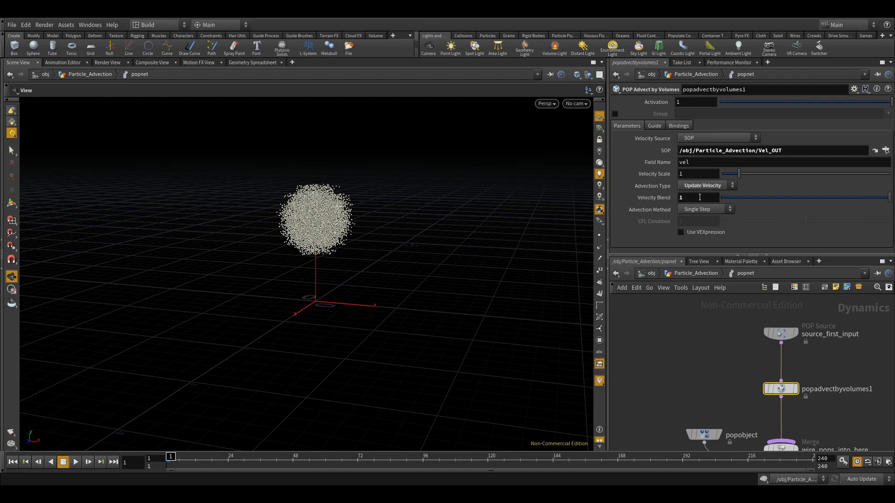
key("Up")
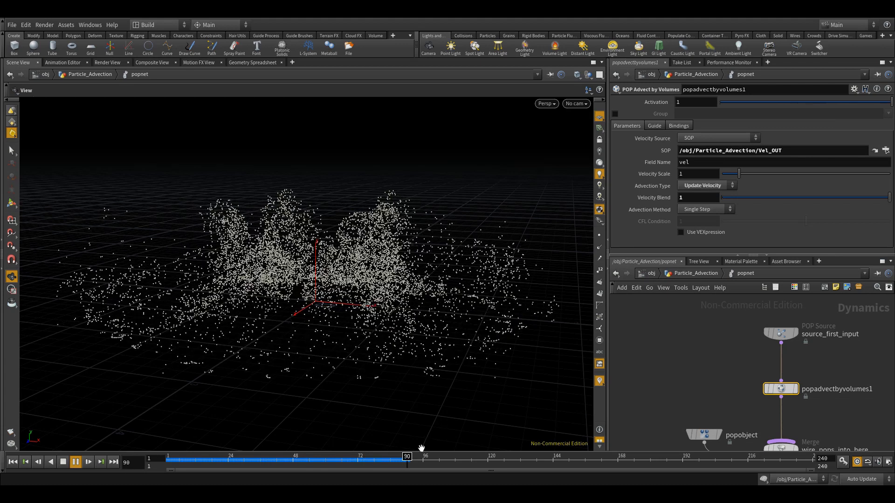
left_click_drag(396, 463, 165, 445)
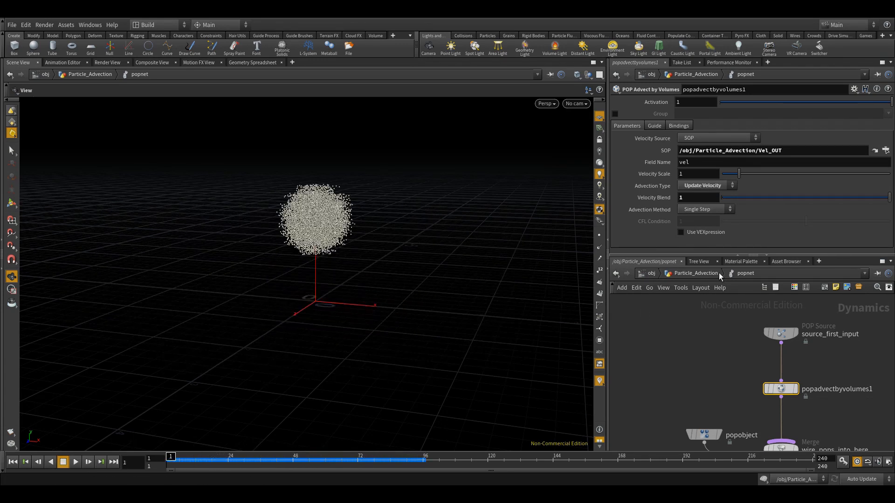
Set scatter1's Force Total Count to 100000 in the Particle_Advection network and go back into popnet
left_click(696, 273)
left_click(711, 352)
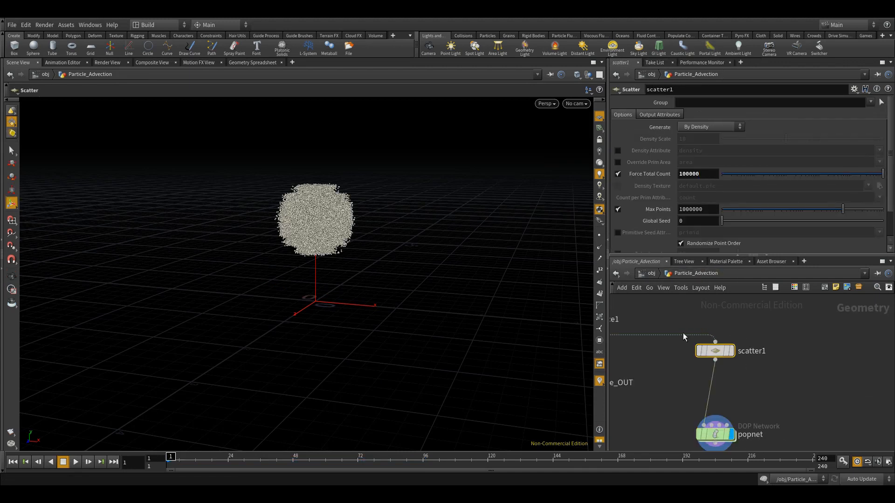
double_click(714, 434)
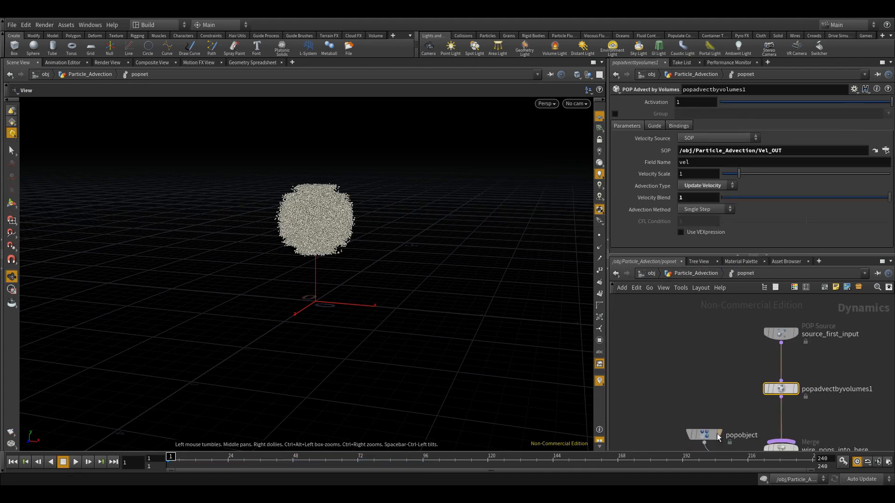
Play the denser simulation, stop at frame 106 to examine the particles from above, and replay it from frame 1
left_click(80, 463)
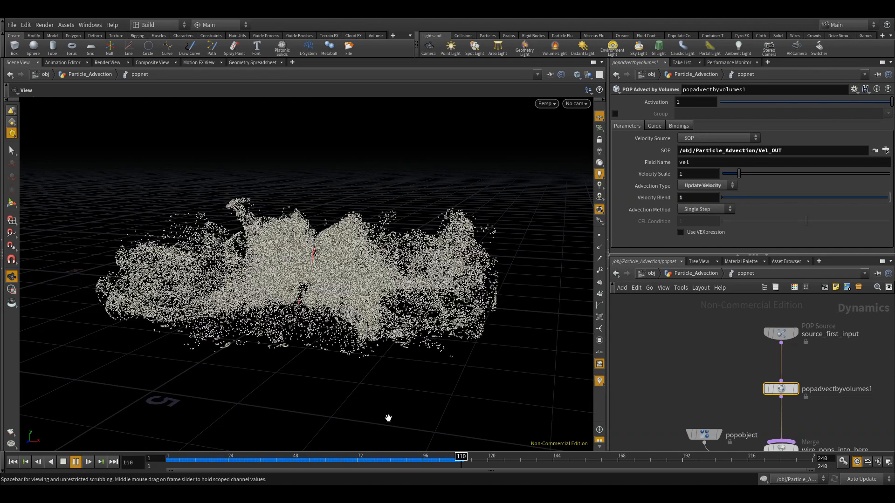
left_click(449, 457)
left_click_drag(300, 255, 300, 264)
right_click_drag(320, 354, 282, 421)
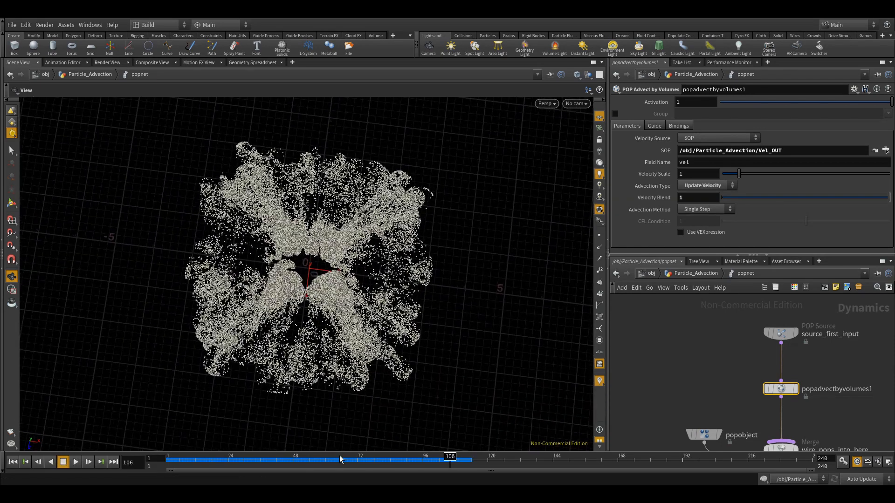
left_click_drag(449, 457, 129, 451)
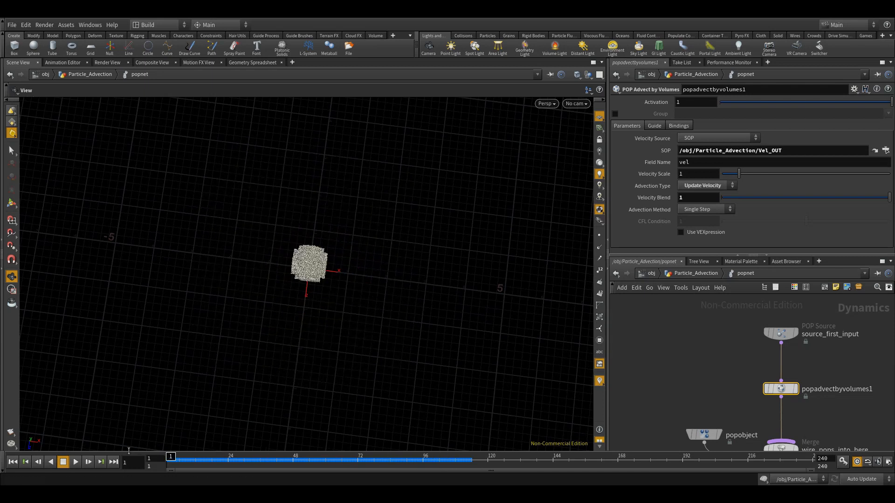
left_click(76, 461)
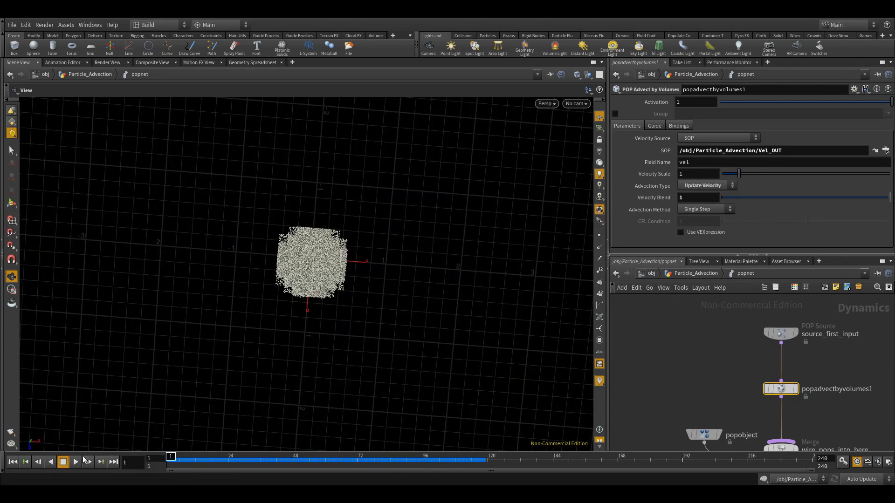
left_click(75, 461)
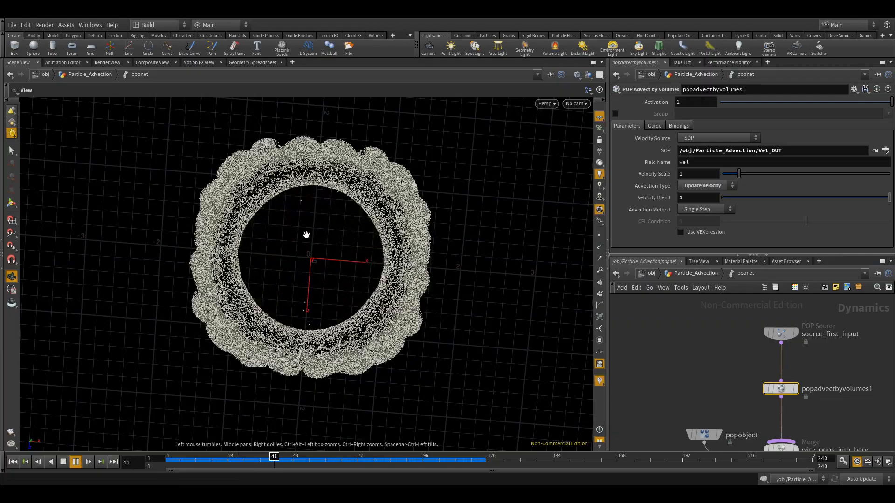
right_click_drag(305, 235, 264, 285)
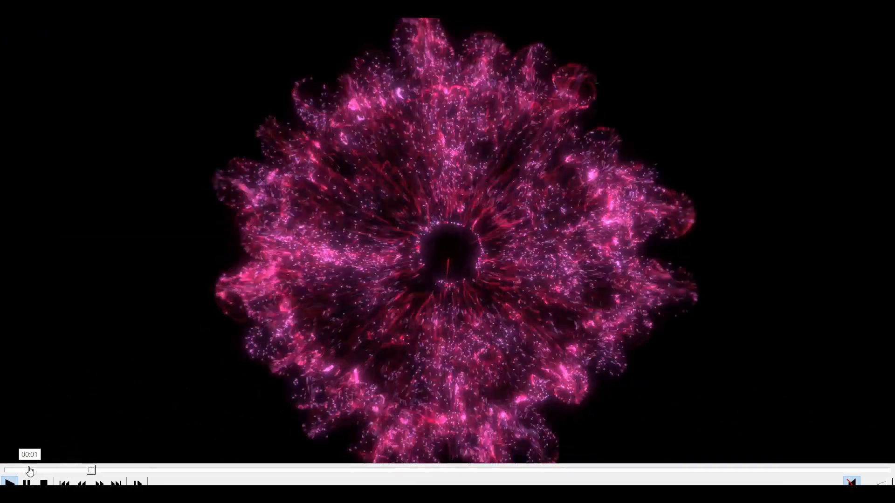
In the media player, review the finished shockwave renders from the 00:01 and 00:13 marks and pause the video
left_click(29, 470)
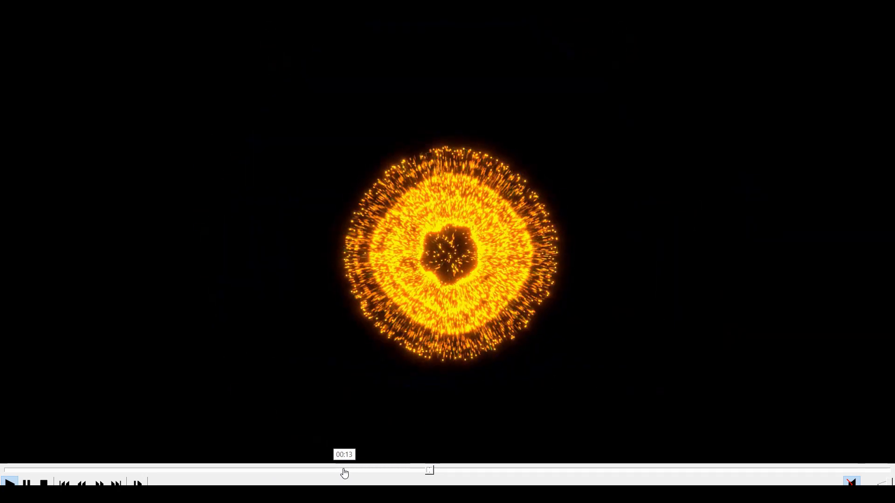
left_click(345, 471)
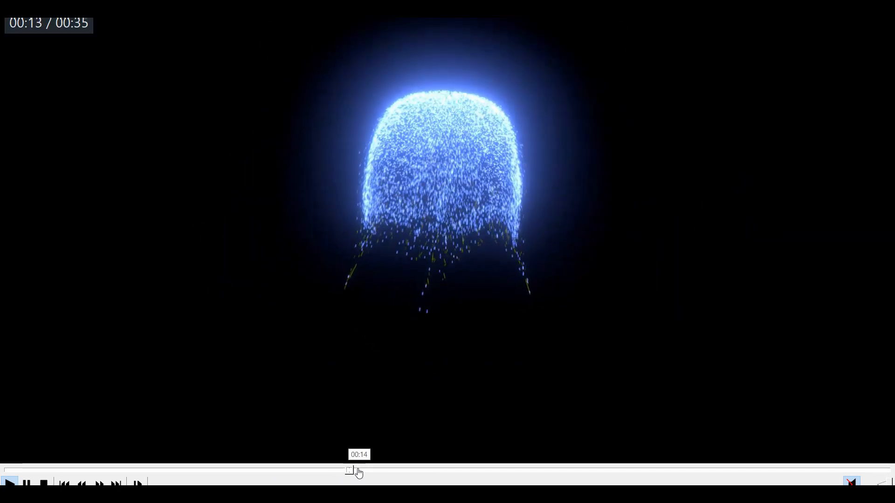
key("space")
double_click(445, 296)
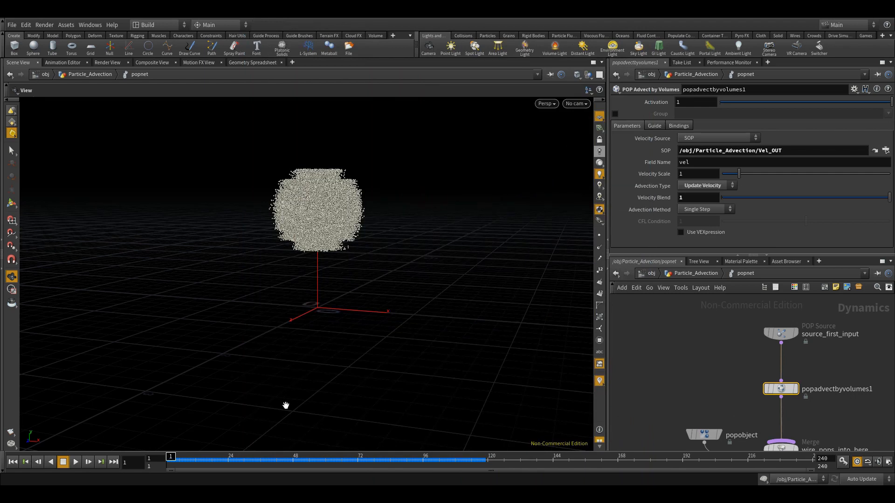
Set popadvectbyvolumes1's Velocity Scale to -1 and play the simulation from frame 1
type("-")
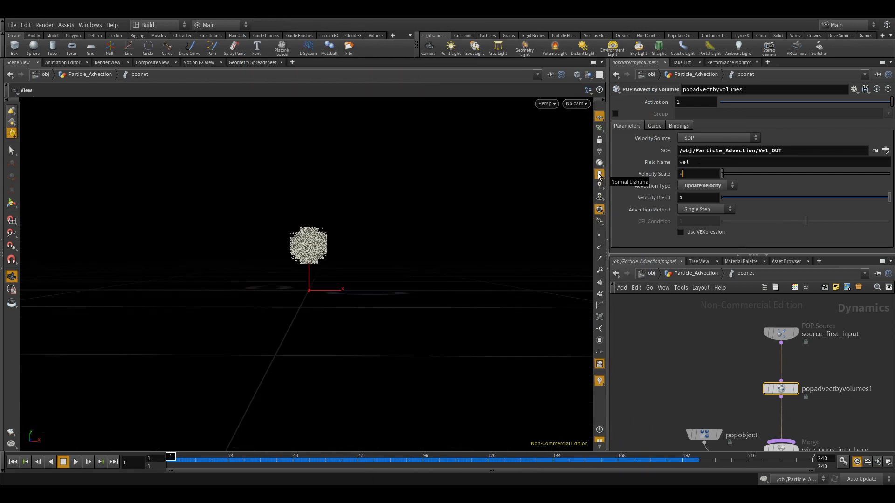
key("Return")
key("Up")
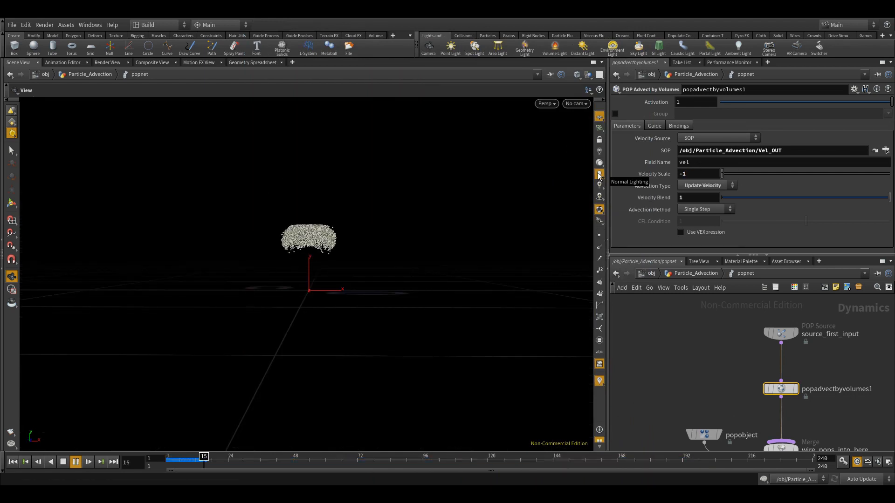
Examine the reversed advection from another angle, replaying it and scrubbing to frame 96
left_click_drag(230, 244, 280, 201)
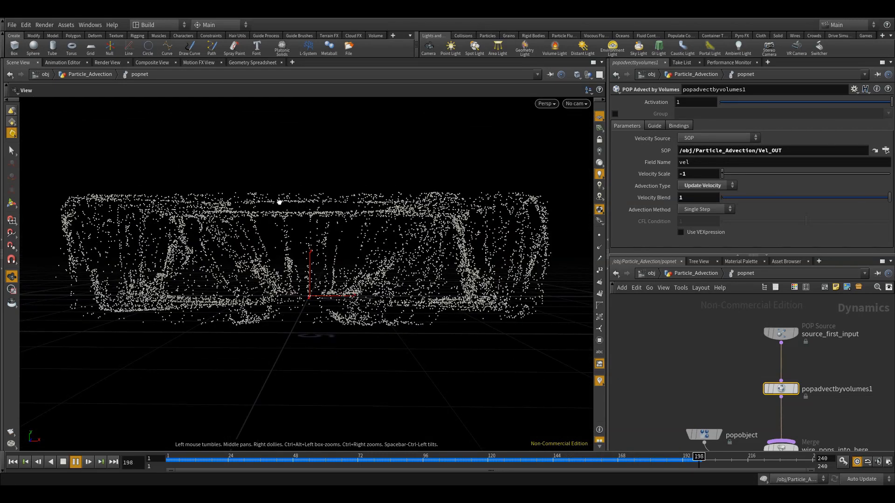
left_click_drag(689, 459, 524, 451)
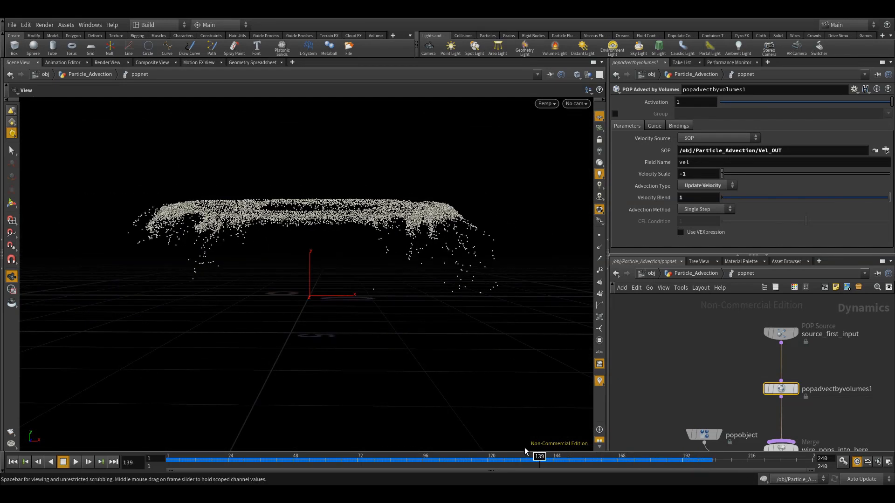
key("Up")
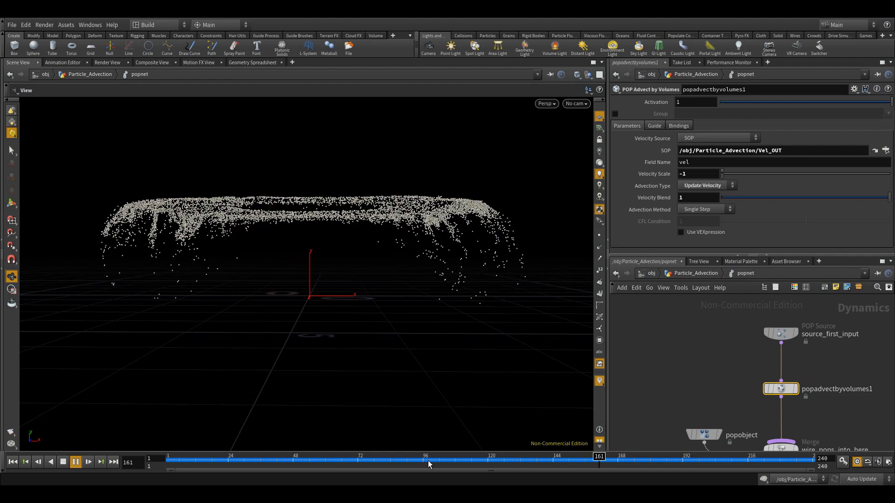
left_click_drag(430, 463, 412, 461)
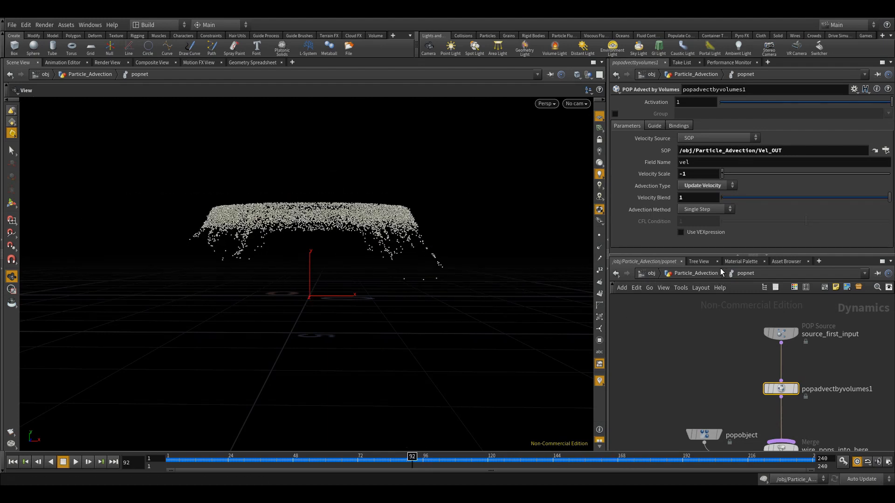
left_click_drag(412, 461, 426, 453)
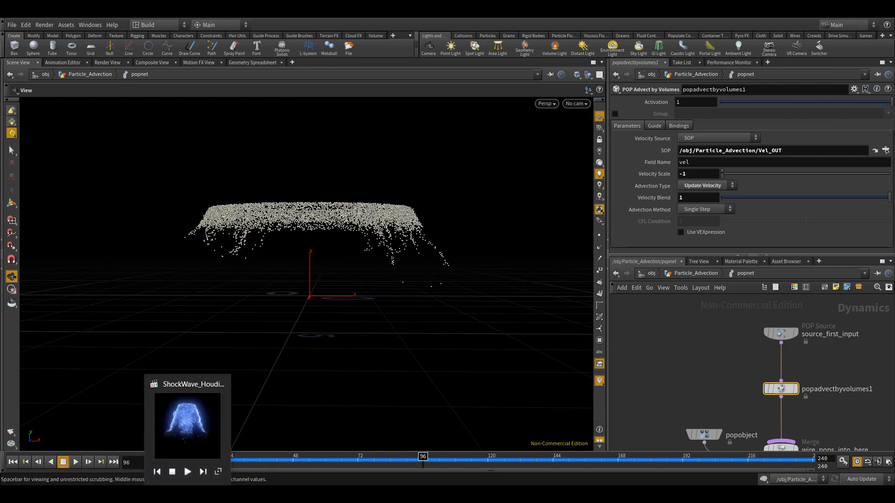
Bring up the ShockWave video, then examine the coloured particles in the finished Particle_Advection_Setup scene from a closer, higher angle
left_click(188, 494)
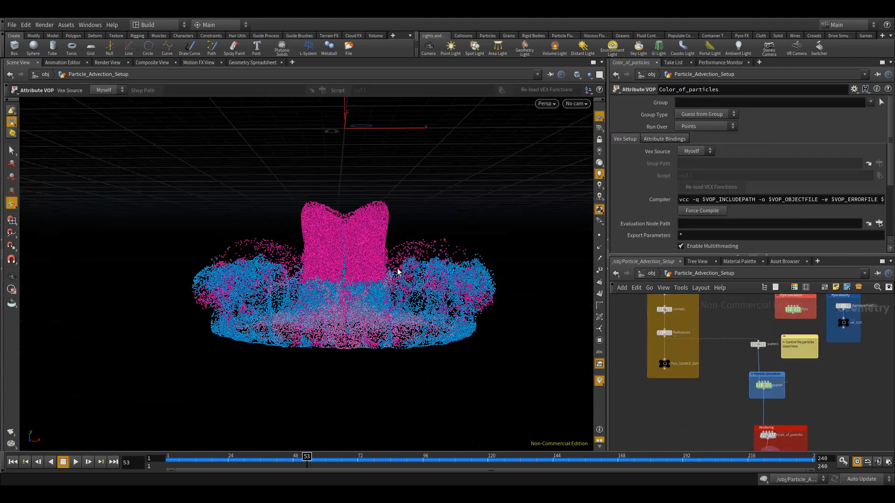
left_click_drag(354, 279, 365, 286)
right_click_drag(365, 286, 469, 322)
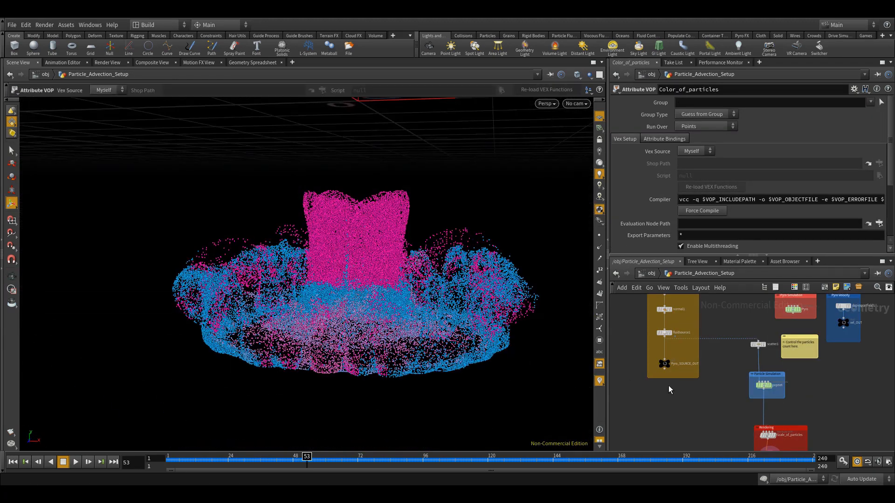
Enter Particle_Advection_Setup's popnet, play the advected particles from frame 1, and return to frame 1
middle_click_drag(705, 378, 690, 334)
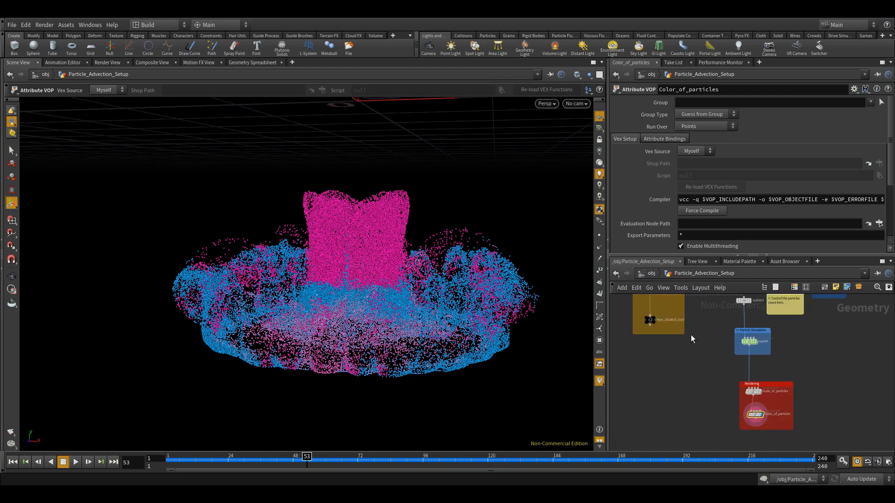
scroll(725, 359, "up", 3)
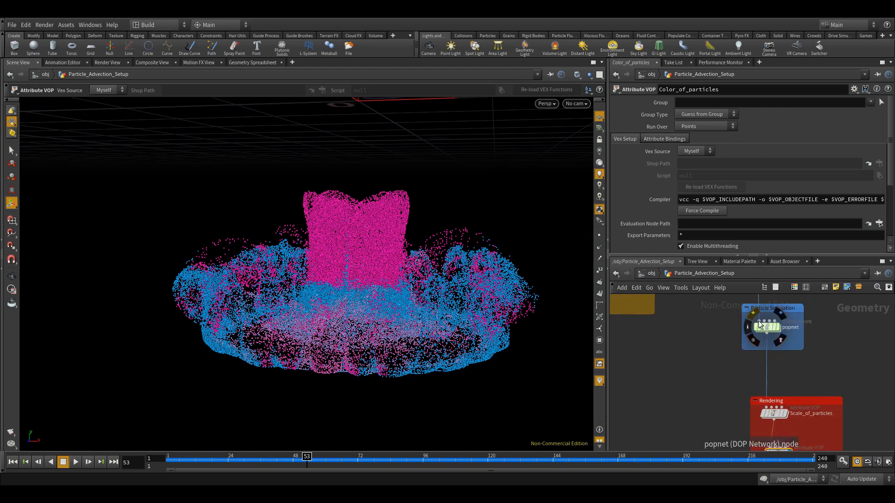
double_click(766, 329)
right_click_drag(372, 298, 365, 351)
left_click_drag(365, 352, 353, 289)
left_click(12, 461)
left_click(75, 462)
left_click_drag(332, 259, 340, 274)
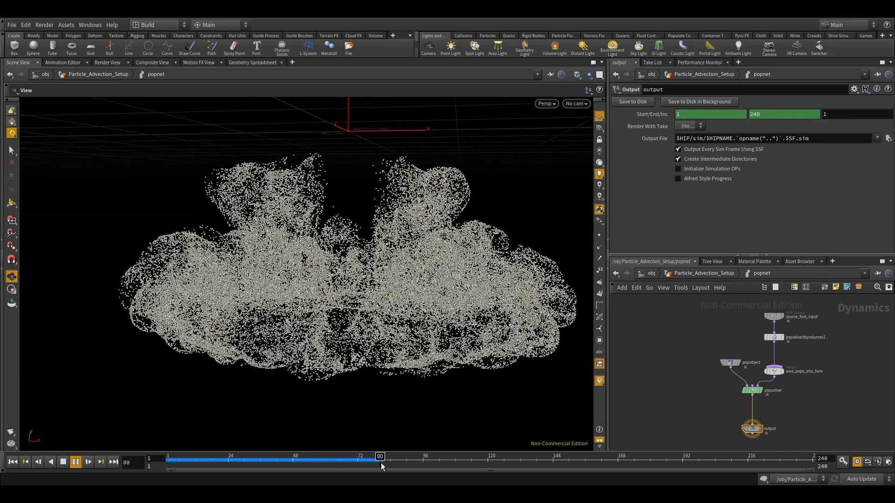
left_click_drag(385, 456, 152, 449)
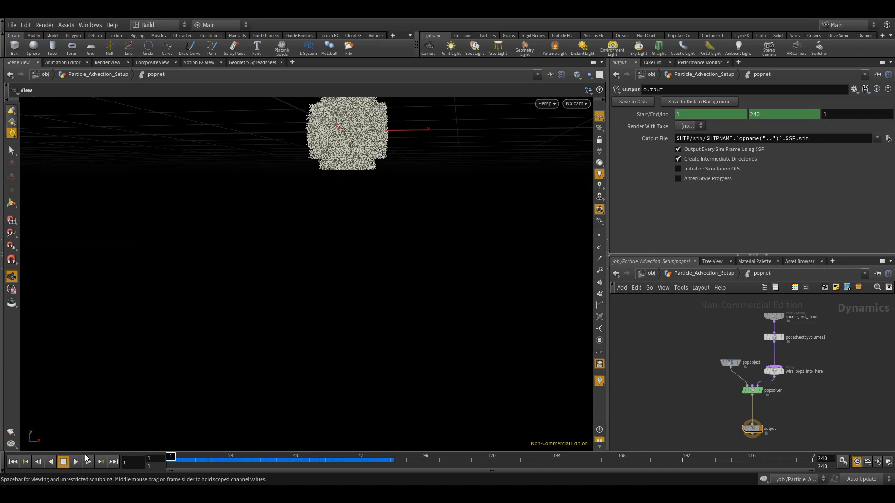
Set popadvectbyvolumes1's Velocity Scale to -1 in Particle_Advection_Setup and play the reversed simulation
middle_click_drag(222, 403, 218, 423)
left_click_drag(755, 337, 795, 346)
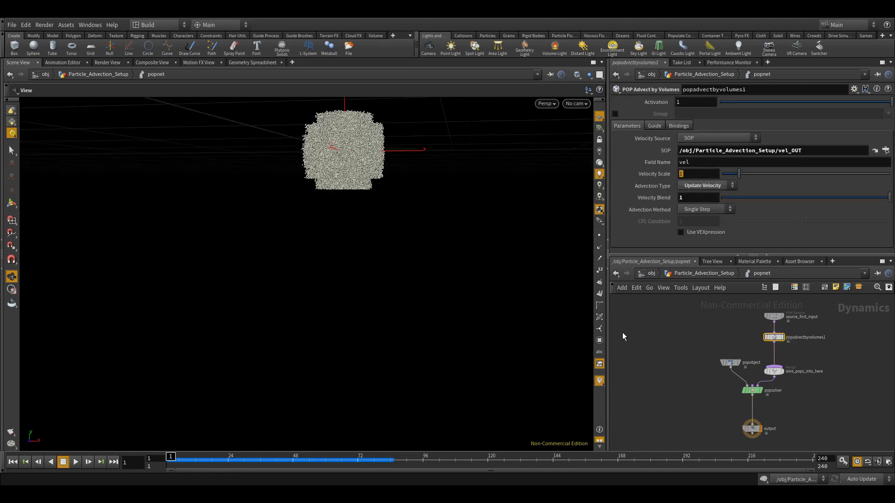
type("-1")
key("Return")
key("Up")
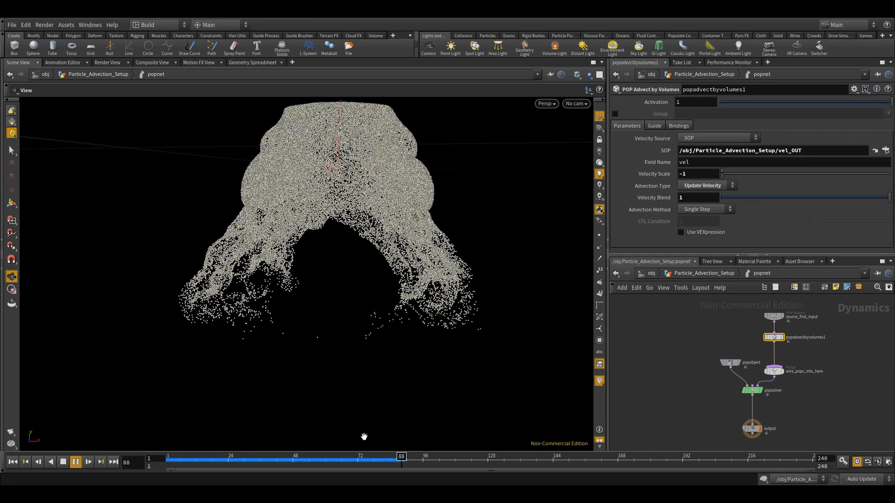
Bring up the finished shockwave video and play it to compare the render with the reversed particles
left_click(187, 494)
left_click(327, 402)
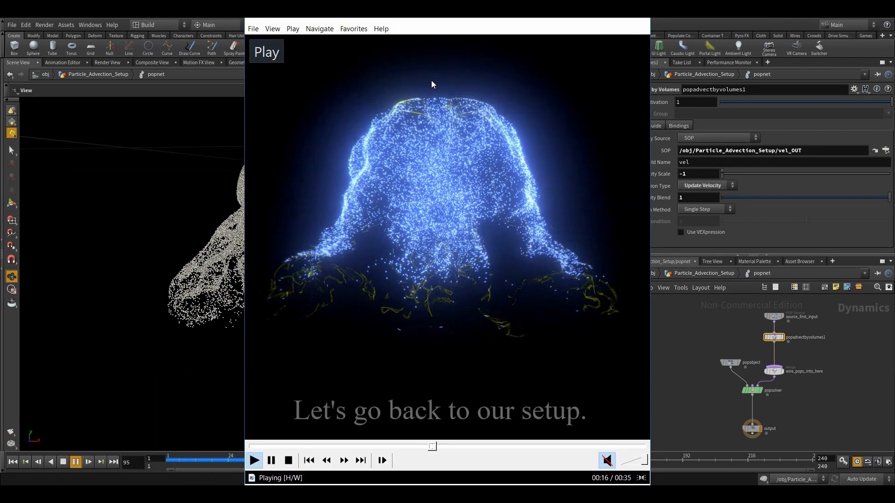
left_click(402, 443)
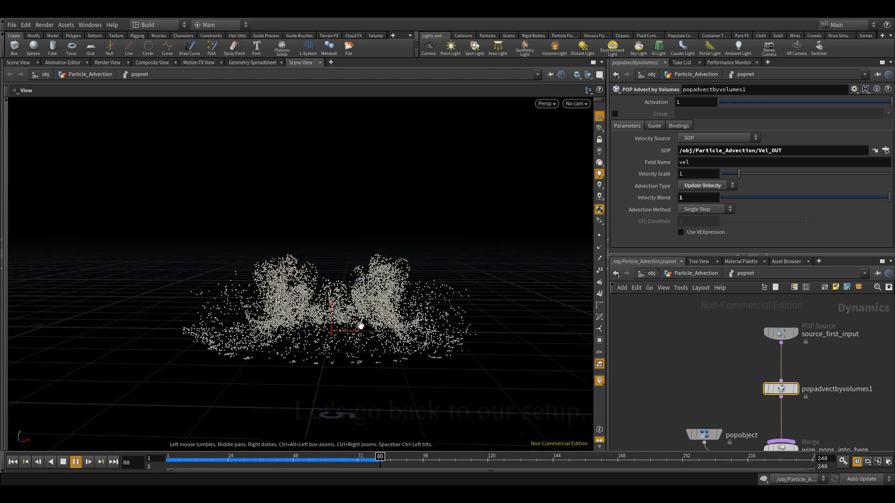
Scrub the Particle_Advection simulation back to frame 5 and forward to frame 73, viewing the particles from farther away
left_click_drag(421, 460, 178, 459)
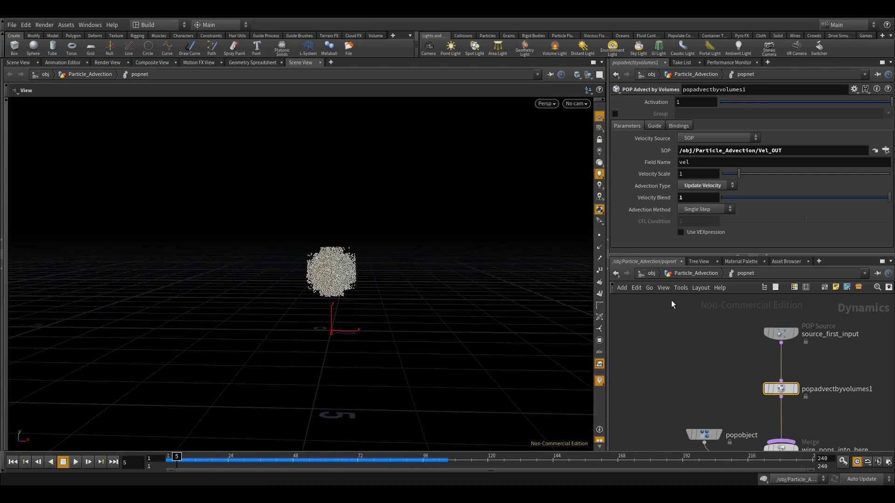
left_click_drag(259, 460, 369, 459)
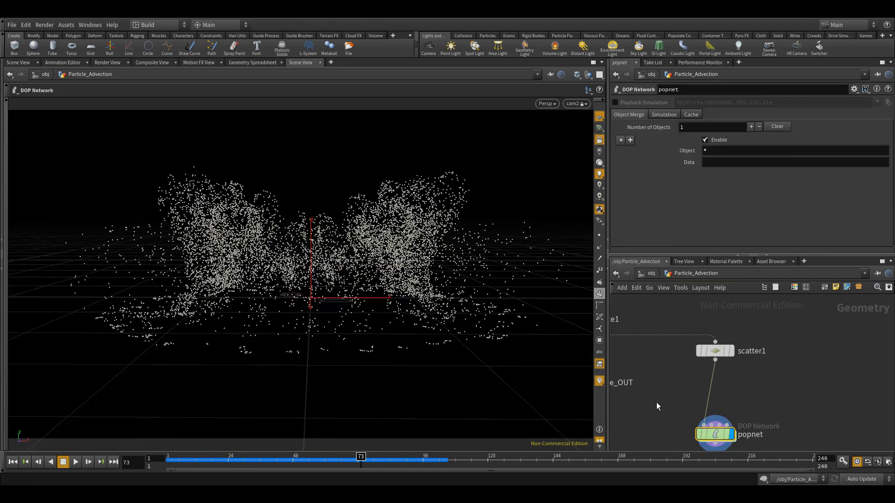
left_click_drag(324, 248, 276, 269, "alt")
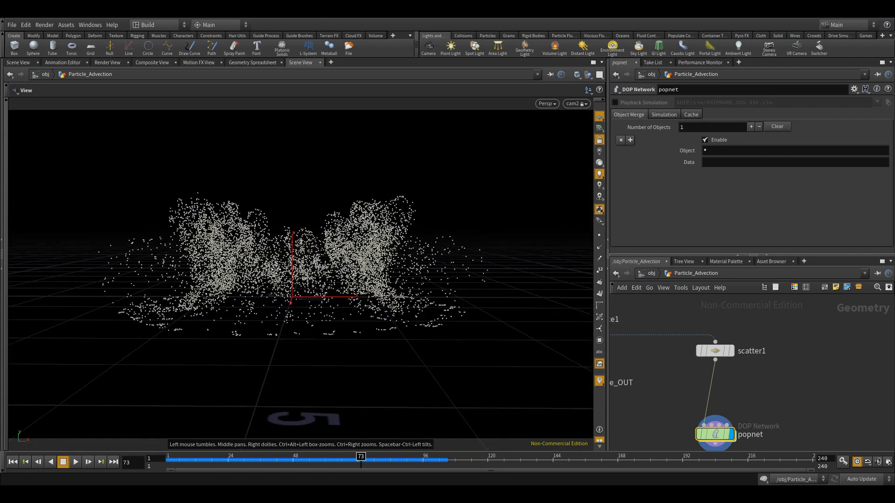
Add an Attribute VOP below popnet in Particle_Advection, wired to popnet's output
middle_click_drag(636, 399, 658, 385)
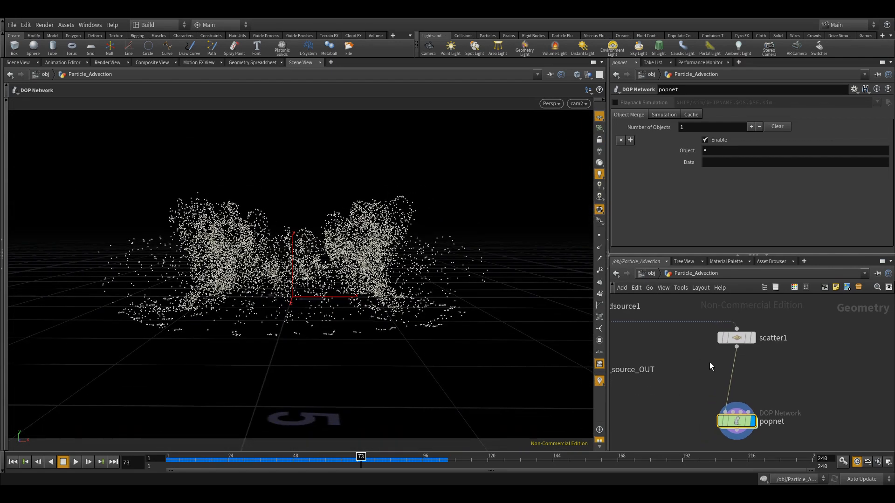
middle_click_drag(694, 349, 719, 305)
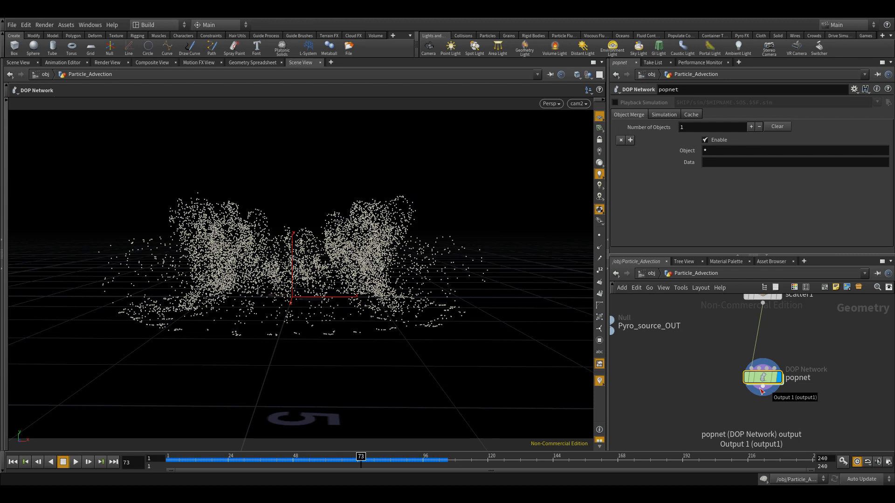
left_click(762, 390)
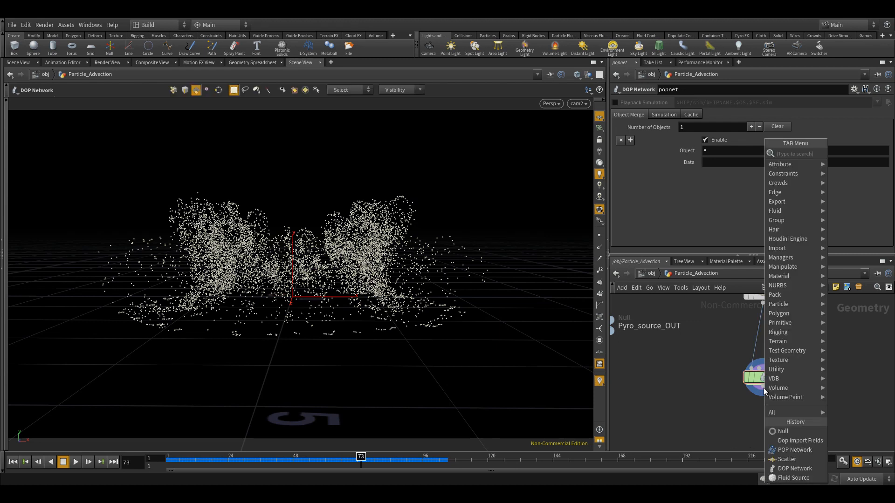
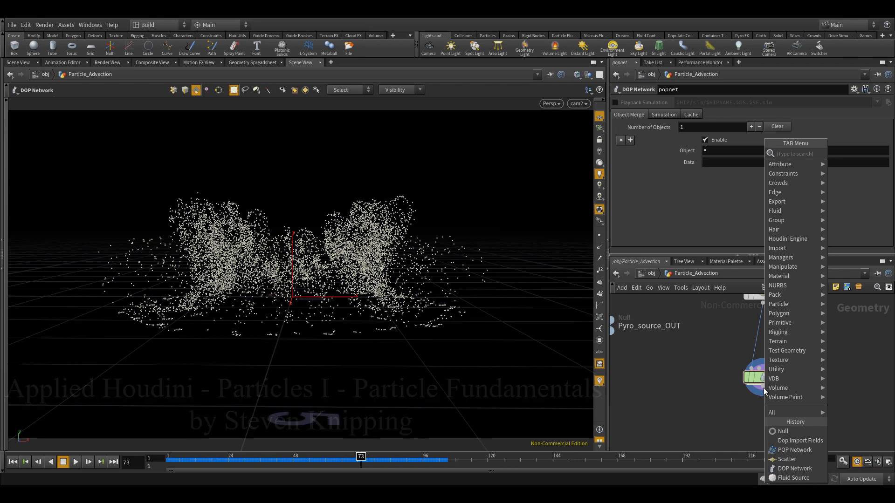
type("vop")
key("Escape")
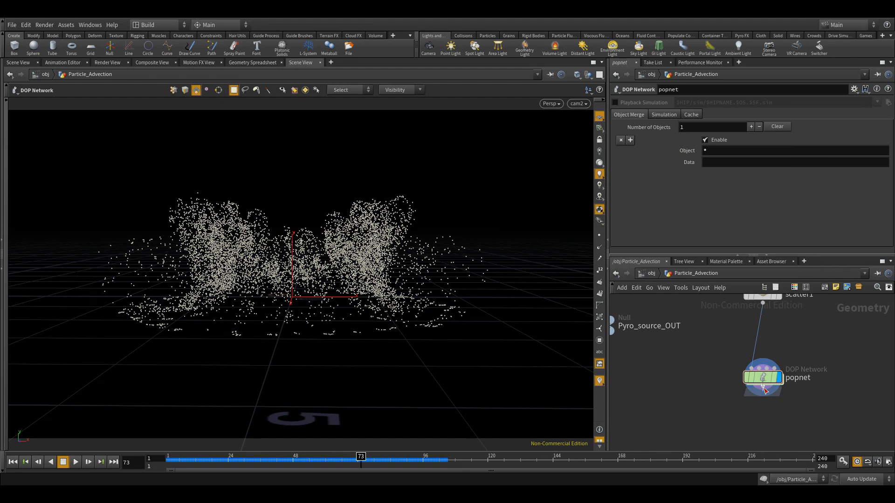
left_click(762, 418)
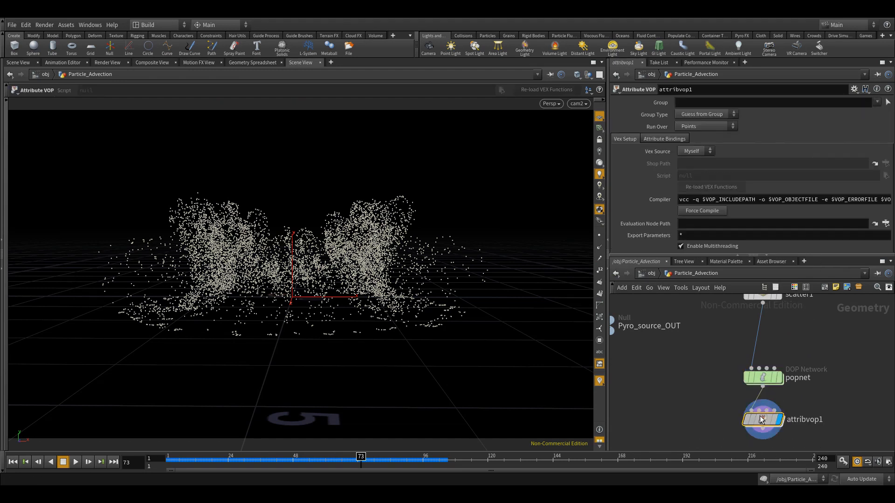
Inside the Attribute VOP, add a Parameter node with the name particle_scale and the label Particle Scale
double_click(761, 417)
left_click_drag(703, 355, 690, 301)
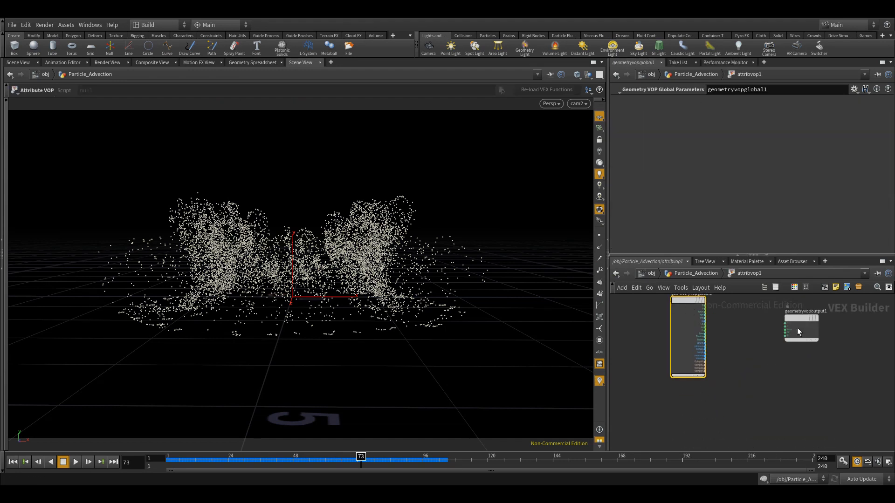
left_click_drag(797, 328, 803, 305)
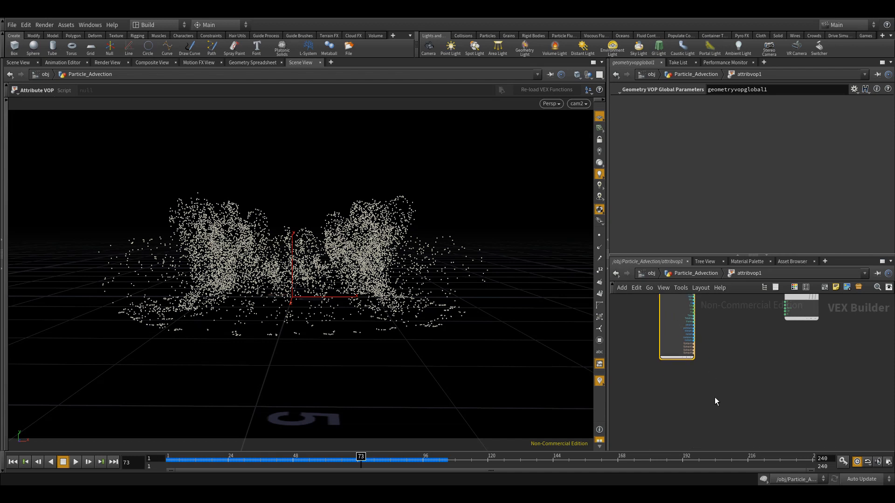
key("Tab")
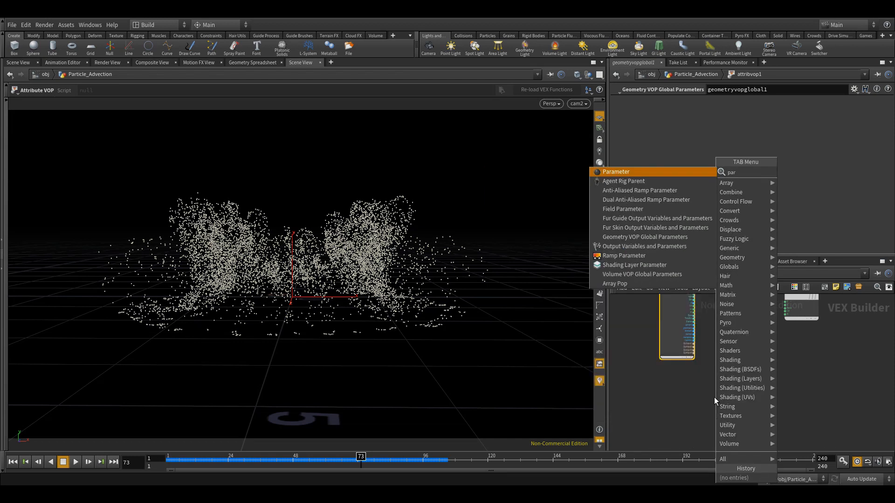
key("Escape")
left_click(714, 400)
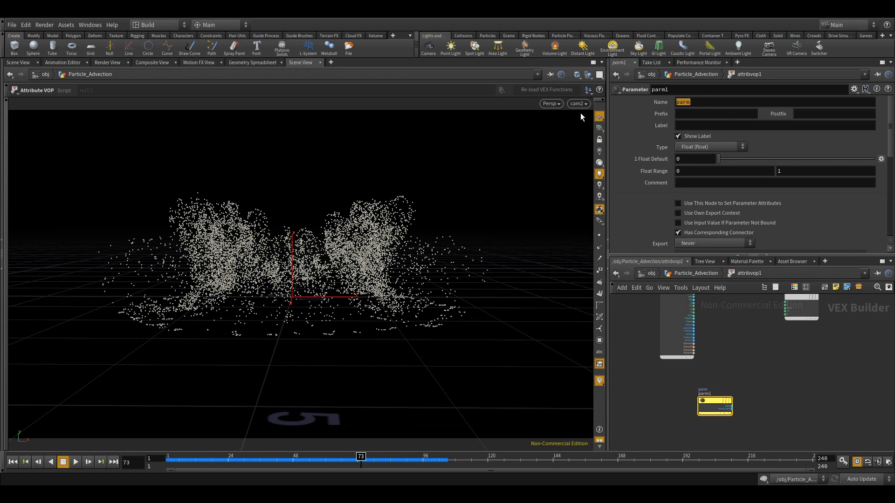
type("particle_scale")
key("Tab")
scroll(753, 410, "up", 2)
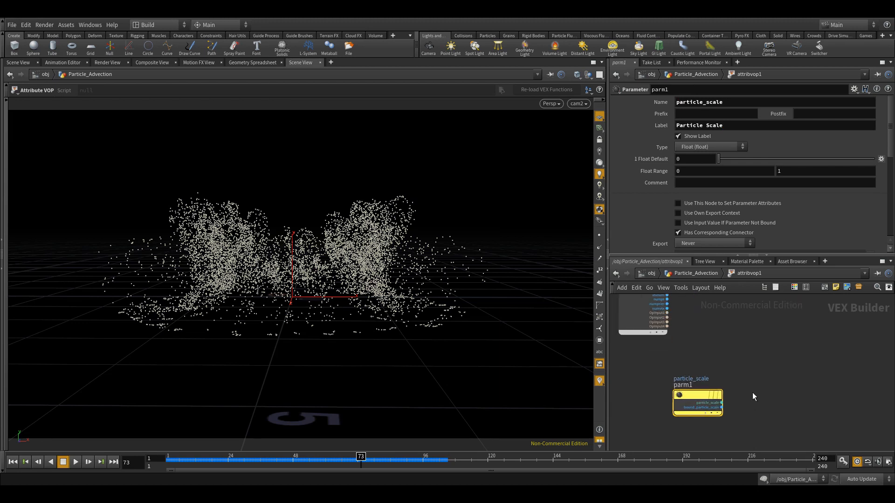
Add a Bind node beside the parameter and connect the particle_scale output to its input
key("Tab")
type("bind")
key("Return")
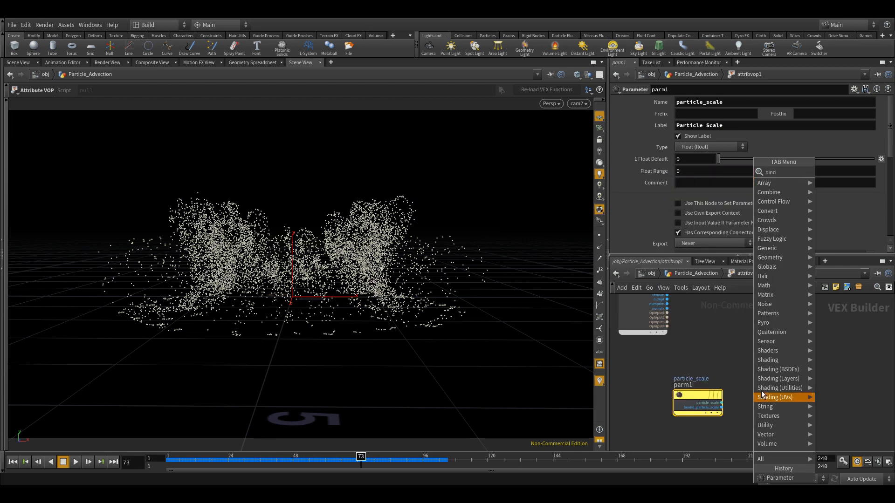
left_click(762, 391)
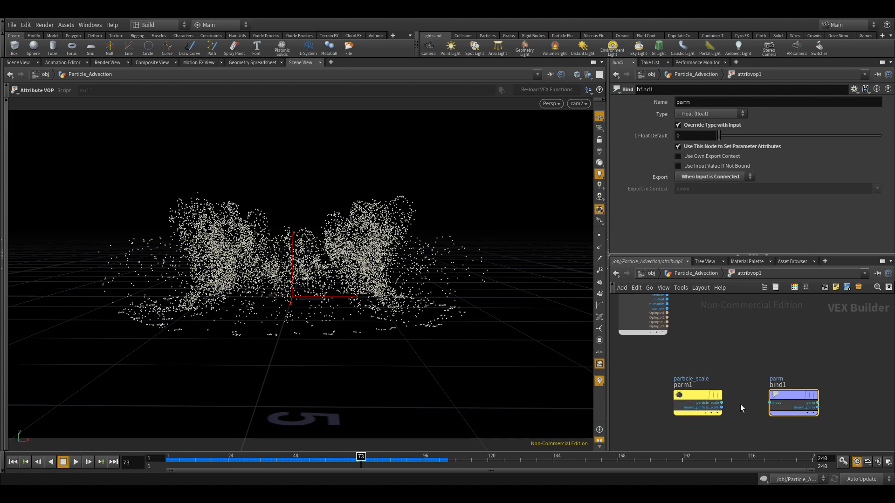
scroll(739, 404, "up", 2)
left_click(713, 400)
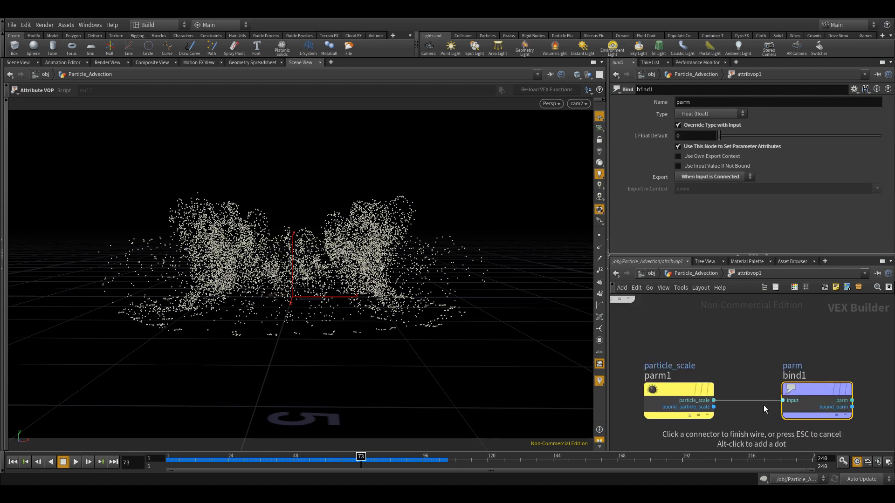
left_click(783, 401)
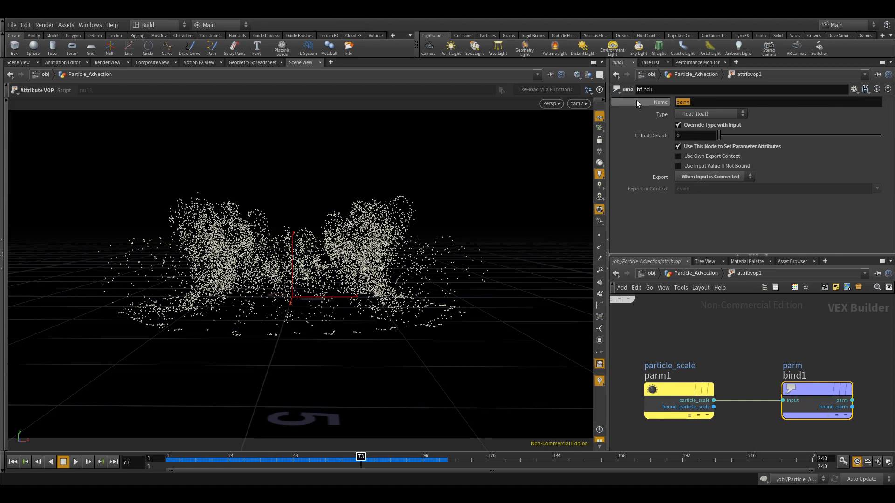
Set the Bind node's Name to pscale
mouse_move(636, 100)
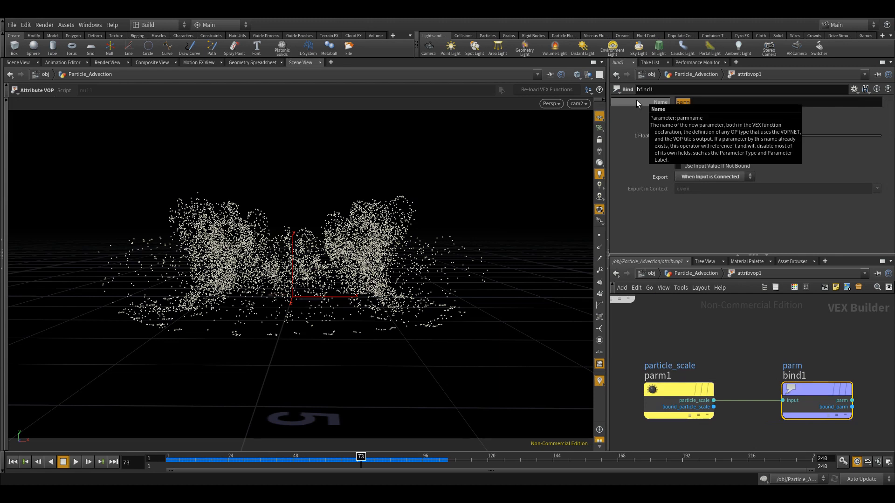
type("pscale")
key("Return")
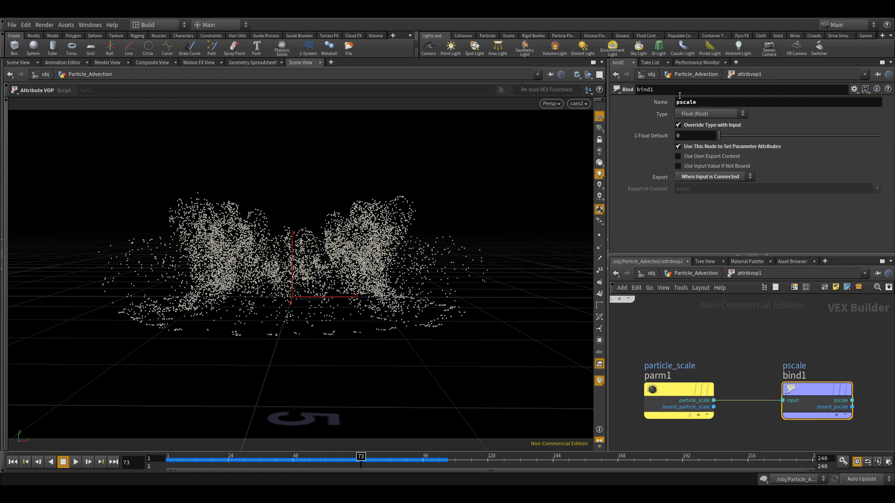
Return to the Particle_Advection network and rename the Attribute VOP as Particle_Scale
key("u")
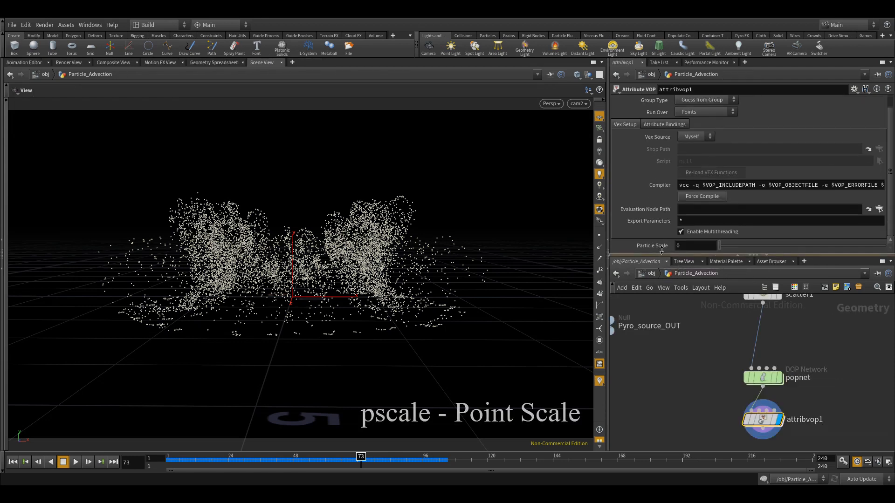
left_click_drag(693, 397, 822, 451)
double_click(809, 421)
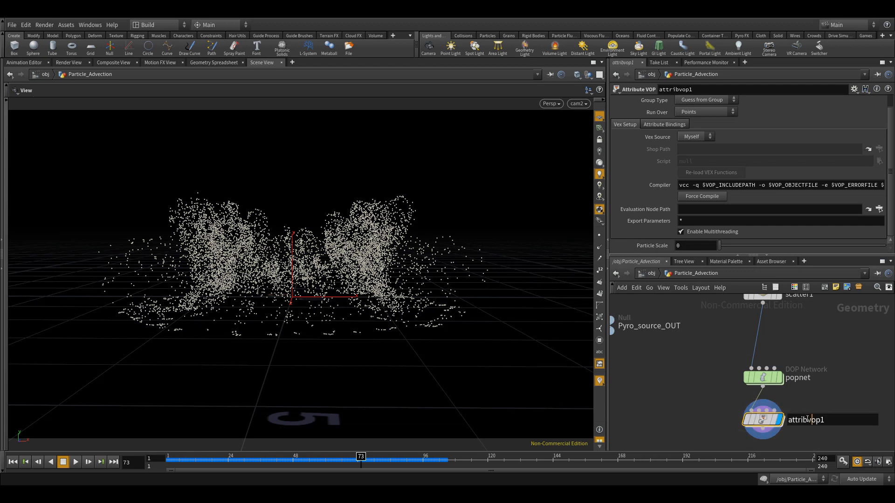
double_click(822, 420)
type("Particle_Scale")
key("Return")
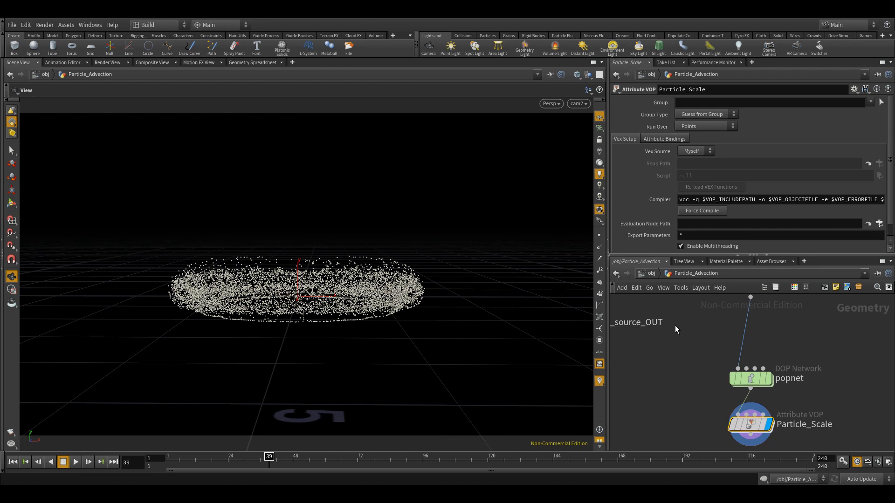
Add the Constant utility material from the material gallery to the /mat network
left_click(726, 261)
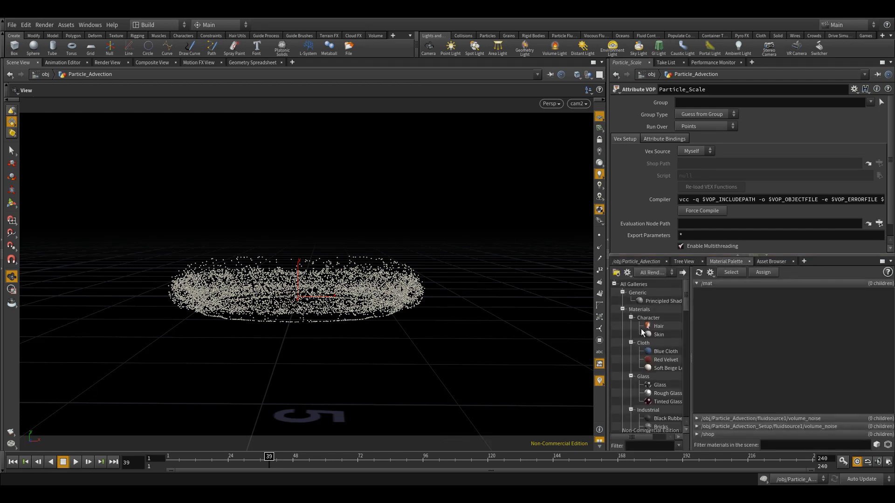
scroll(642, 332, "down", 10)
scroll(642, 332, "down", 5)
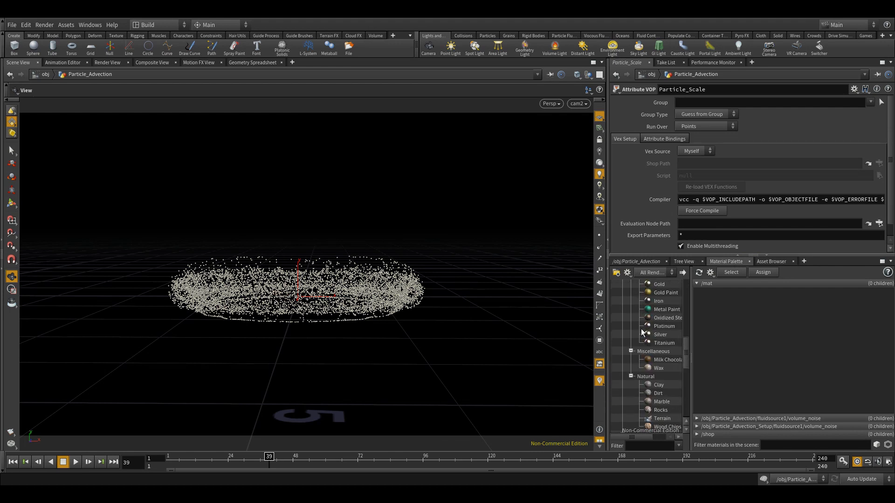
scroll(641, 332, "down", 4)
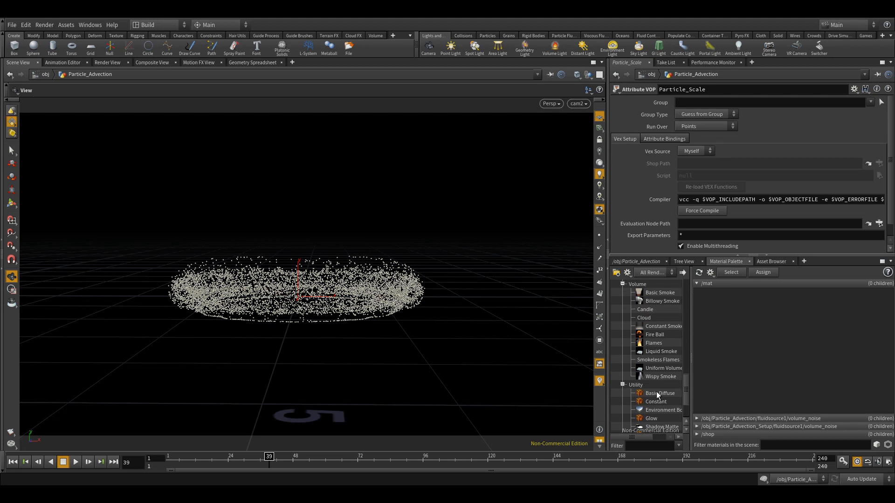
left_click(652, 401)
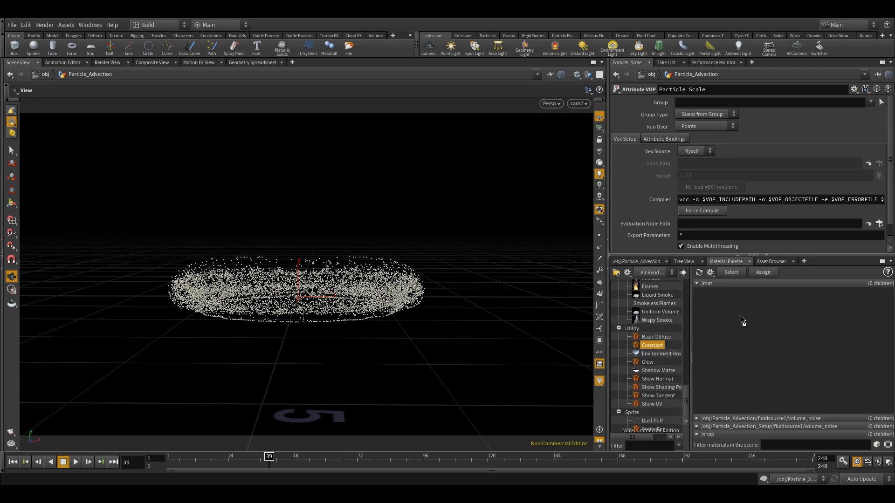
left_click_drag(740, 315, 739, 315)
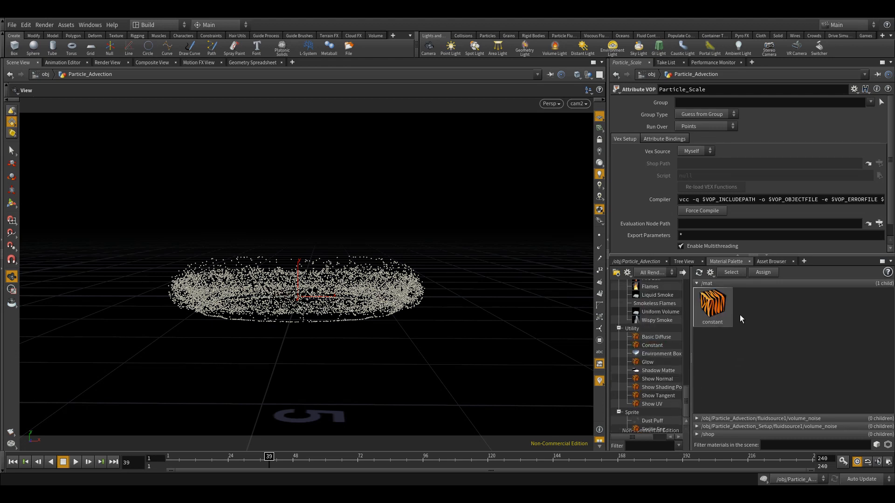
Go up to the object level and assign /mat/constant as the render material of the Particle_Advection object
left_click(634, 260)
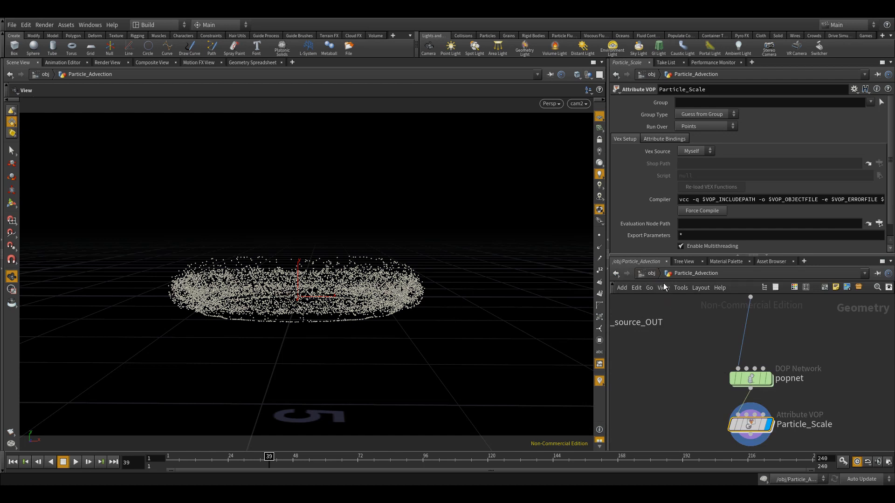
left_click(652, 274)
left_click_drag(709, 320, 628, 372)
left_click_drag(653, 316, 633, 382)
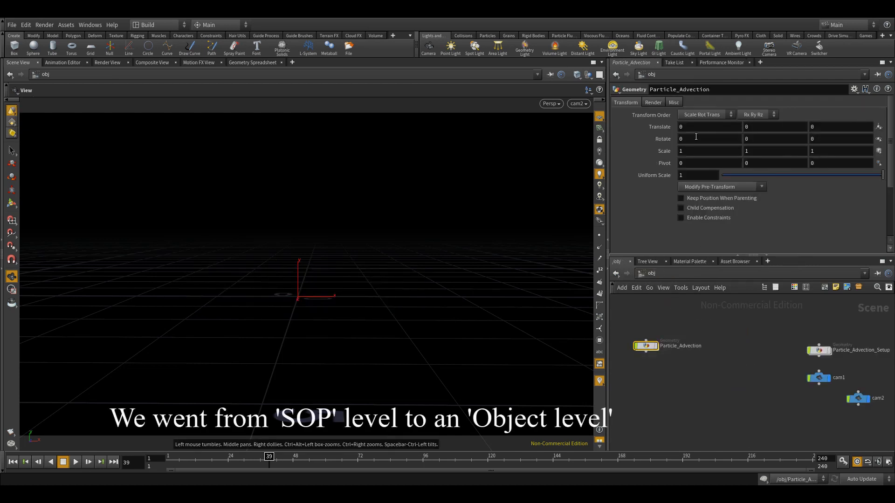
left_click(653, 102)
left_click(625, 102)
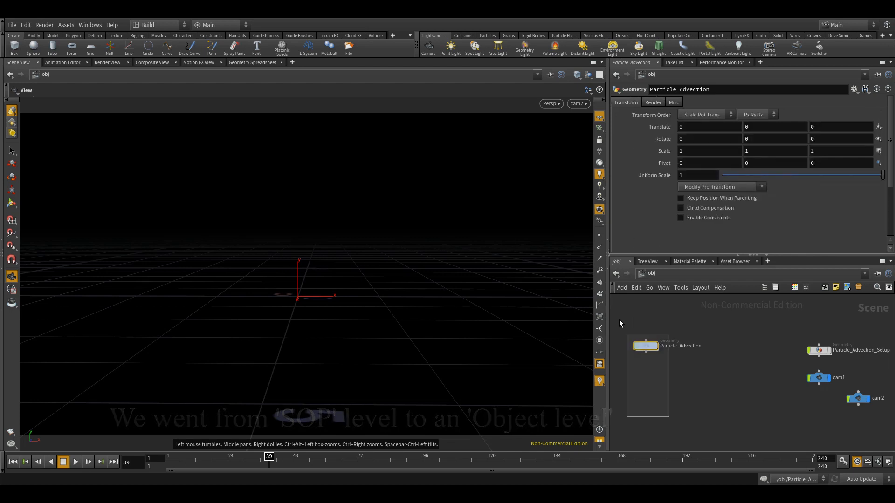
left_click(653, 102)
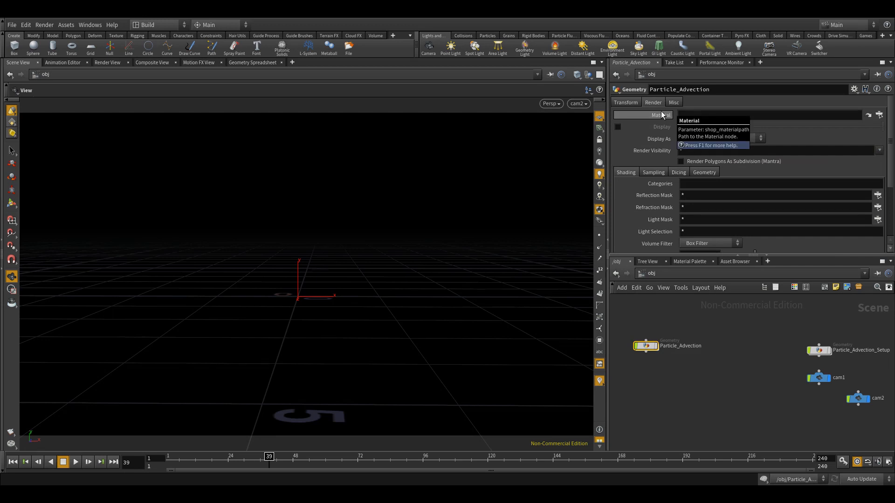
left_click(879, 114)
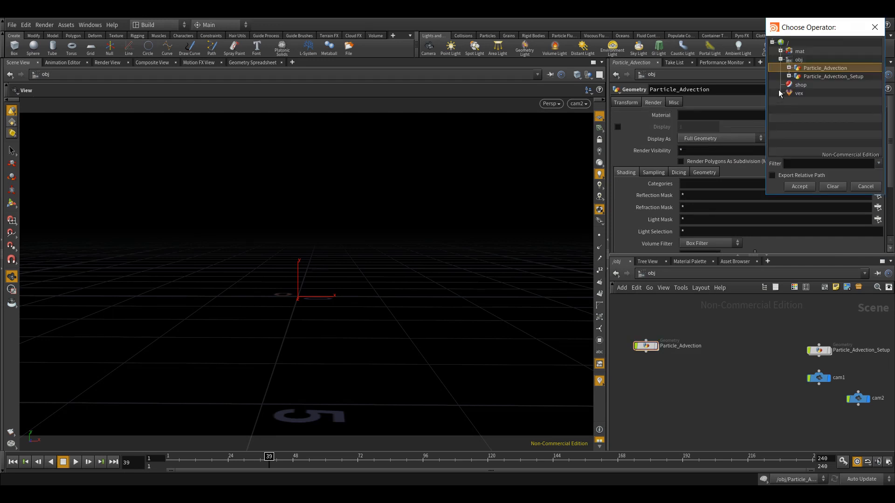
left_click(780, 50)
left_click(811, 60)
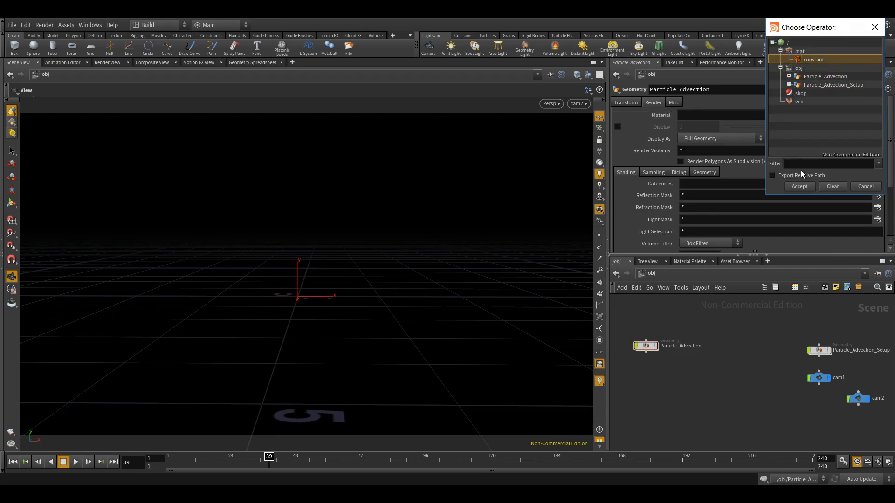
left_click(800, 186)
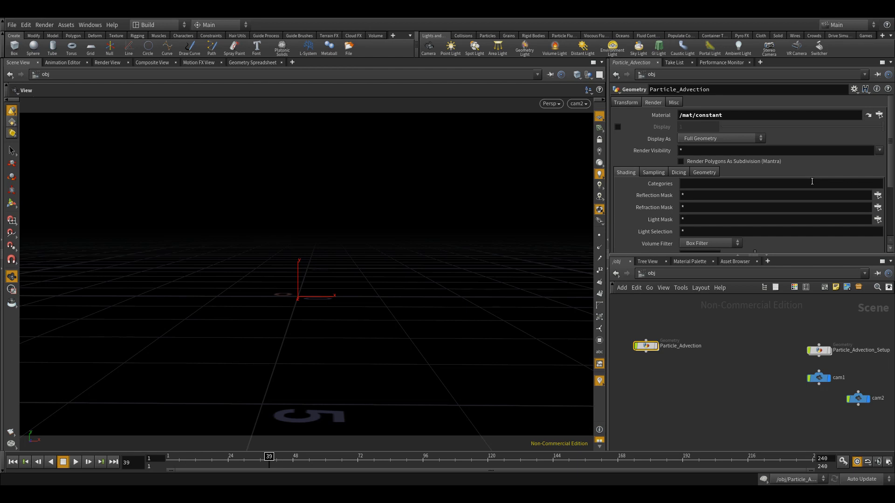
Go back inside Particle_Advection, set the Render View camera to cam2 and start a render
double_click(645, 345)
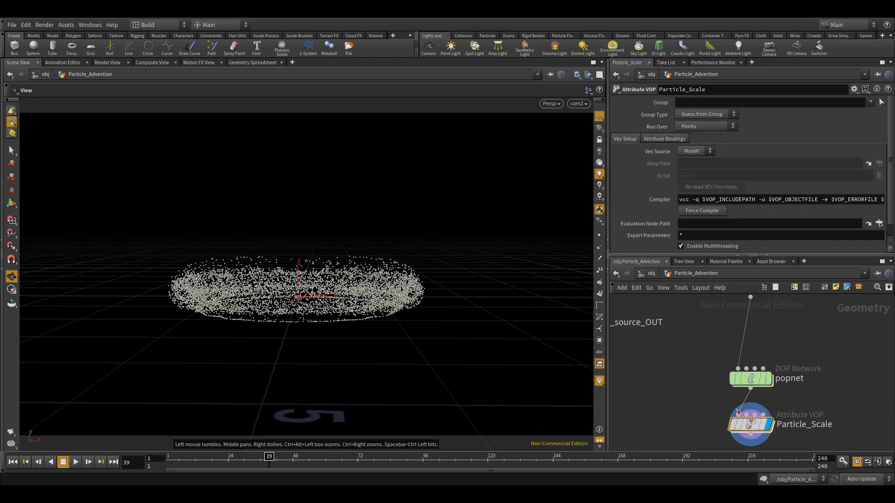
left_click(107, 63)
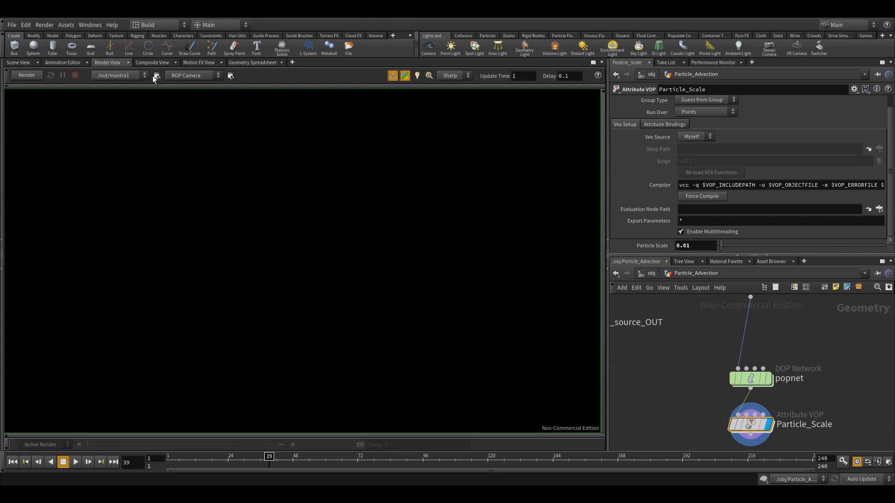
left_click(186, 76)
left_click(181, 109)
left_click(28, 74)
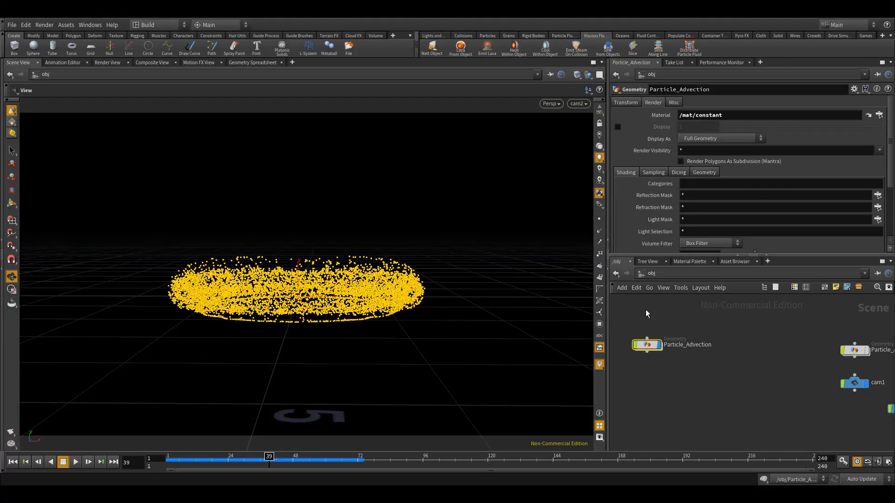
At the object level, make sure the Particle_Advection object's display is on and return to the Render View
left_click(659, 345)
left_click(660, 345)
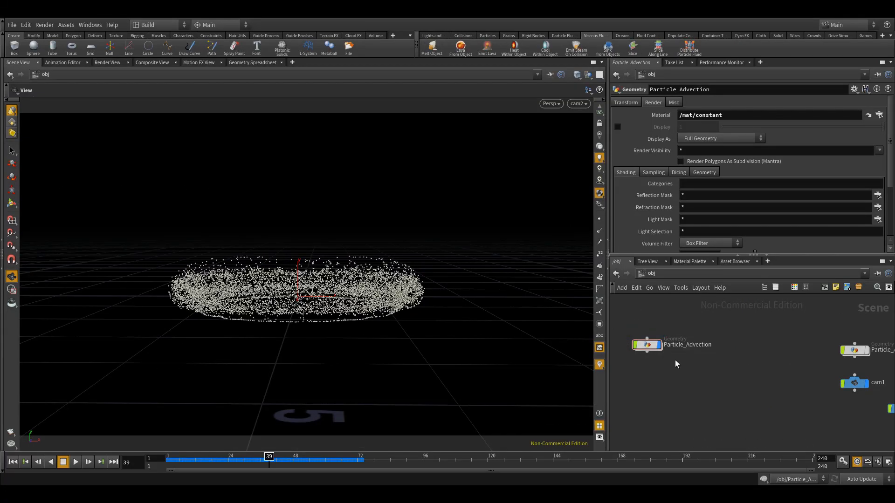
left_click(104, 63)
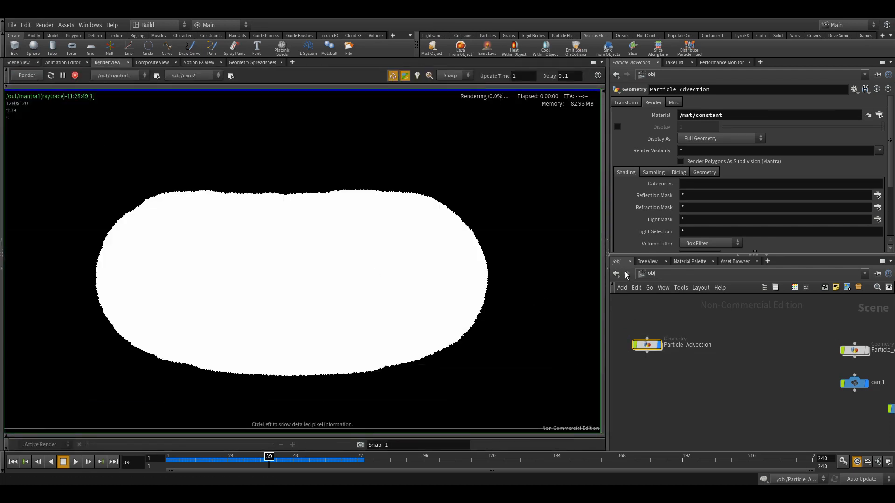
Inside Particle_Advection, try a Particle Scale of 0.05 on the Particle_Scale node and settle on 0.001
left_click(653, 274)
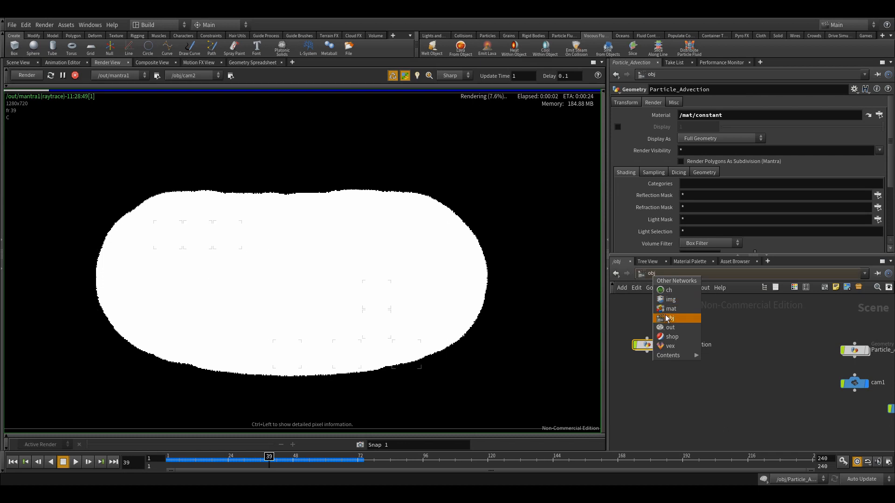
left_click(664, 315)
double_click(654, 343)
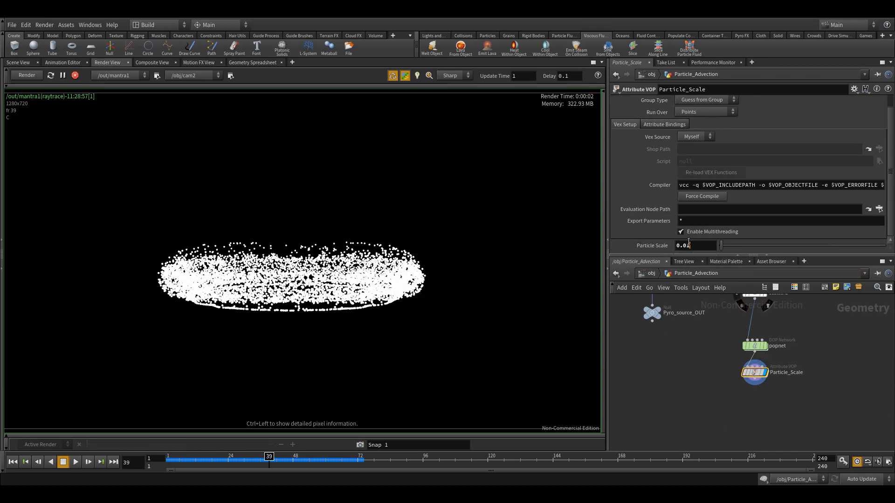
key("Return")
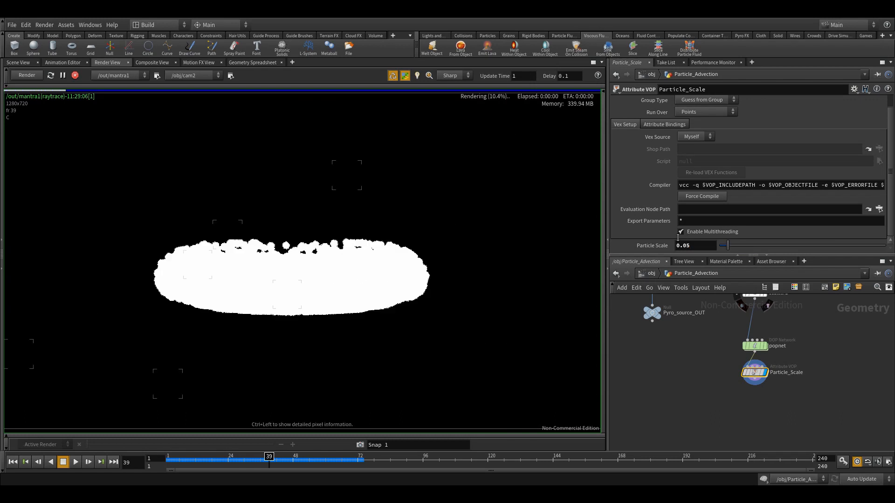
key("BackSpace")
type("01")
key("Return")
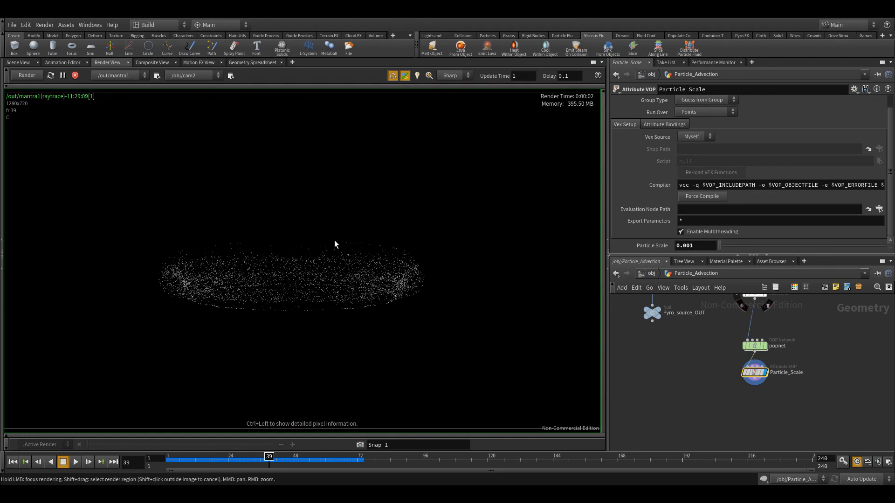
Add a second Attribute VOP directly below Particle_Scale and wire it to that node's output
scroll(745, 401, "up", 3)
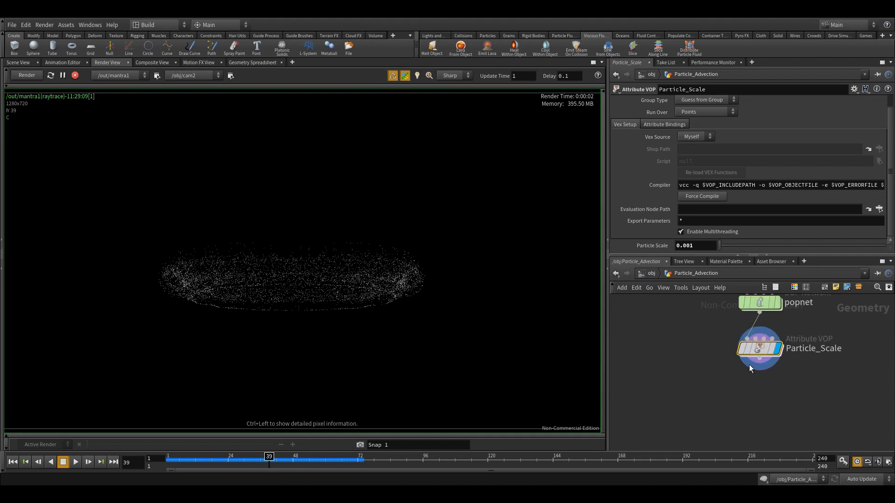
key("Tab")
type("att")
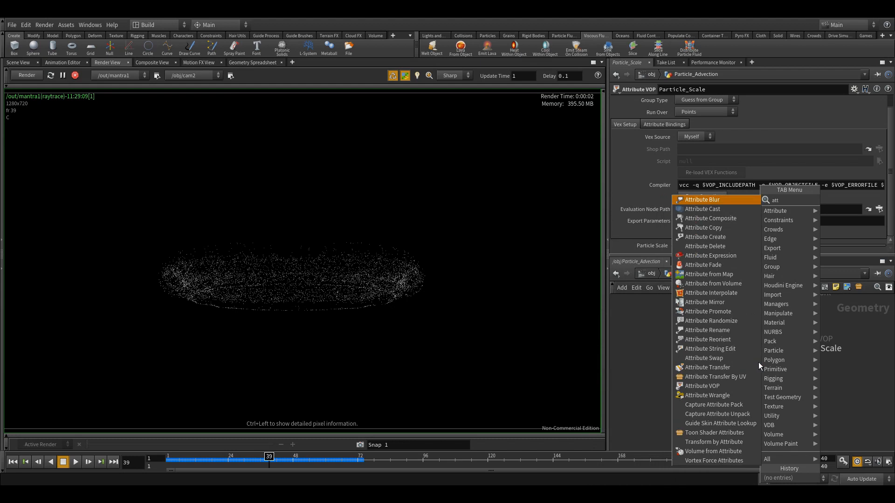
type(" v")
key("Return")
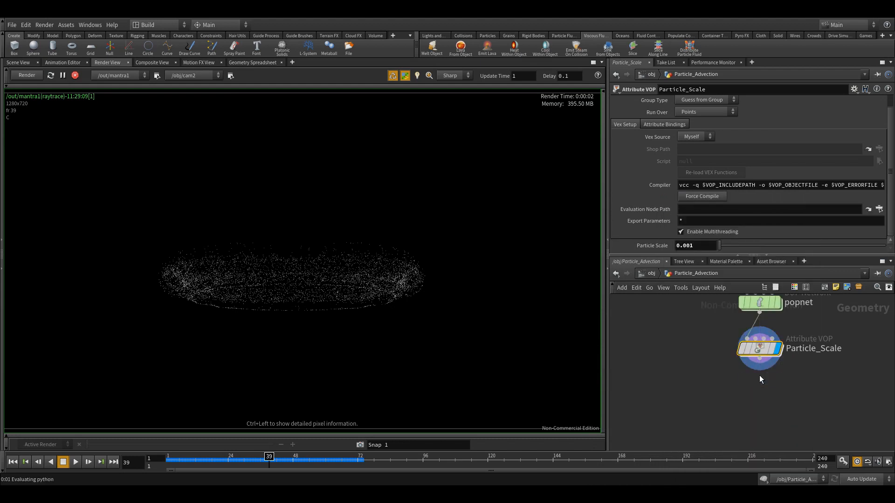
left_click(759, 375)
Stop the running render and rename the new Attribute VOP as Particle_Color
double_click(800, 383)
double_click(801, 381)
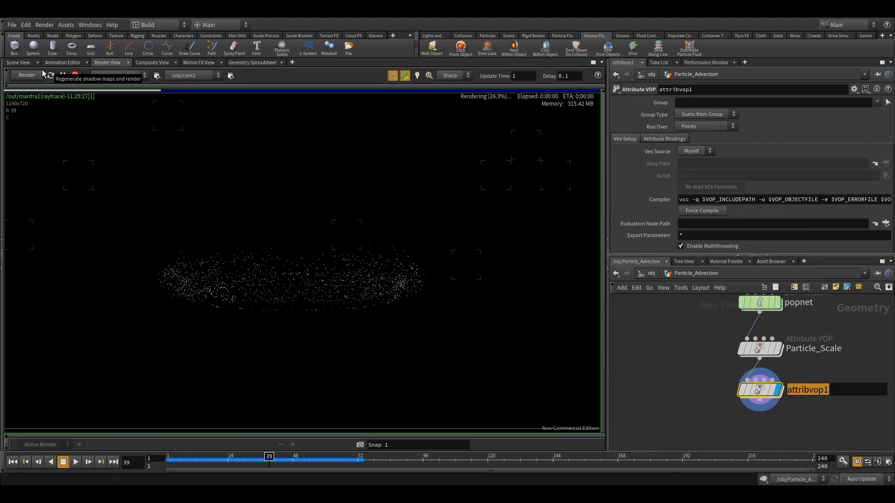
left_click(75, 75)
double_click(805, 389)
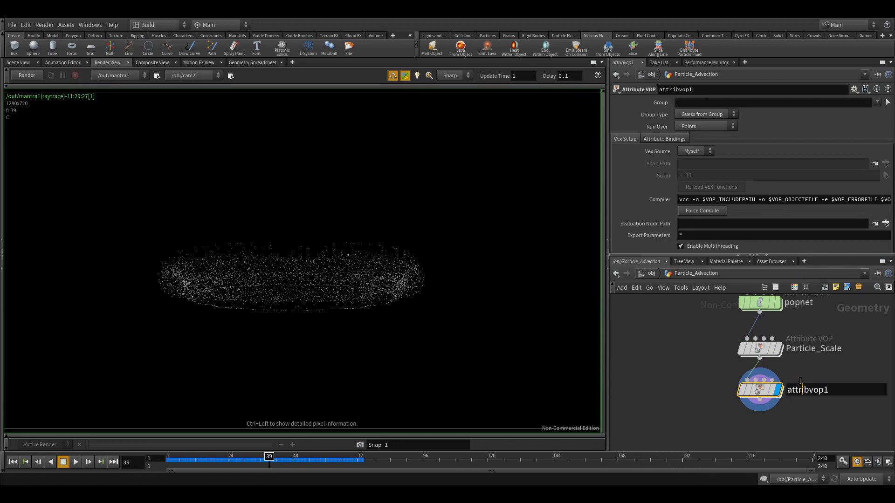
double_click(809, 387)
type("Particle_Color")
key("Return")
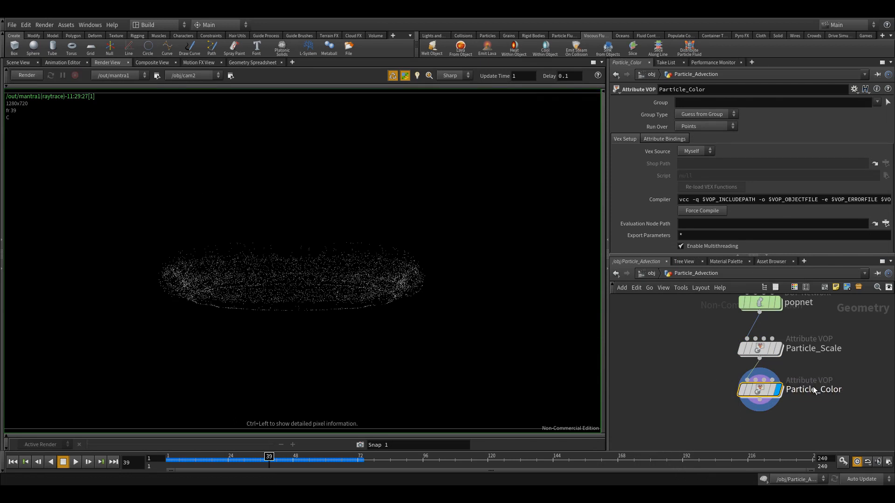
Inside Particle_Color, move the global and output nodes apart and add a Ramp Parameter node between them
key("i")
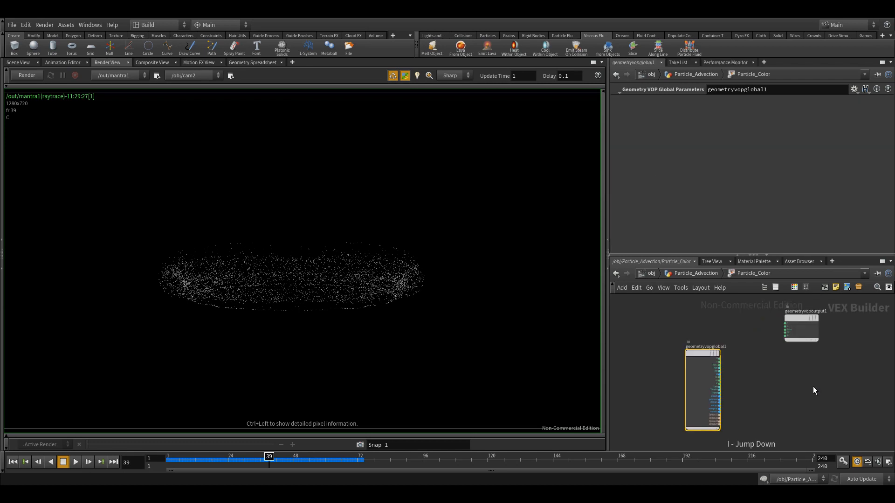
scroll(776, 339, "up", 2)
left_click_drag(670, 358, 614, 304)
left_click_drag(808, 328, 850, 333)
key("Tab")
mouse_move(739, 341)
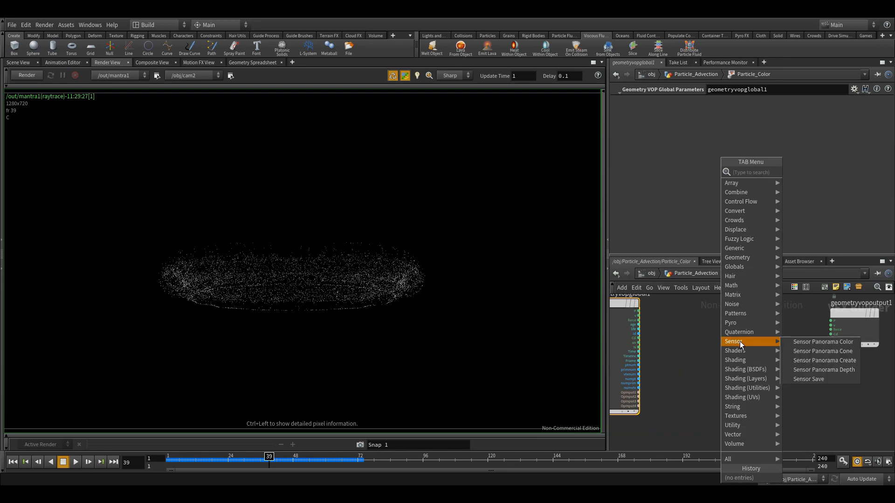
type("ramp")
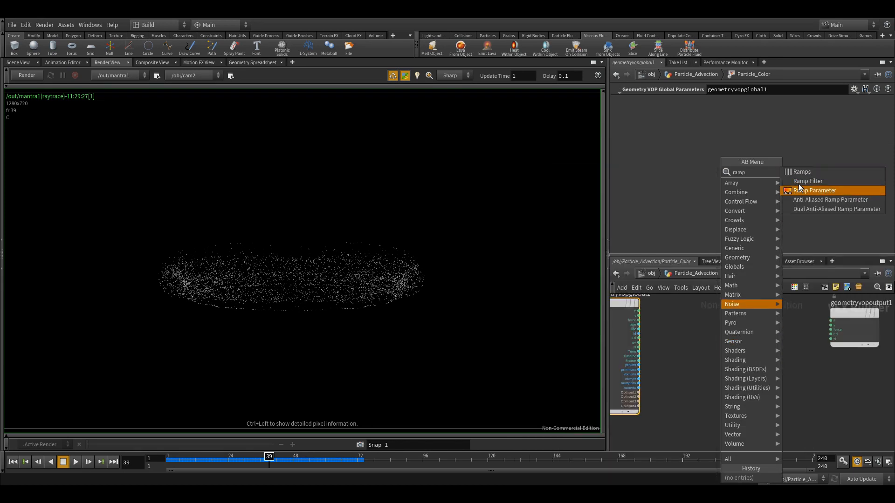
left_click(798, 185)
left_click(747, 329)
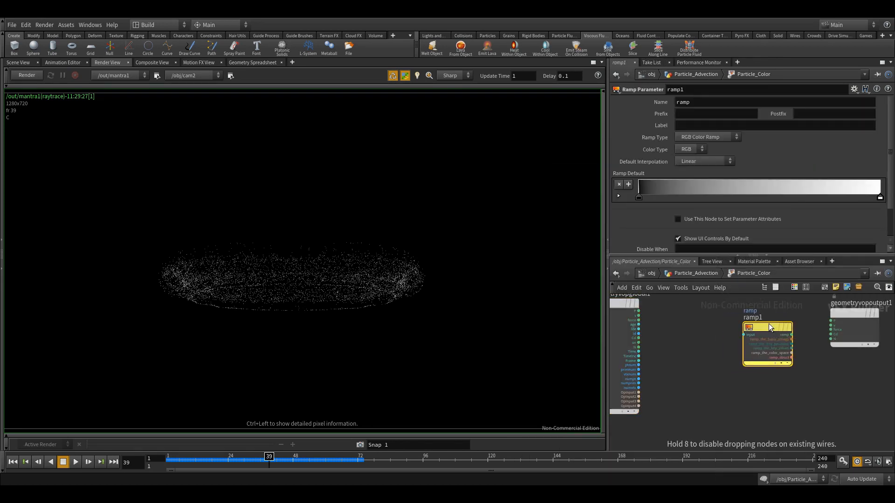
Add a Divide node between the geometry global parameters and the ramp node
scroll(681, 325, "up", 2)
middle_click_drag(689, 345, 709, 351)
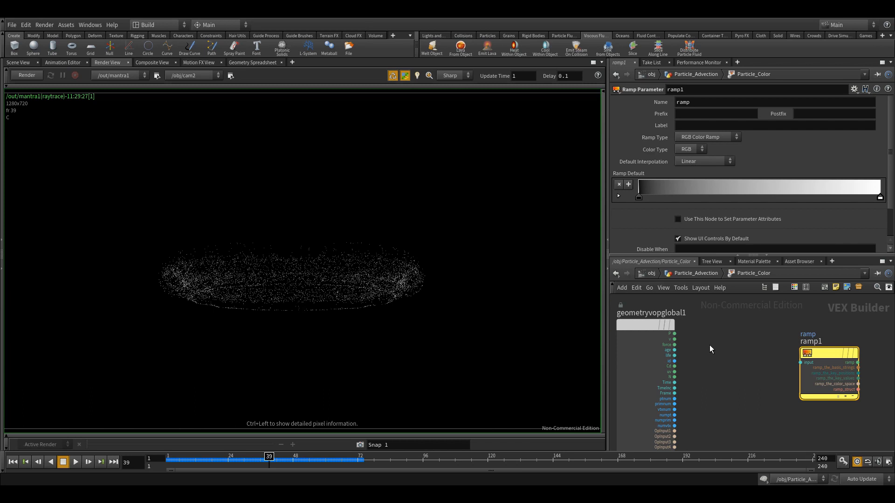
key("Tab")
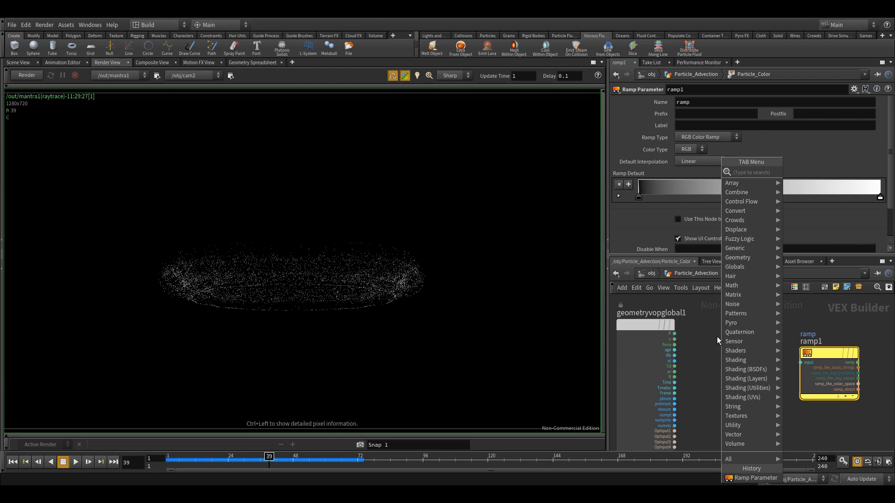
type("div")
key("Return")
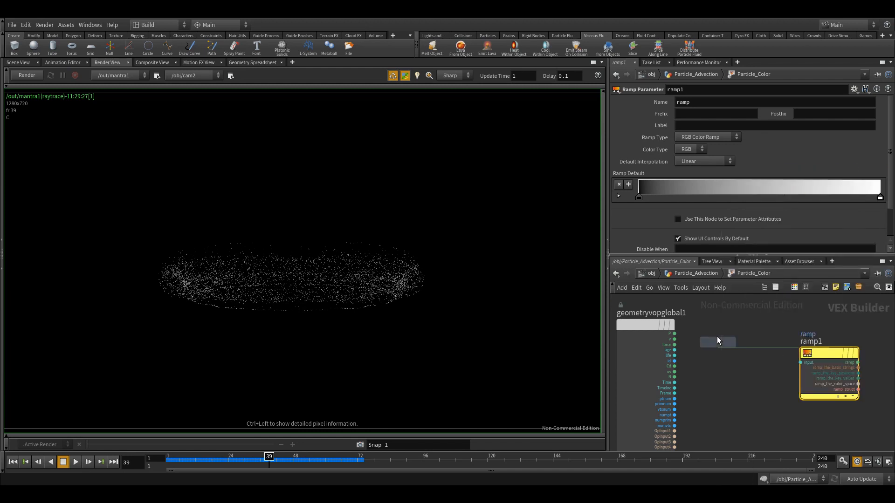
left_click(740, 355)
scroll(718, 348, "up", 2)
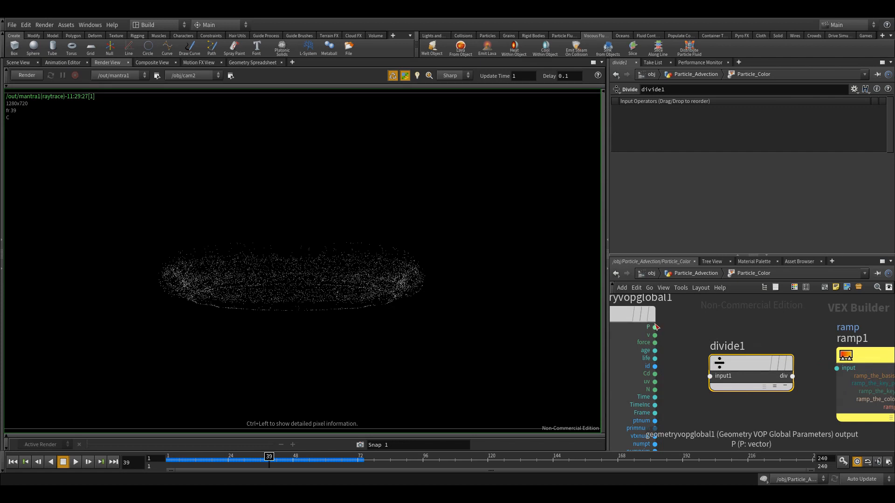
Wire the global P and v outputs into the first and second inputs of the Divide node
left_click(655, 327)
left_click(709, 376)
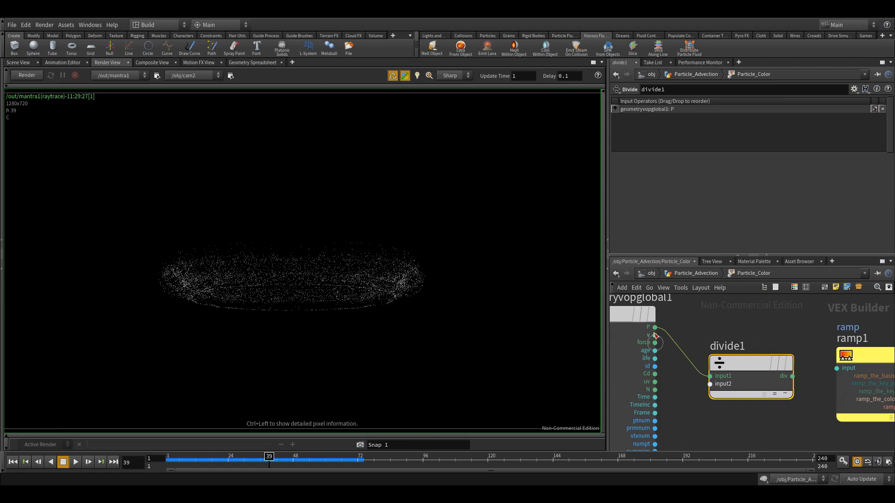
left_click(655, 335)
left_click(709, 384)
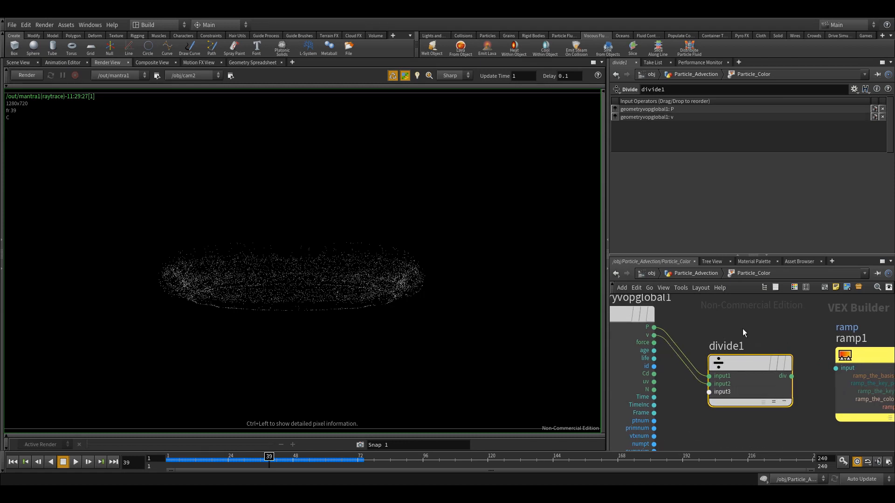
Connect the Divide result to the ramp node's input and the ramp output to Cd on the geometry output node
middle_click_drag(770, 329, 703, 335)
left_click(725, 382)
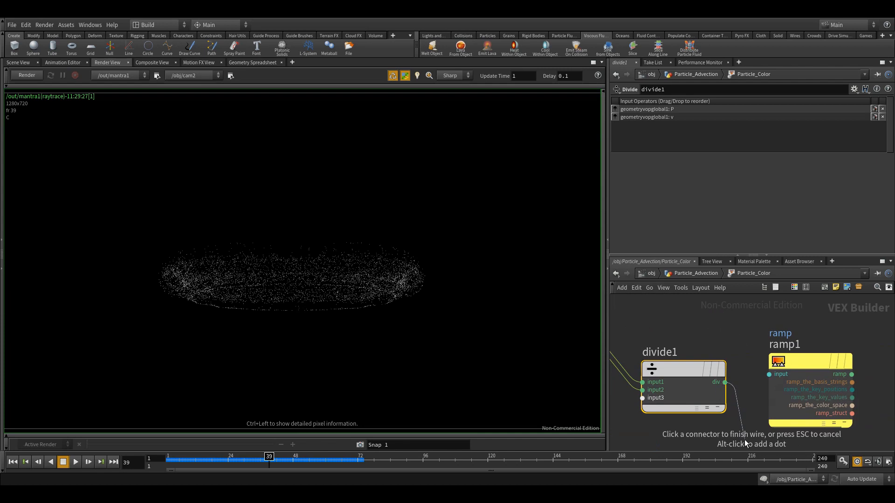
left_click(767, 374)
left_click(798, 362)
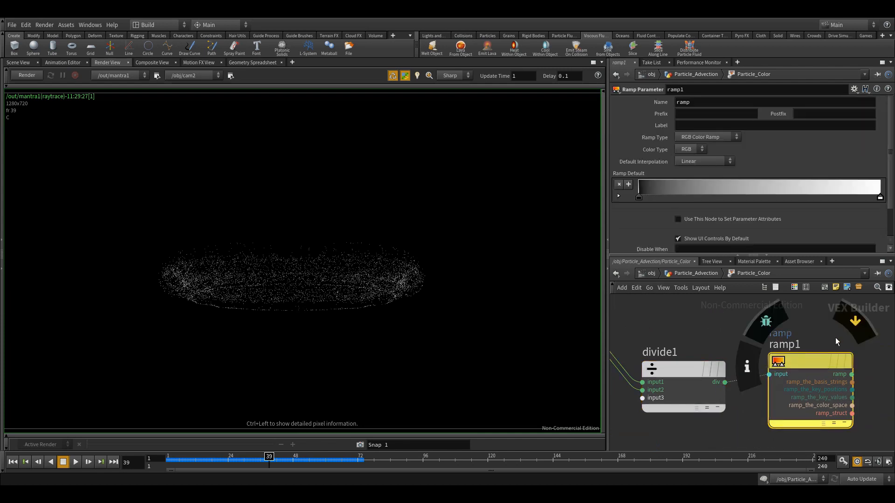
scroll(817, 337, "down", 3)
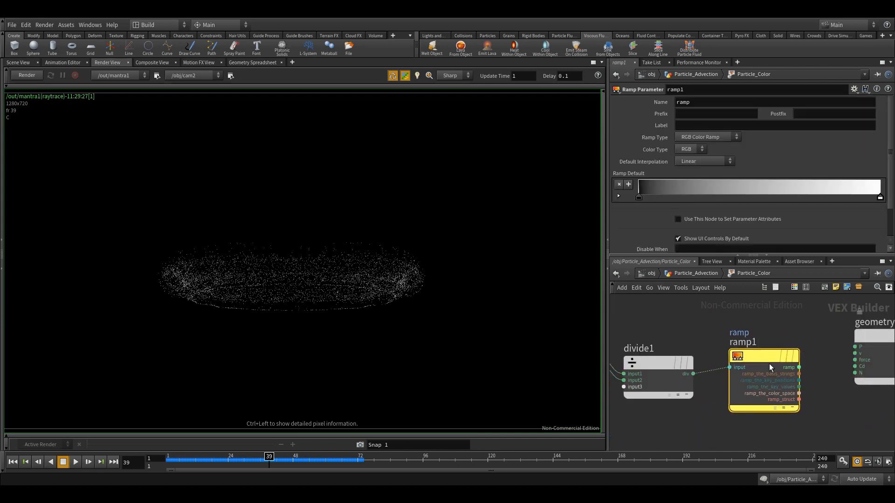
left_click(789, 368)
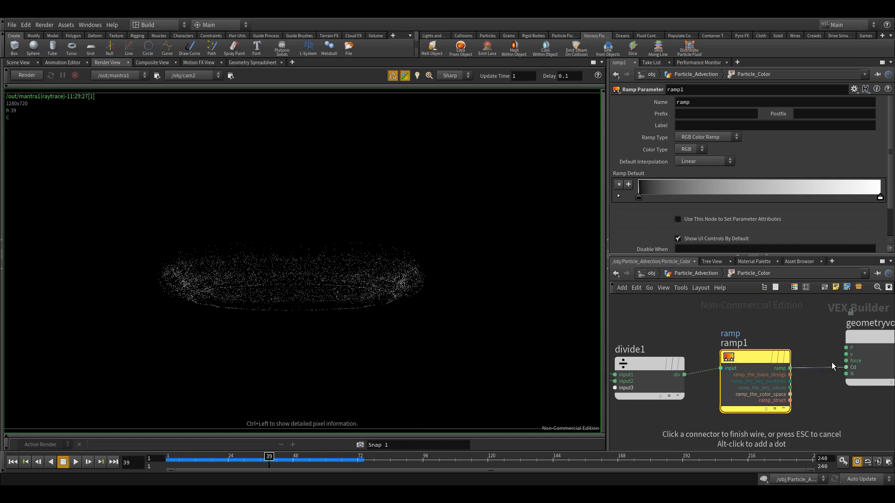
left_click(846, 367)
middle_click_drag(614, 299, 661, 297)
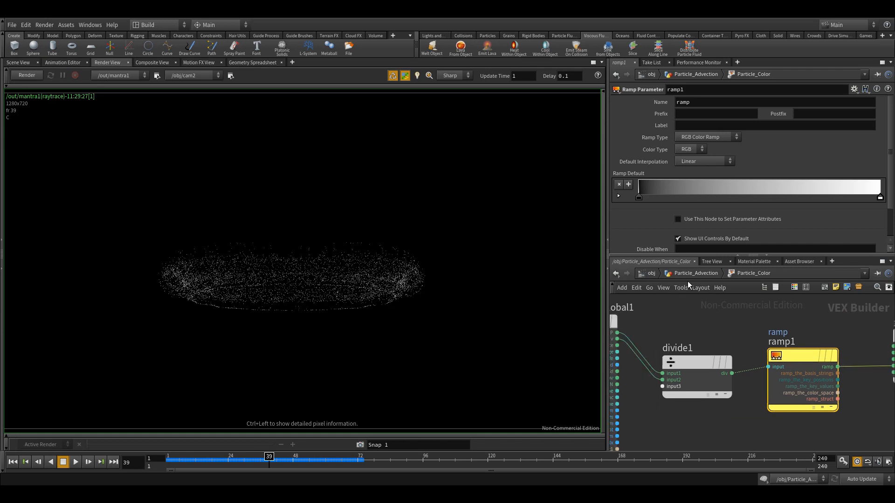
Return to the Particle_Advection network, start a render, and set Particle_Color's end ramp point to blue (0, 0.45, 0.9)
left_click(697, 273)
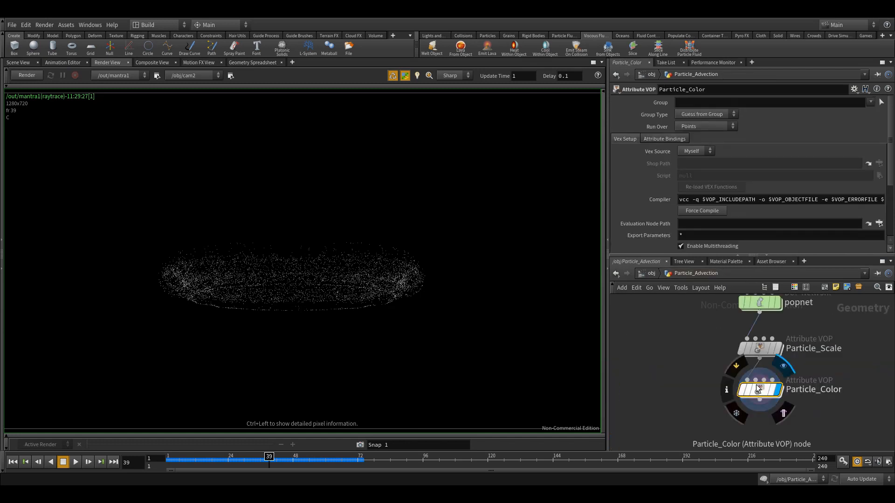
left_click(24, 75)
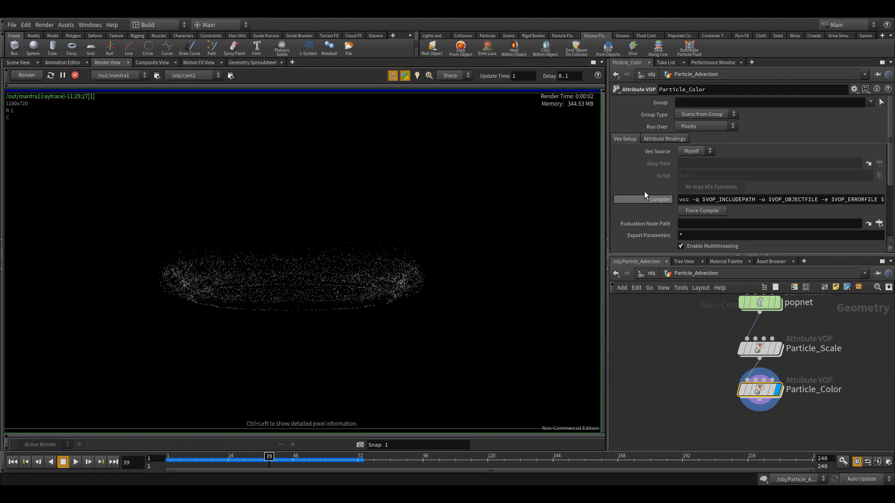
scroll(644, 191, "down", 3)
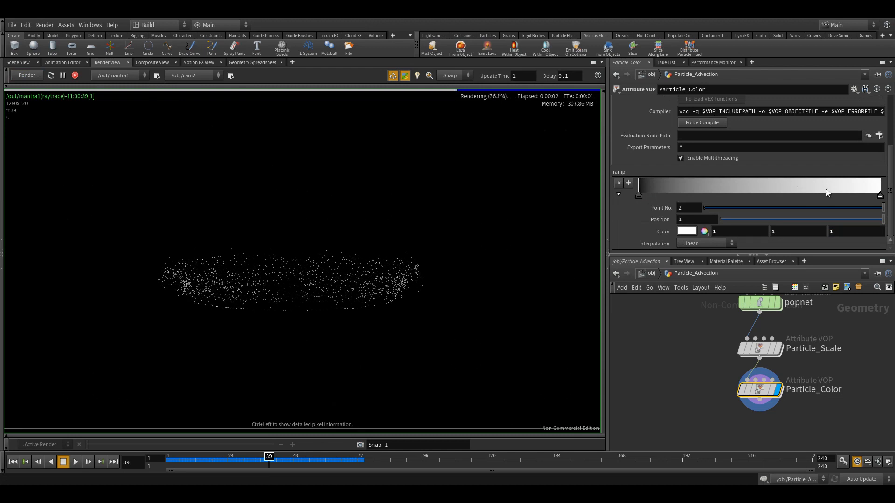
double_click(879, 196)
left_click(793, 127)
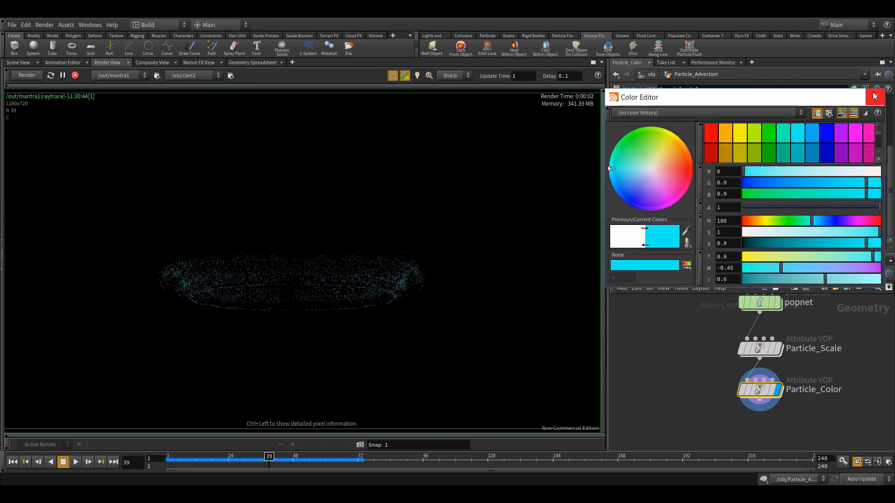
left_click(812, 133)
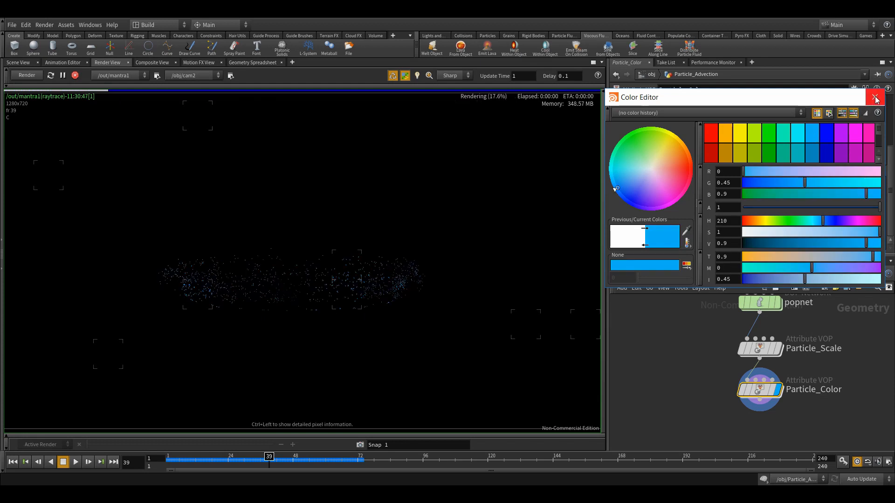
left_click(874, 96)
Set the ramp's start point to magenta (0.9, 0, 0.9)
double_click(638, 194)
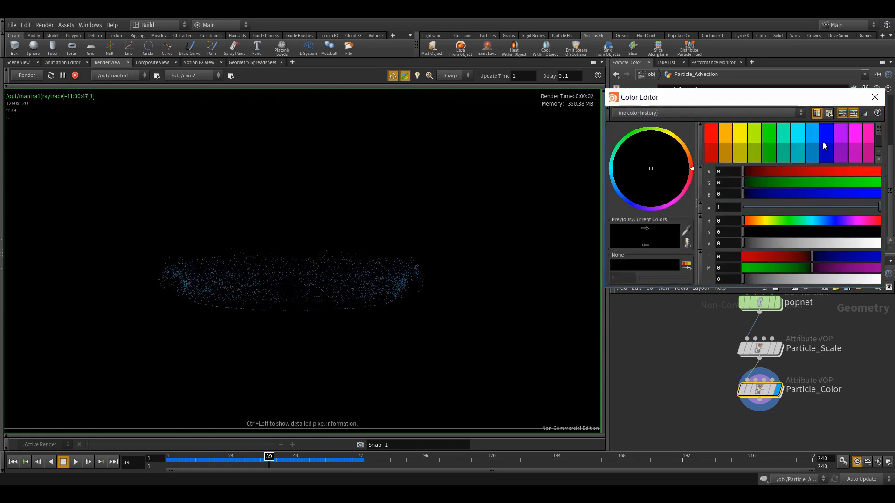
left_click(856, 133)
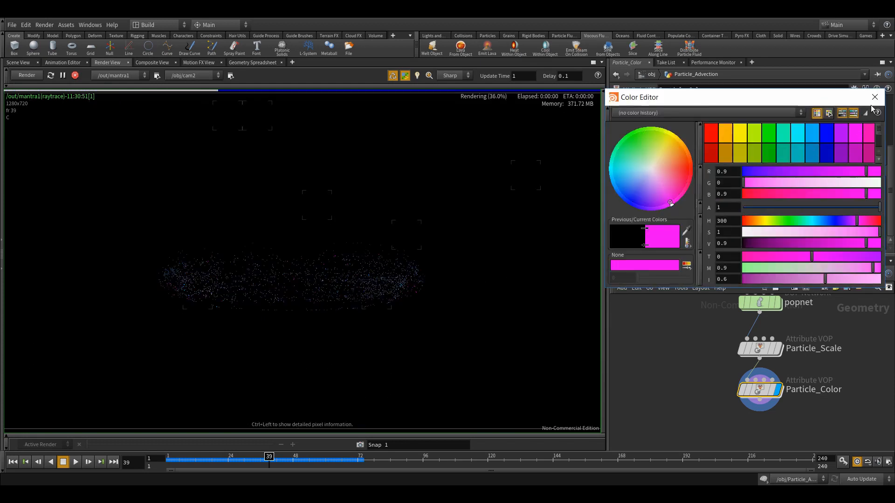
left_click(874, 97)
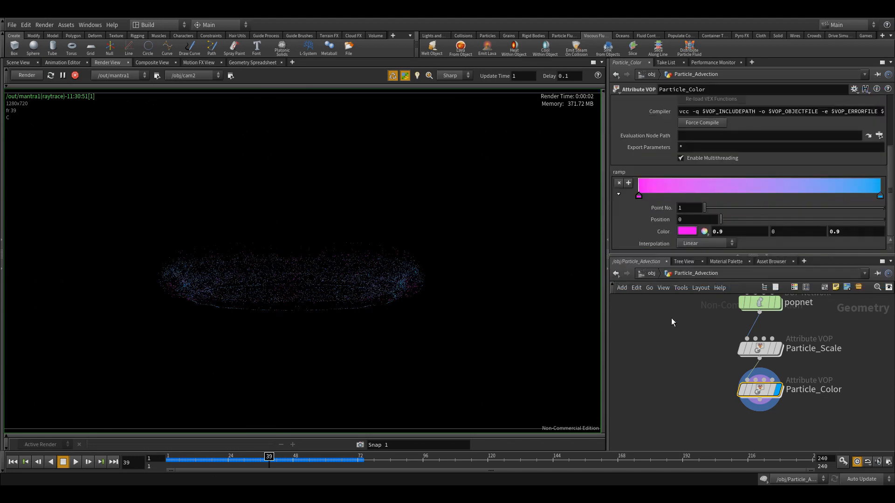
Set the Particle Scale parameter on the Particle_Scale node to 0.005
left_click(743, 348)
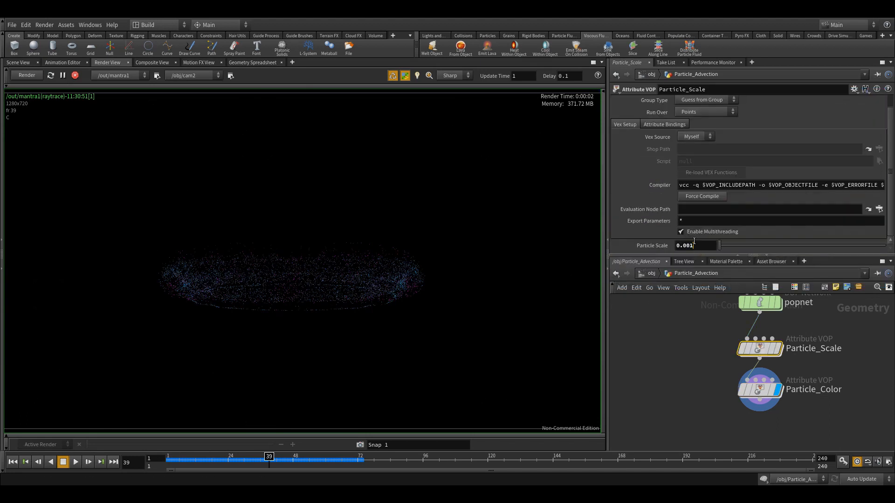
key("BackSpace")
type("5")
key("Return")
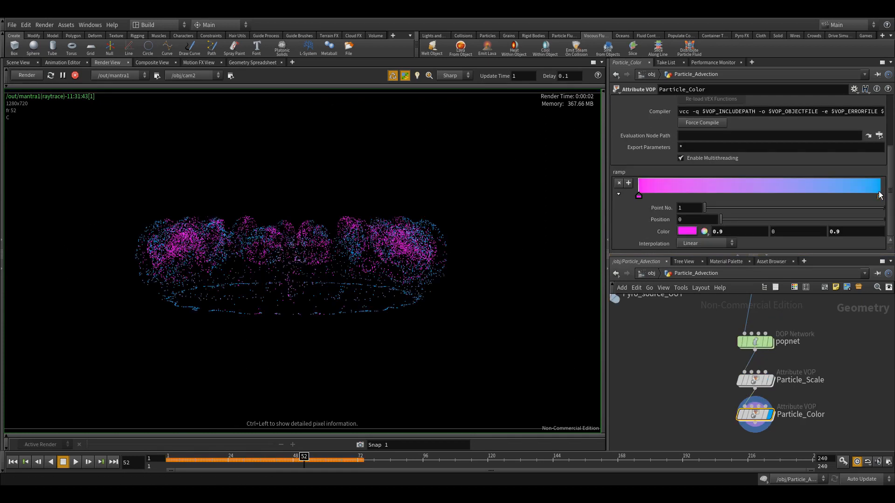
Try cyan and pure blue on Particle_Color's end ramp point, settling on the blue 0, 0.369, 0.9
double_click(879, 195)
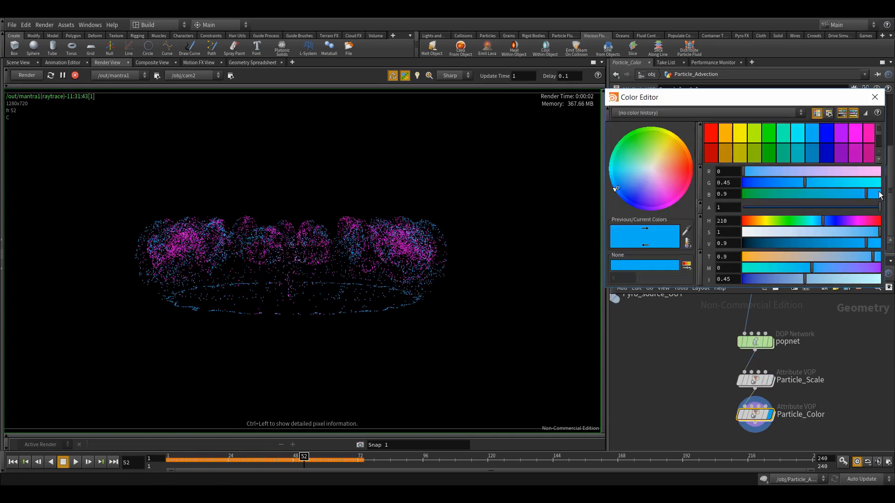
left_click(798, 133)
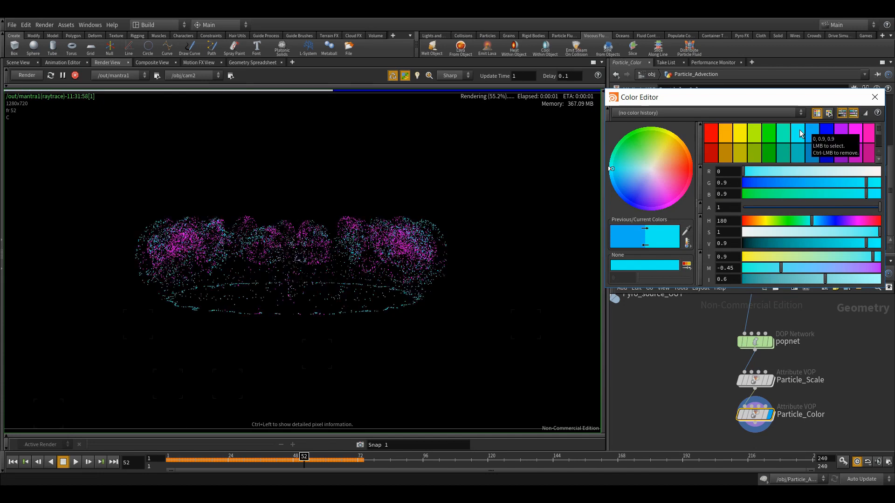
left_click(826, 133)
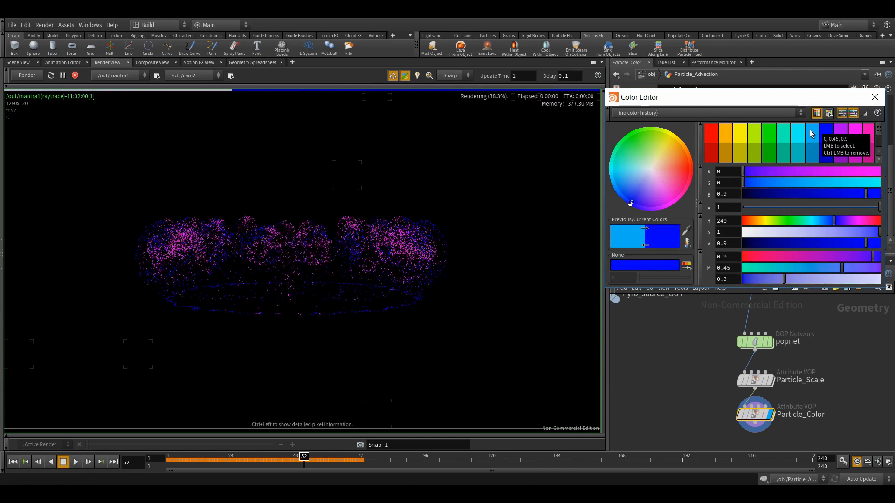
left_click(810, 129)
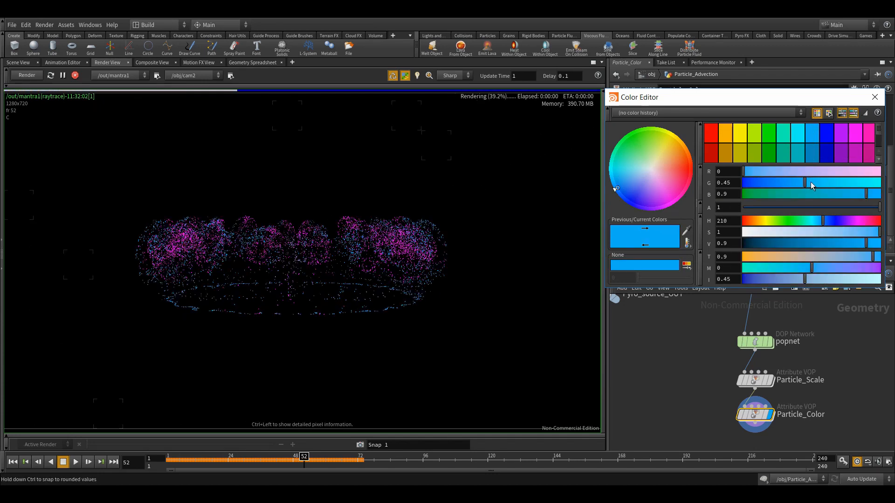
left_click_drag(805, 182, 826, 182)
left_click(794, 181)
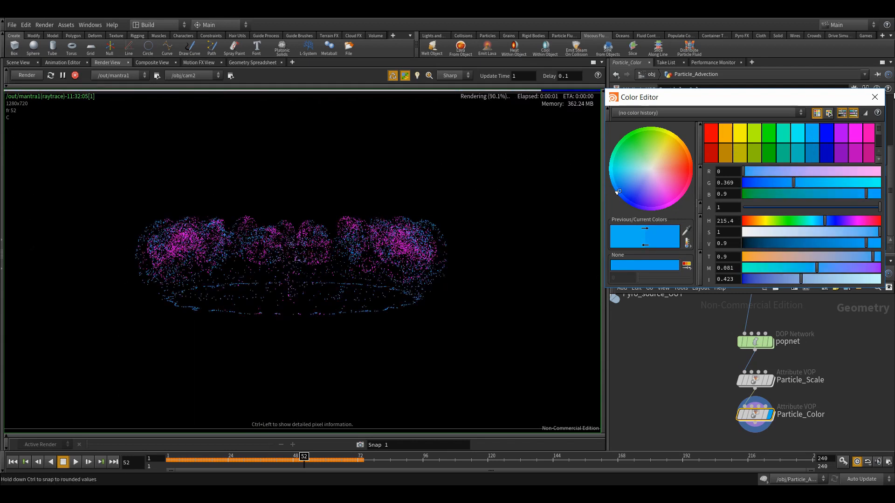
left_click(874, 97)
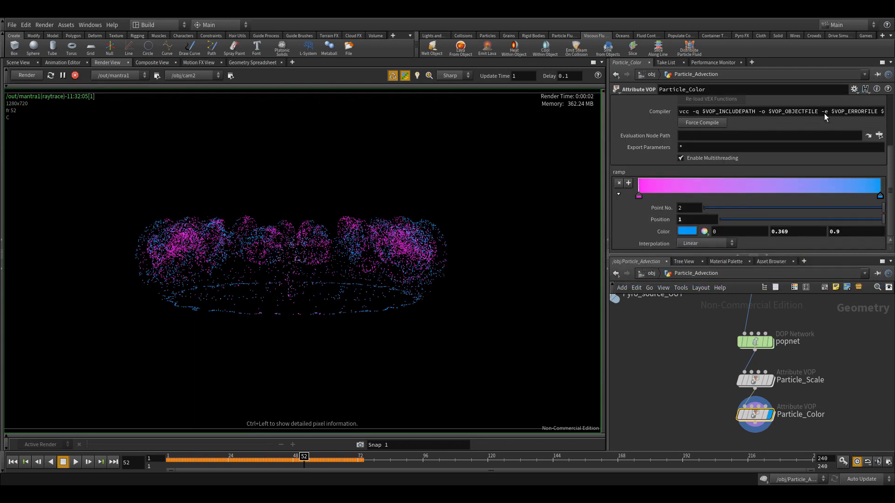
Recolor the ramp's start point red with an R value of 0.768
double_click(637, 195)
left_click(708, 134)
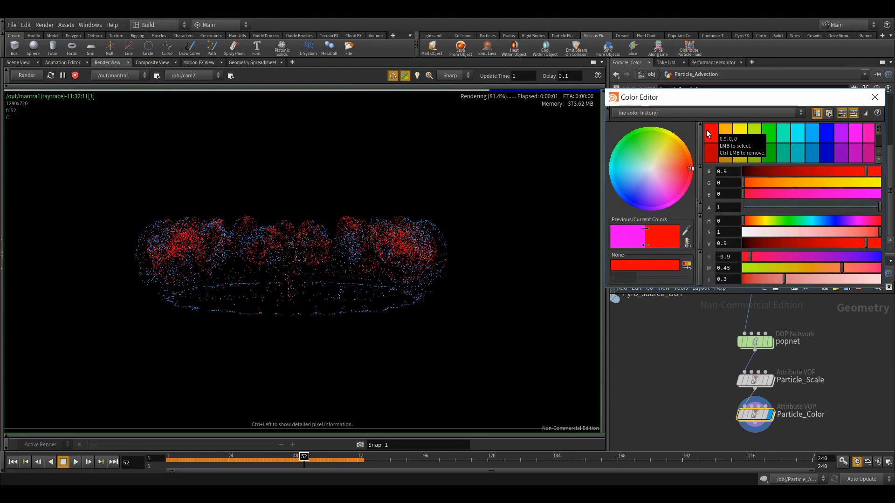
left_click(847, 176)
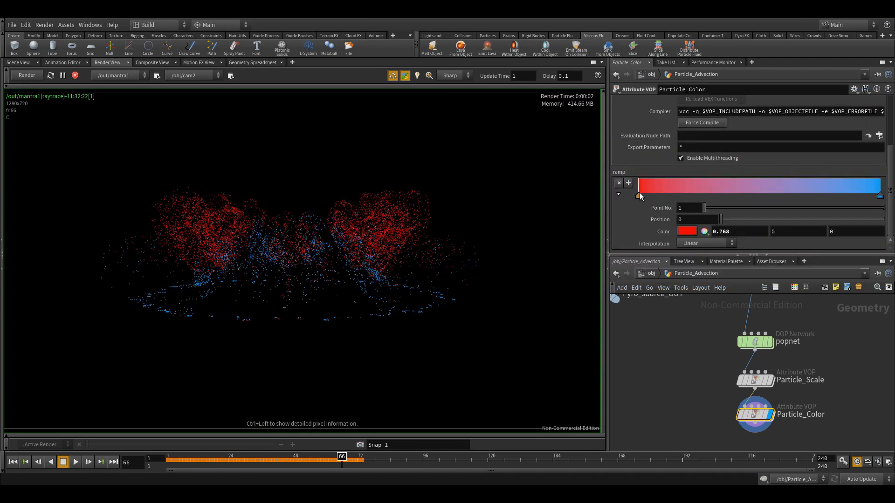
Swap the two ramp points so blue sits at position 0 and red at position 1
left_click_drag(638, 196, 819, 195)
left_click_drag(880, 196, 600, 195)
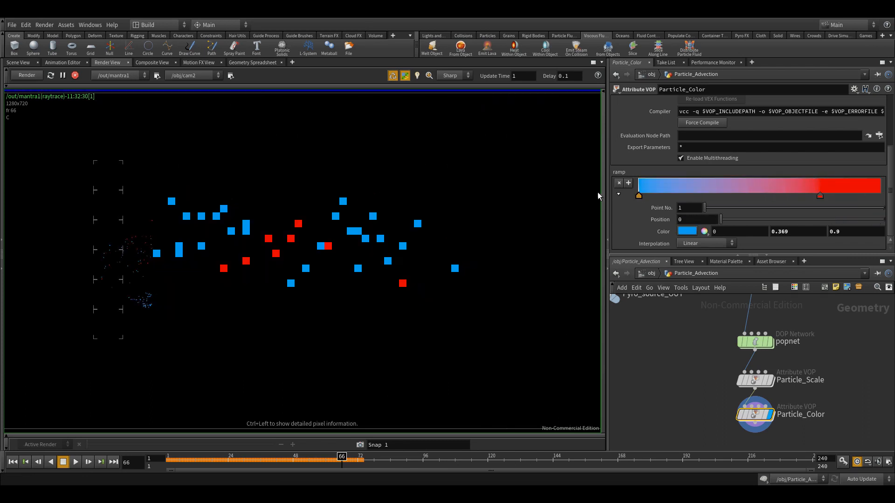
left_click_drag(820, 196, 888, 197)
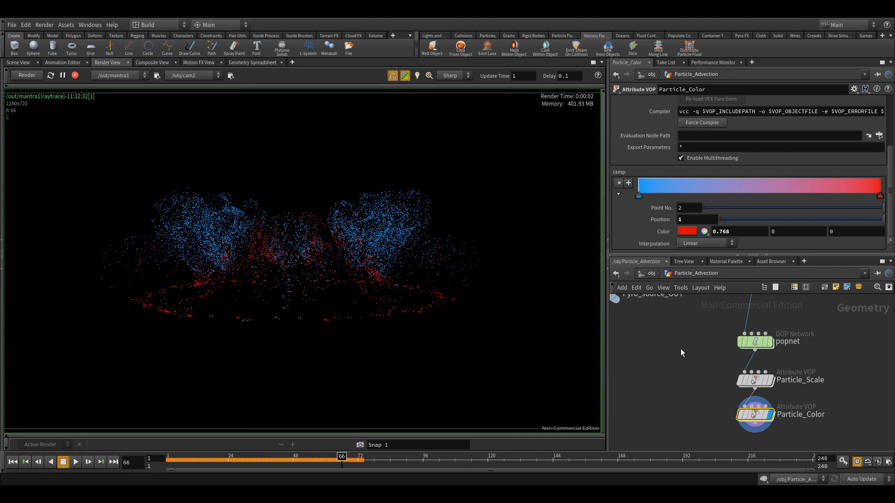
Set Particle_Scale's Particle Scale to 0.004 and preview the particle animation in the scene view
left_click(754, 380)
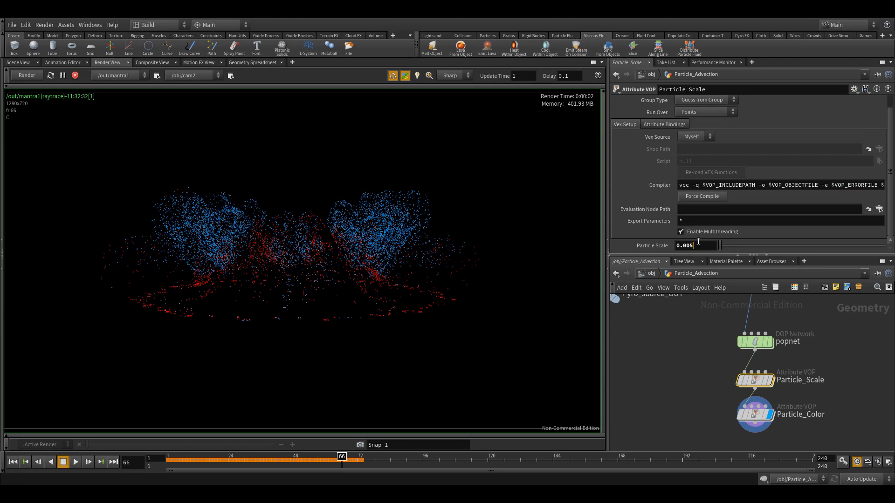
key("Return")
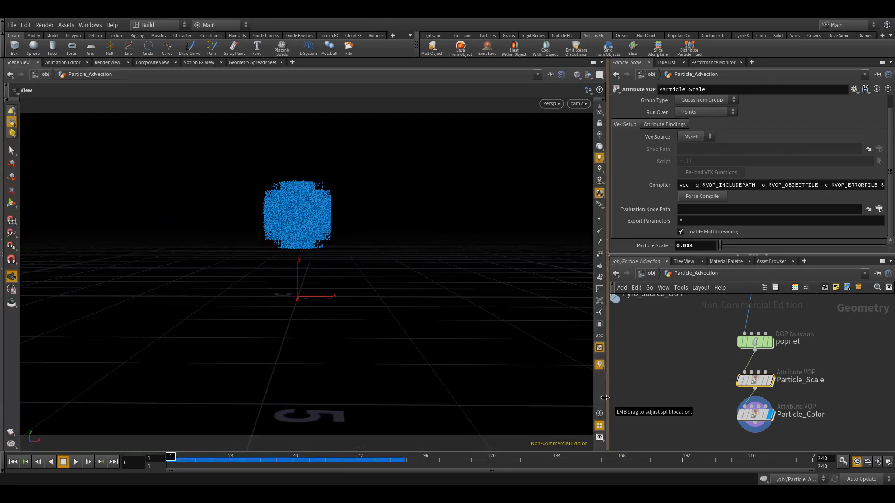
key("Up")
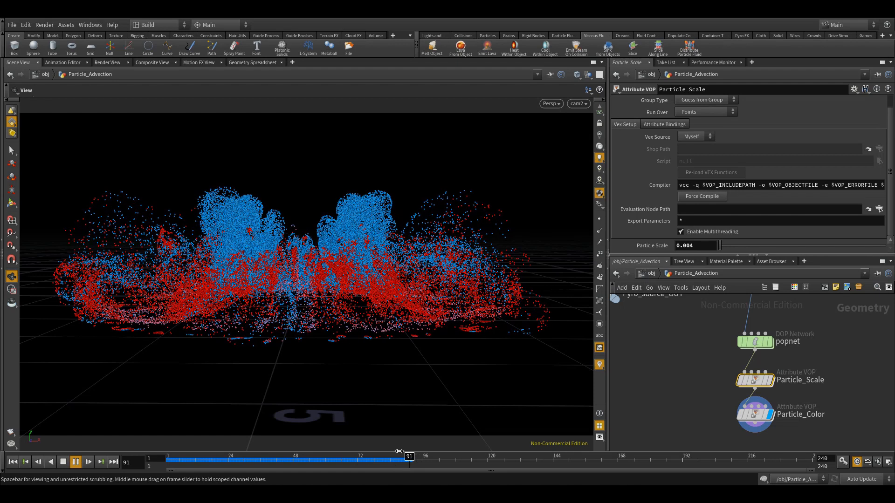
left_click_drag(399, 452, 116, 446)
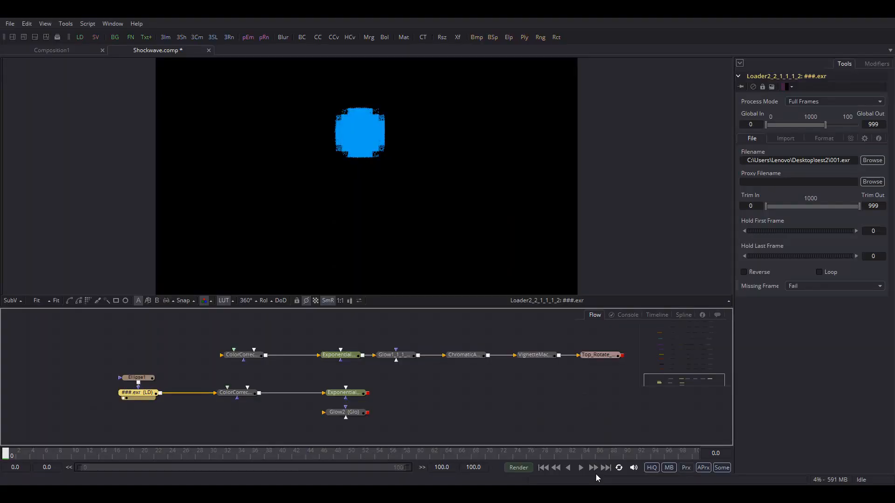
In Fusion, play the rendered EXR sequence and delete the ColorCorrector, ExponentialGlow and Glow2 nodes of the loader's branch
left_click(580, 468)
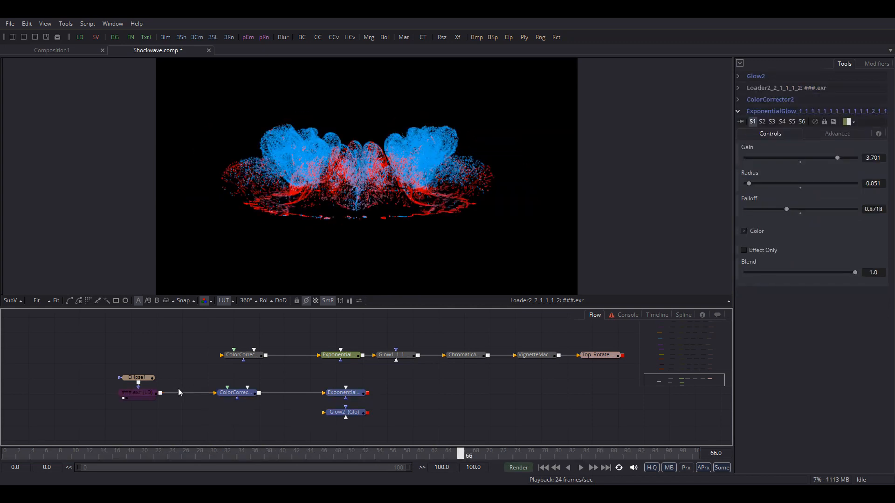
key("Delete")
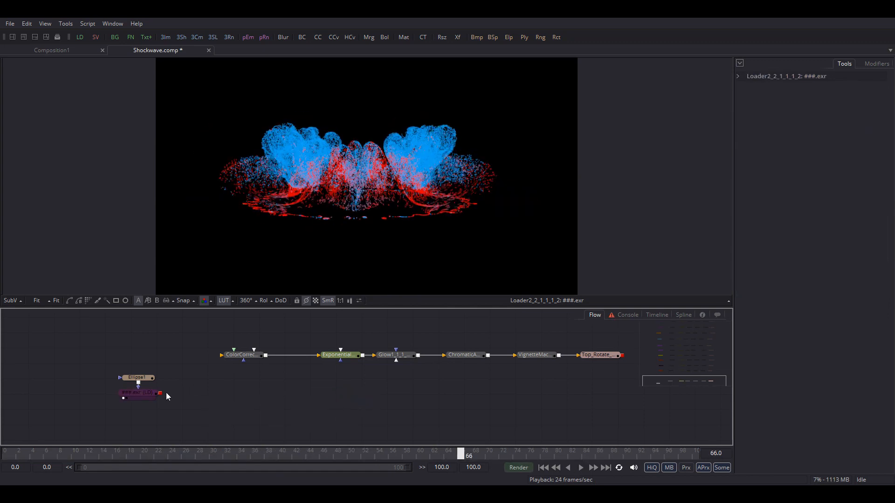
Add a Color Corrector node directly after the EXR loader
left_click(138, 394)
key("ctrl+space")
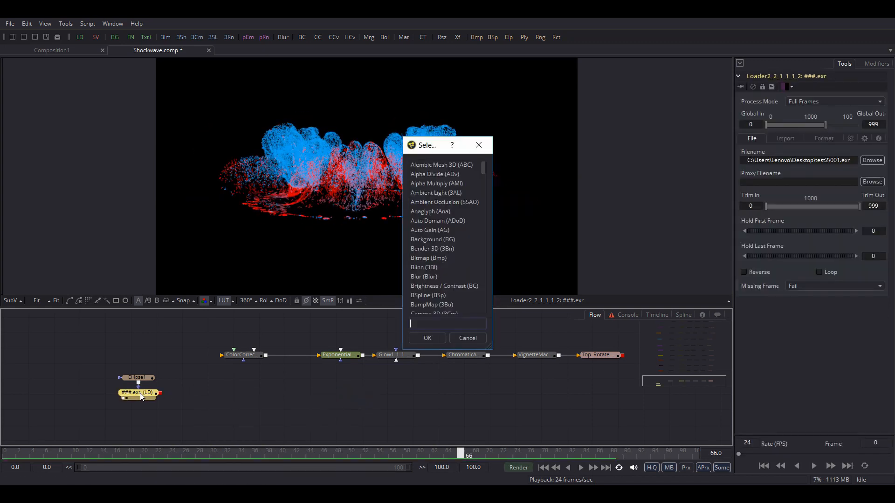
type("cc")
key("Return")
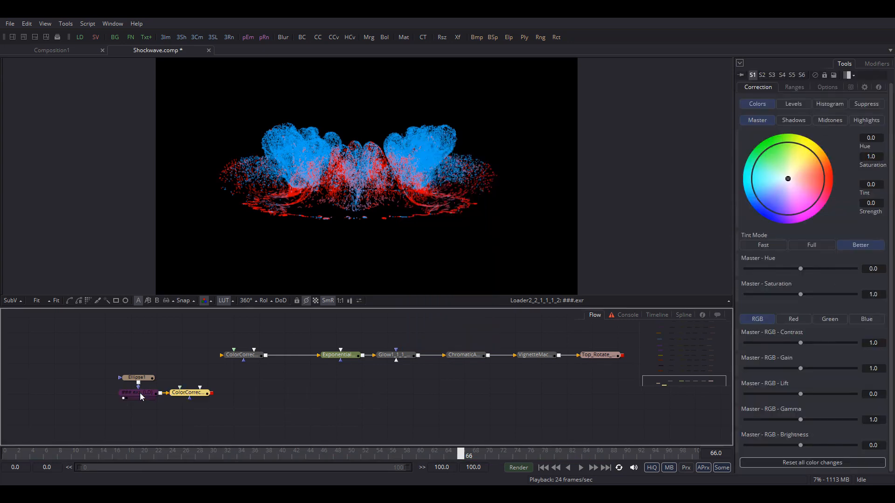
Display the new Color Corrector's result, adjust its master RGB gain, and lower its master RGB gamma to about 0.632
key("1")
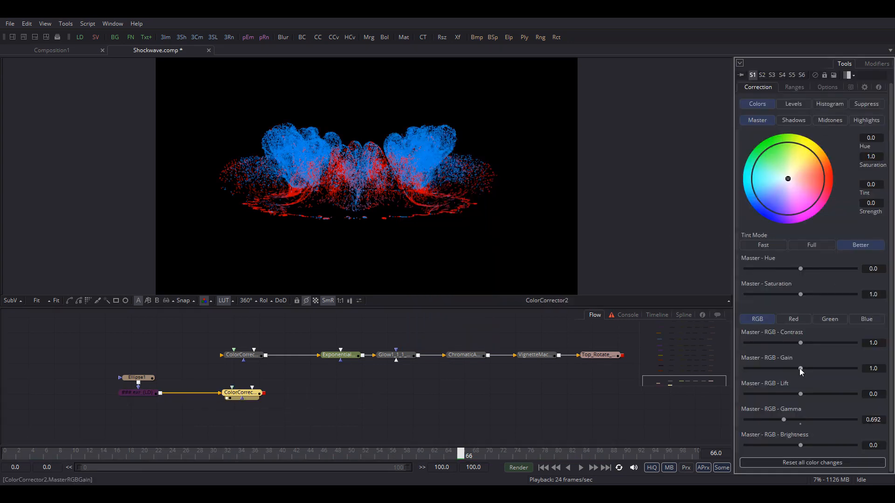
mouse_move(800, 368)
left_mouse_down()
mouse_move(817, 365)
mouse_move(810, 367)
left_mouse_up()
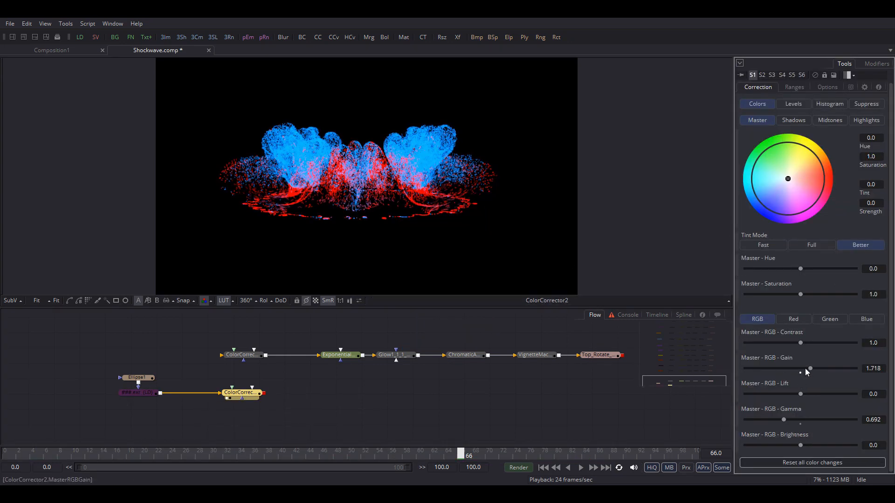
left_click_drag(809, 366, 803, 368)
left_click_drag(783, 419, 781, 419)
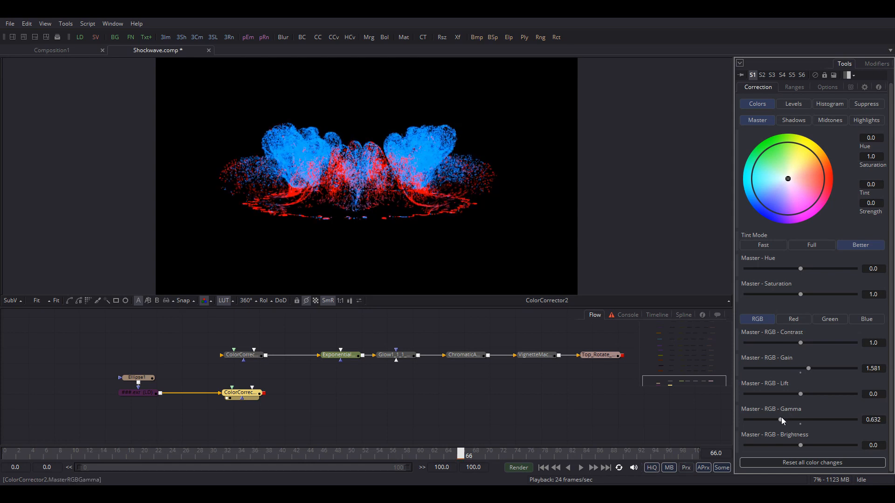
left_click_drag(802, 372, 803, 367)
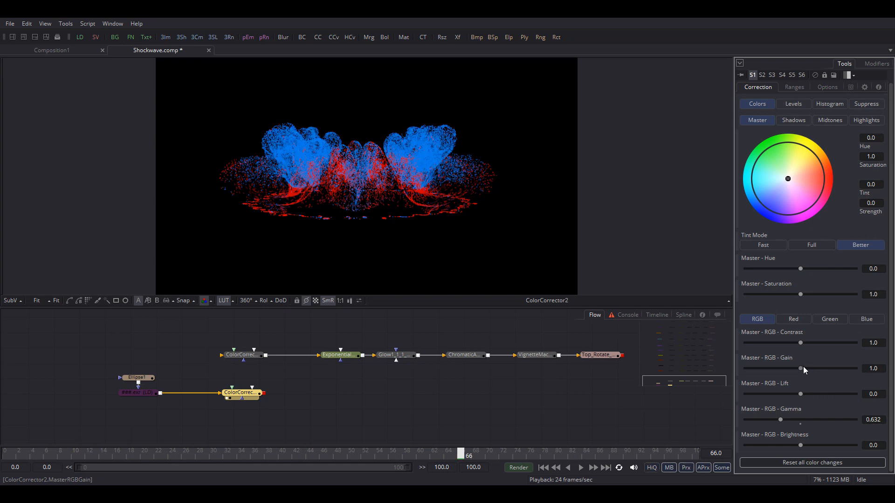
Inspect the existing chain's ExponentialGlow settings and skim the Redshift Multipass Comps With Black Magic Fusion video in the browser
left_click(337, 356)
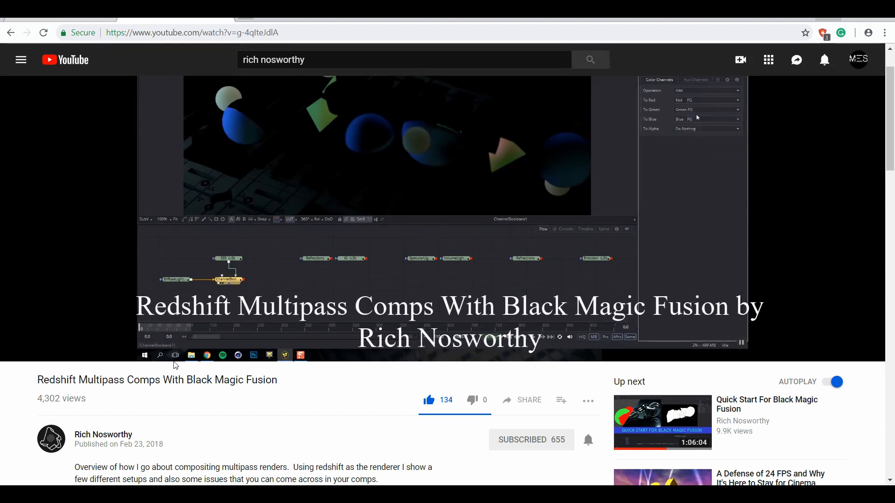
scroll(133, 424, "up", 2)
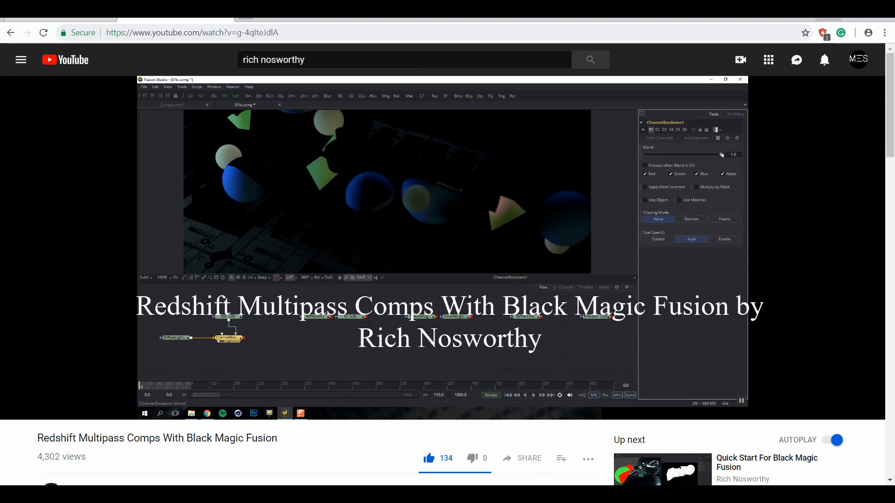
key("Right")
key("Right")
key("Right")
key("Right")
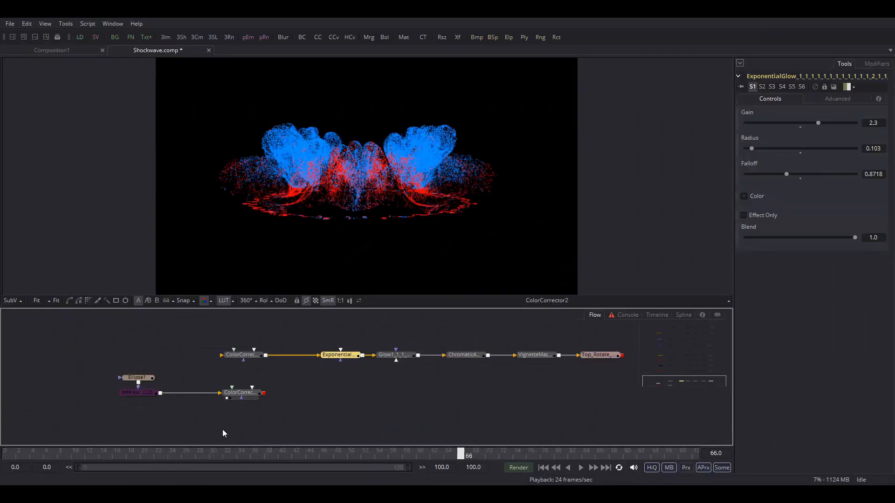
Switch to the browser, expand the Fusion compositing video's description and open its exponential glow macro link
left_click(188, 493)
scroll(303, 317, "down", 4)
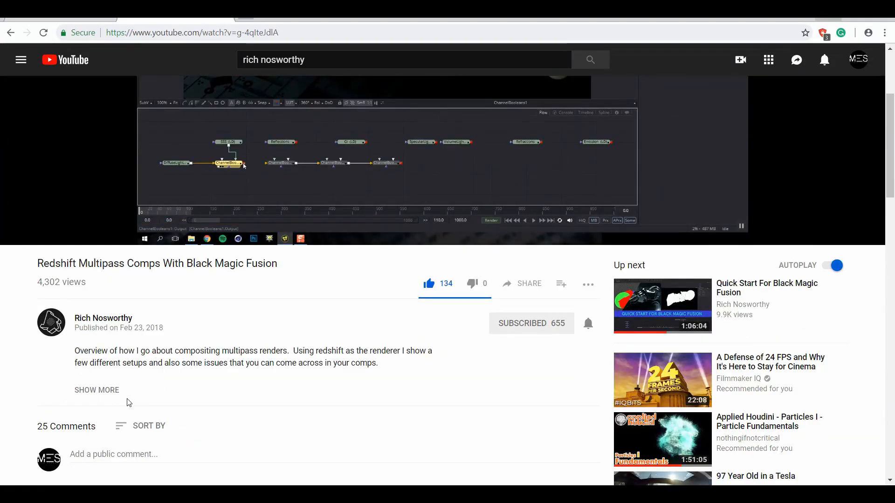
left_click(106, 392)
scroll(129, 375, "down", 1)
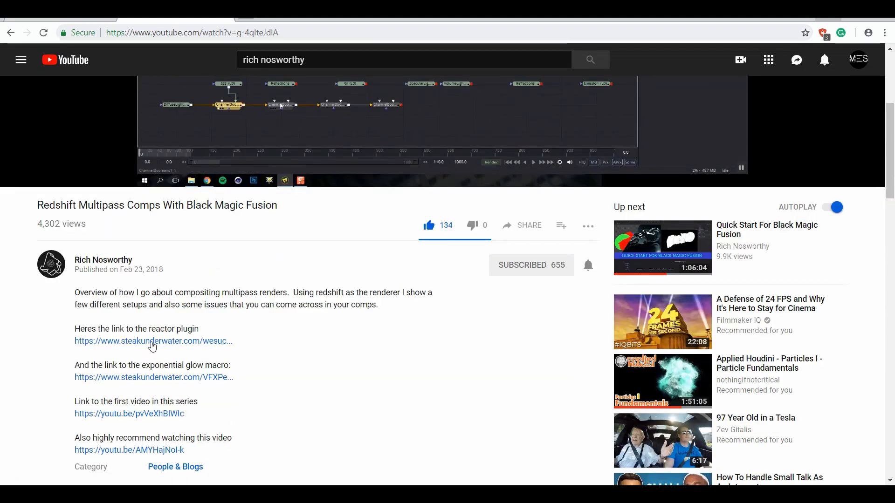
scroll(160, 339, "down", 1)
scroll(255, 256, "up", 5)
scroll(256, 256, "down", 3)
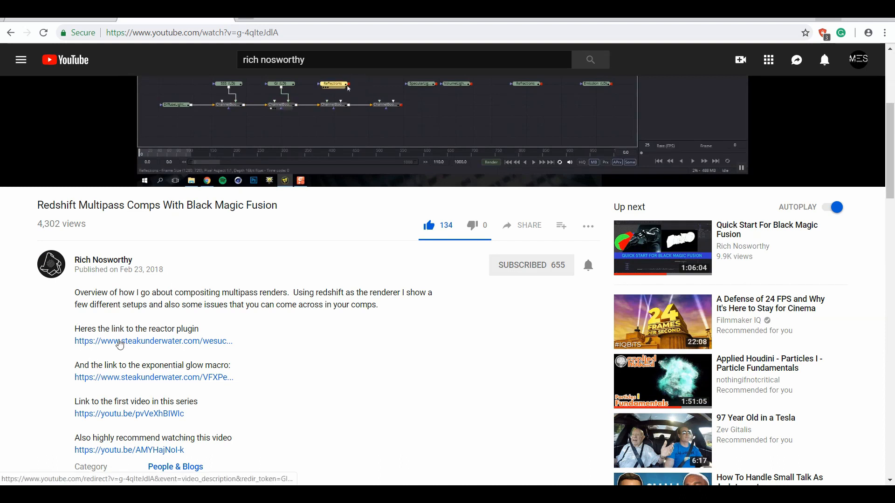
left_click(119, 379)
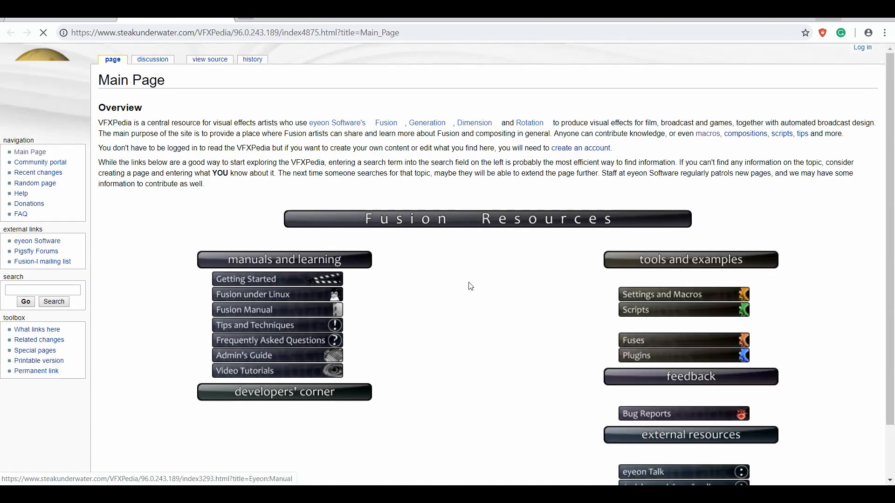
Open VFXPedia's Settings and Macros page and browse its macro list for the exponential glow
scroll(608, 240, "down", 2)
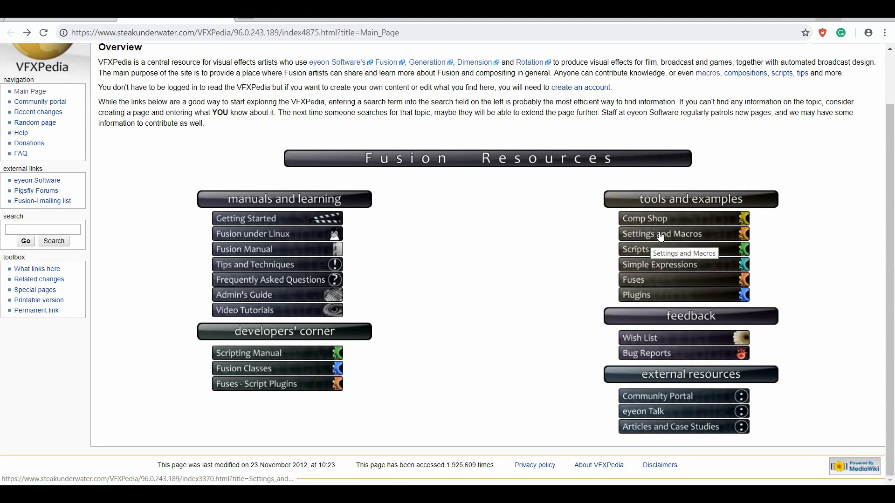
left_click(690, 236)
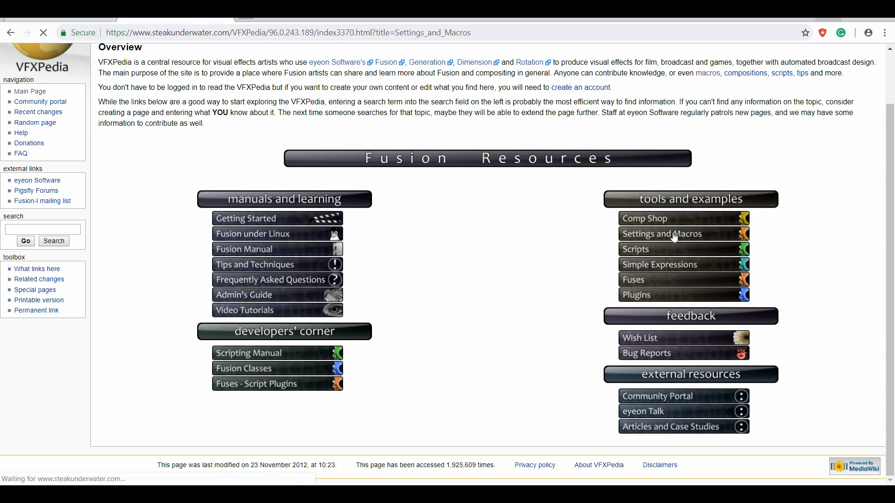
scroll(388, 231, "down", 14)
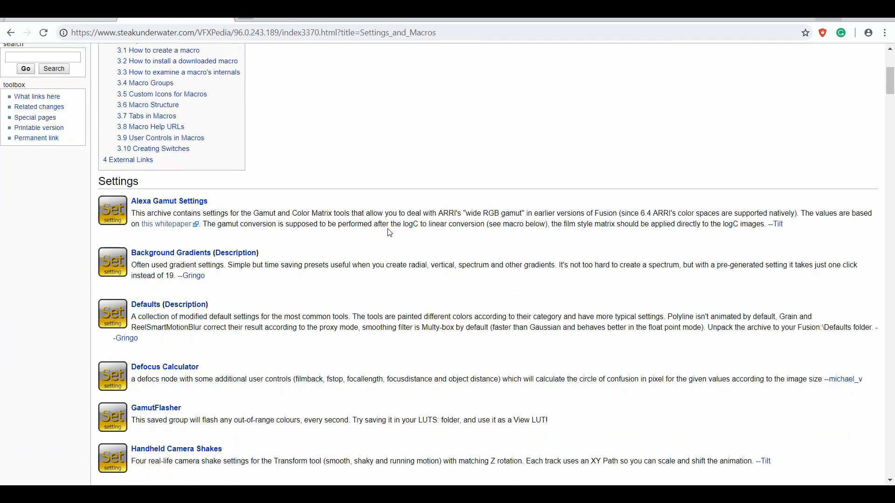
scroll(257, 236, "down", 9)
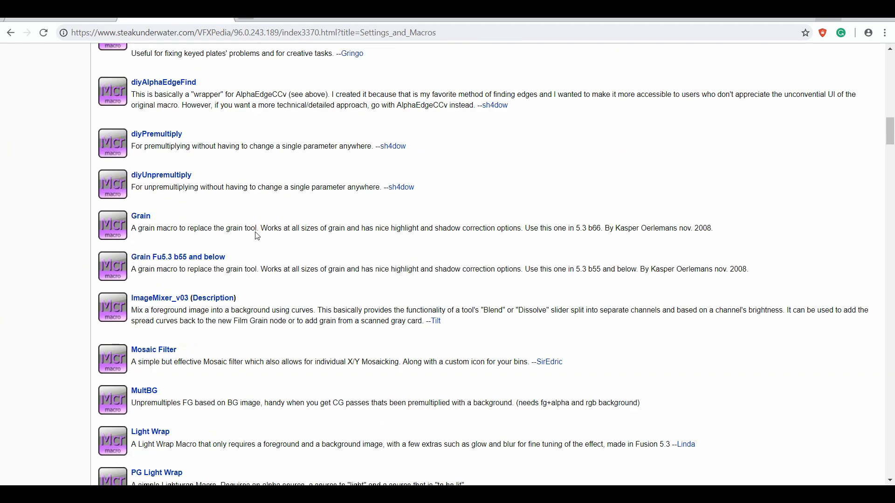
scroll(257, 236, "down", 15)
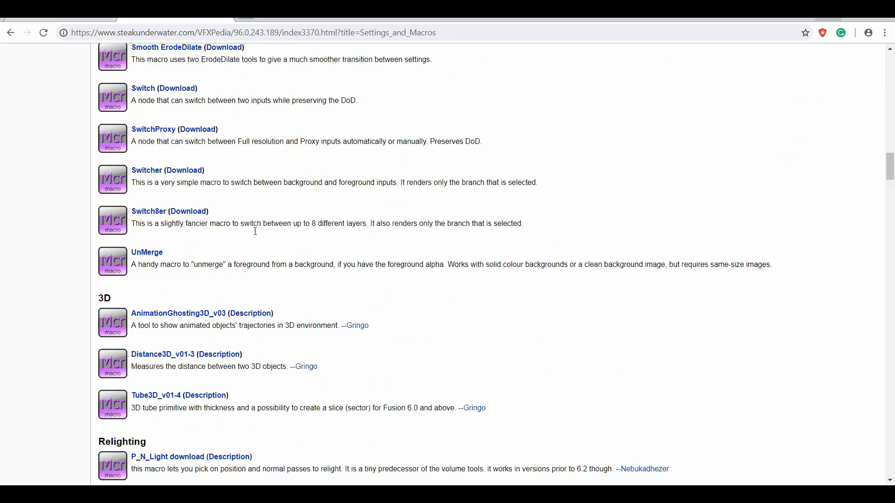
scroll(222, 236, "down", 8)
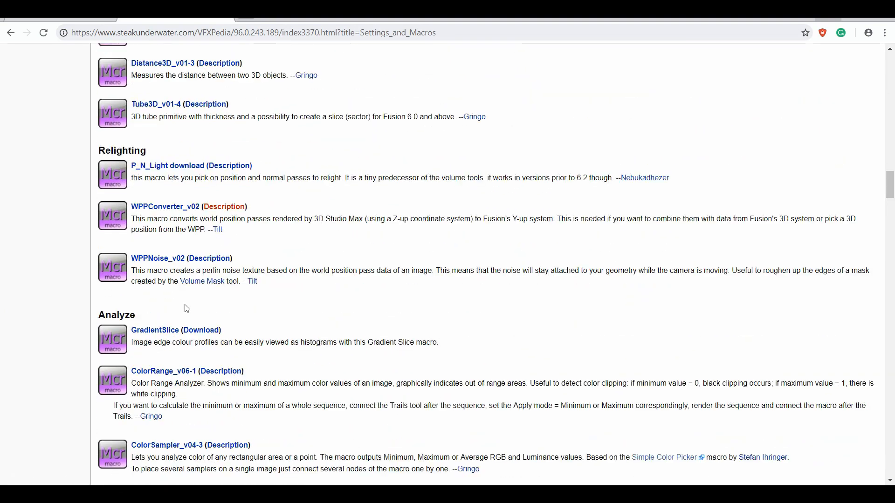
scroll(183, 348, "down", 15)
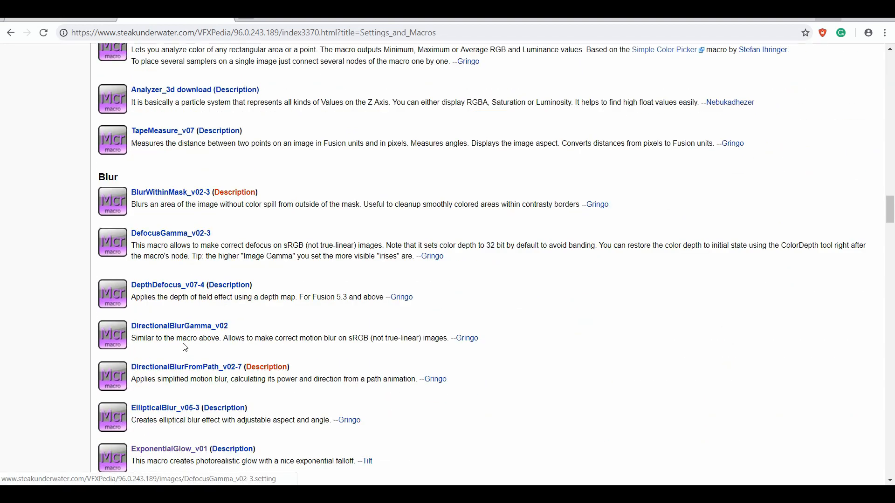
scroll(187, 336, "up", 10)
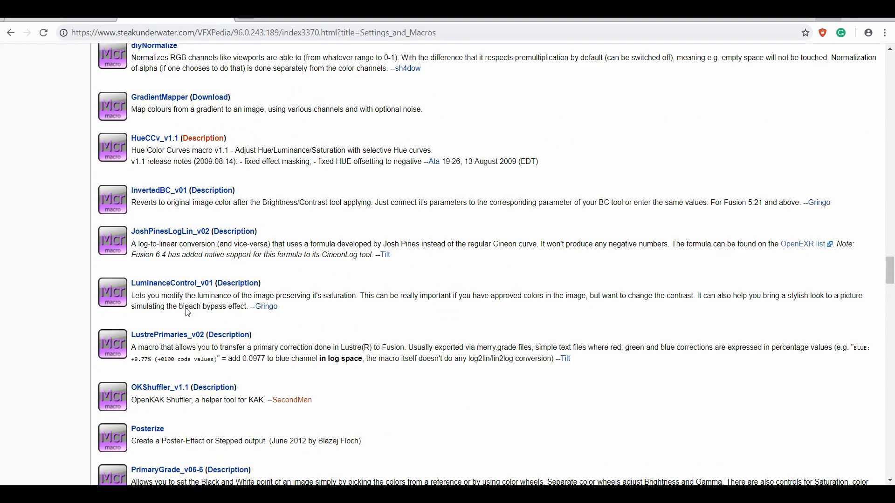
Search the page for "exp" and open the ExponentialGlow_v01 macro file
key("ctrl+f")
type("ex")
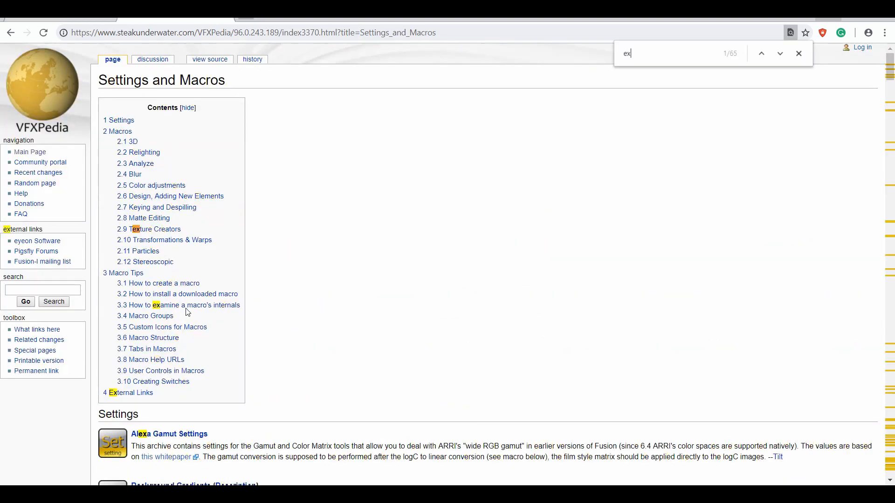
type("pe")
key("BackSpace")
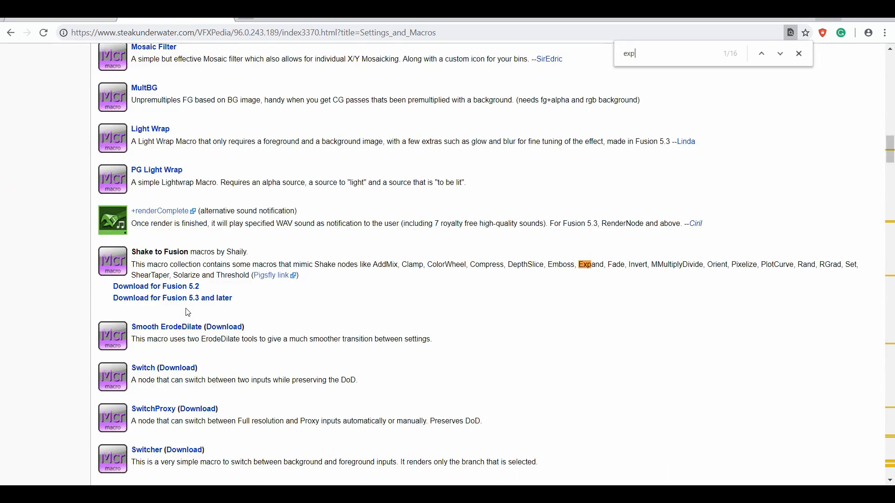
key("Return")
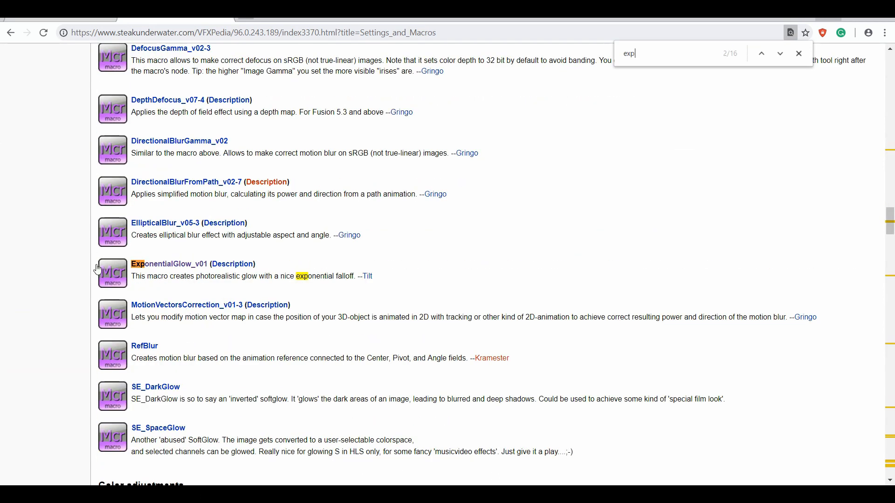
left_click(177, 266)
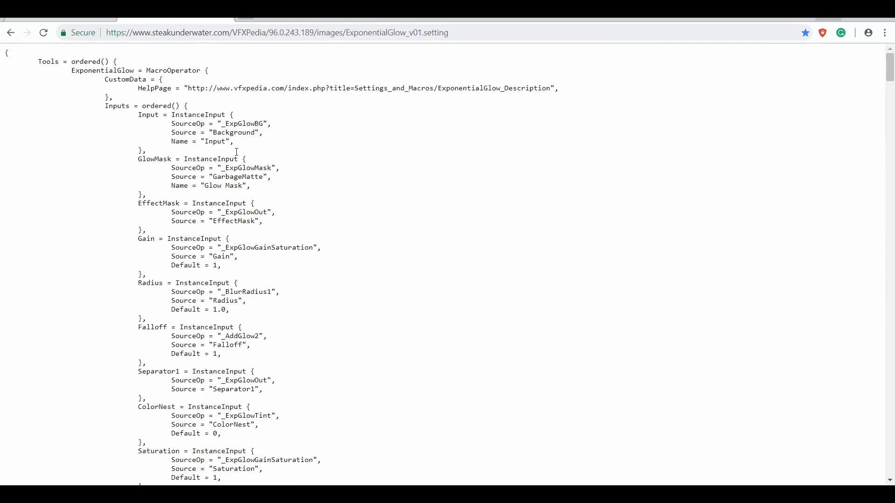
Copy the entire macro text, paste it into Fusion's node flow, and connect ColorCorrector2's output to the ExponentialGlow node
key("ctrl+a")
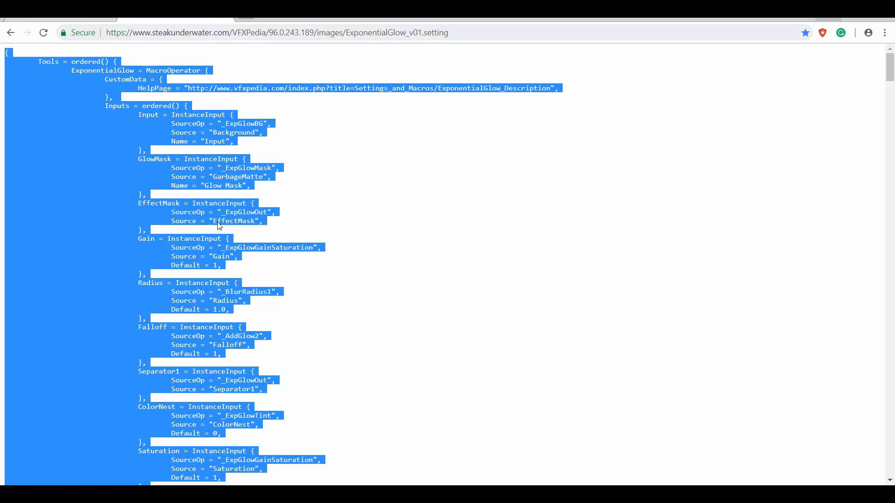
left_click(188, 494)
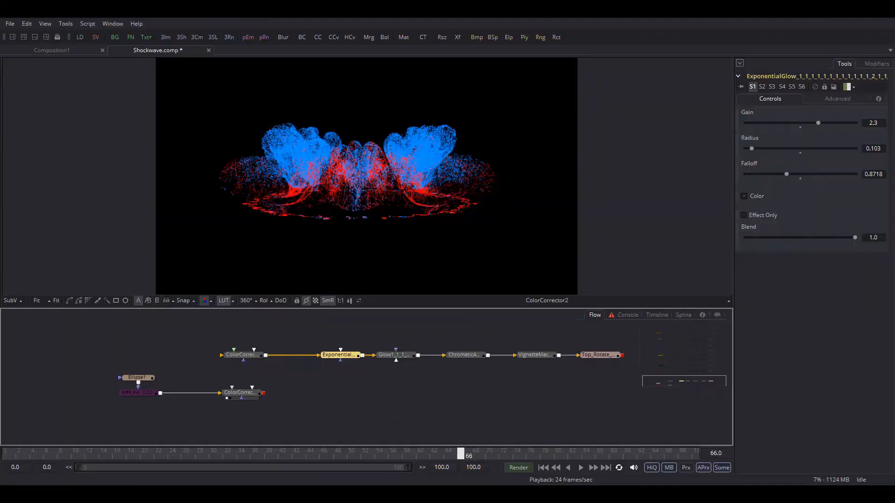
left_click(351, 389)
key("ctrl+v")
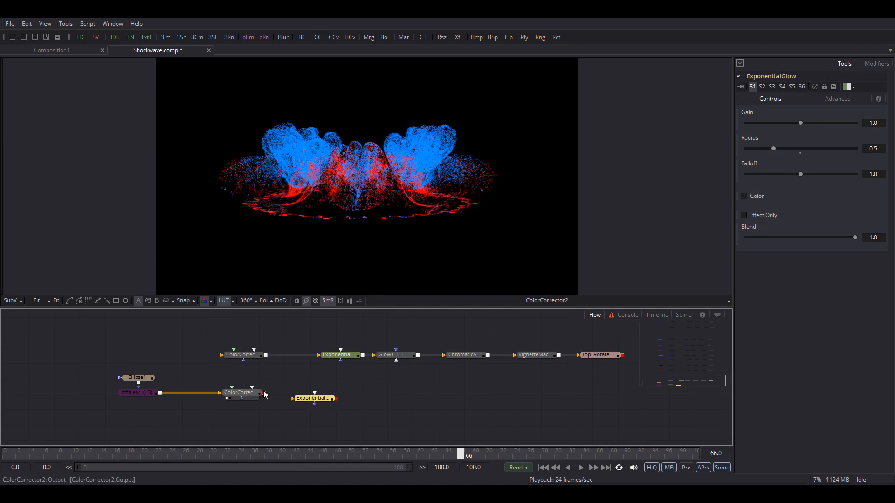
left_click_drag(262, 392, 316, 401)
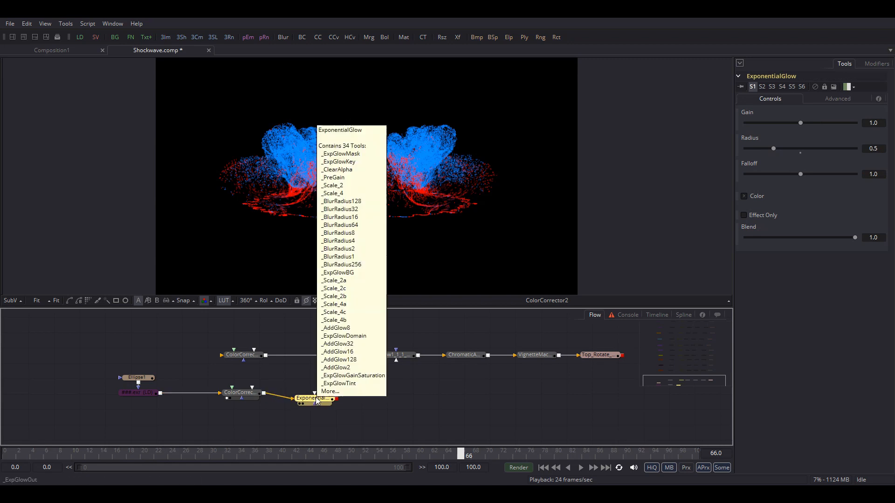
Add an unconnected Glow node in the empty area beyond the new ExponentialGlow
left_click(444, 415)
key("ctrl+space")
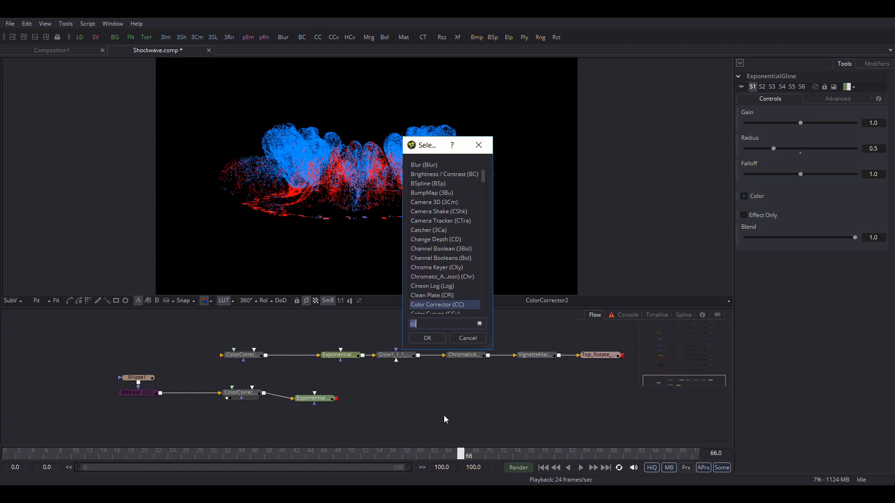
type("glo")
key("Down")
key("Return")
Preview the new ExponentialGlow and set its Gain to about 4.179, Radius to about 0.103 and Falloff to about 0.8889
scroll(304, 397, "up", 2, "ctrl")
left_click(307, 394)
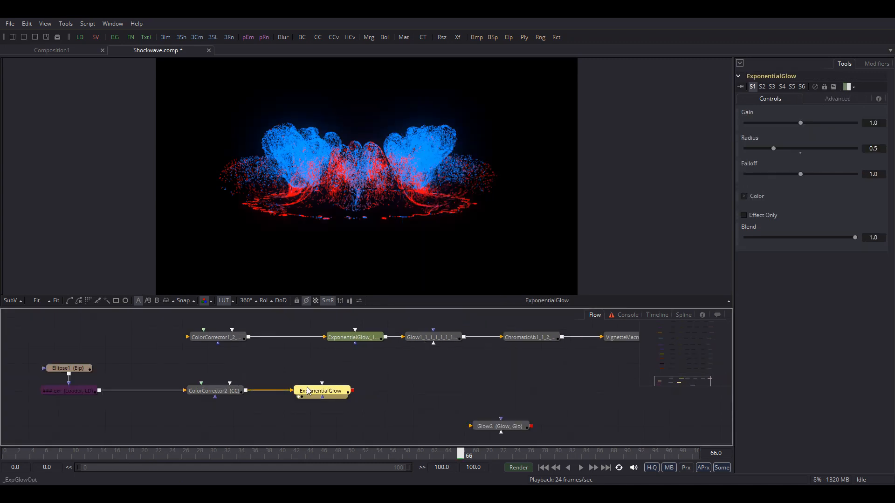
key("ctrl+1")
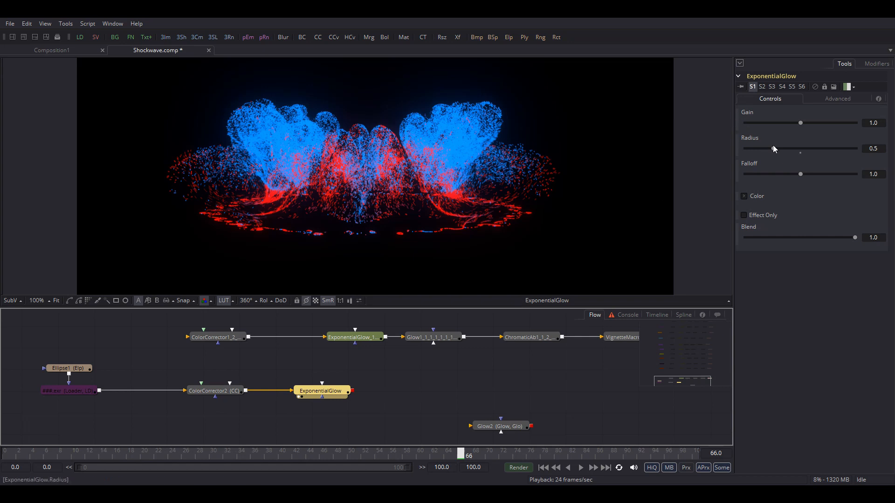
left_click_drag(772, 146, 749, 148)
left_click_drag(800, 122, 846, 123)
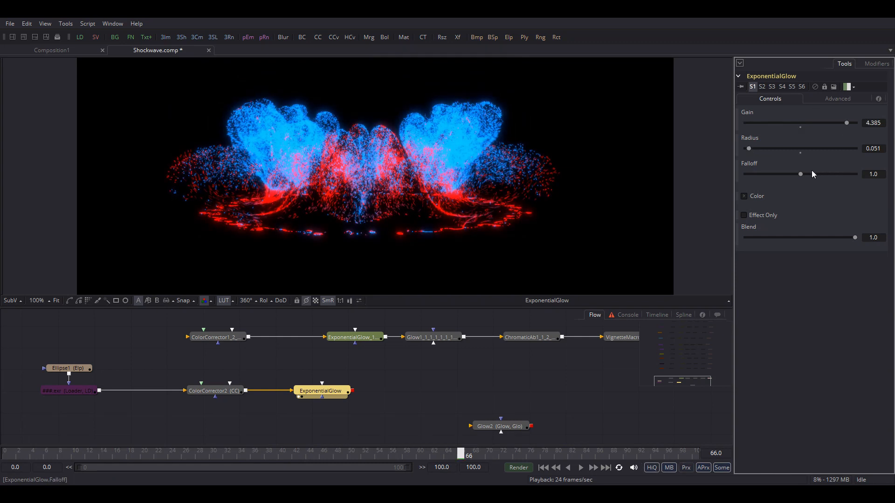
mouse_move(800, 173)
left_mouse_down()
mouse_move(776, 174)
mouse_move(787, 173)
left_mouse_up()
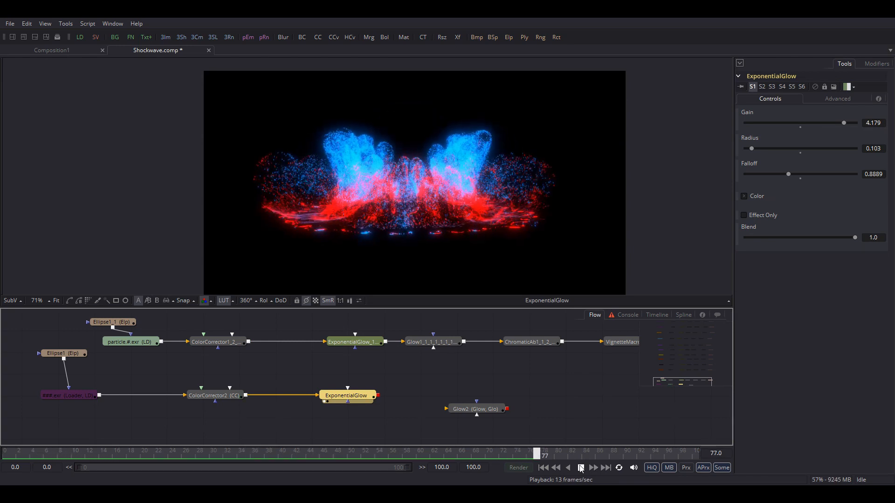
left_click(580, 467)
View the particle.#.exr branch stage by stage through its loader, ColorCorrector, ExponentialGlow and Glow nodes, and play the glowing result
left_click(114, 344)
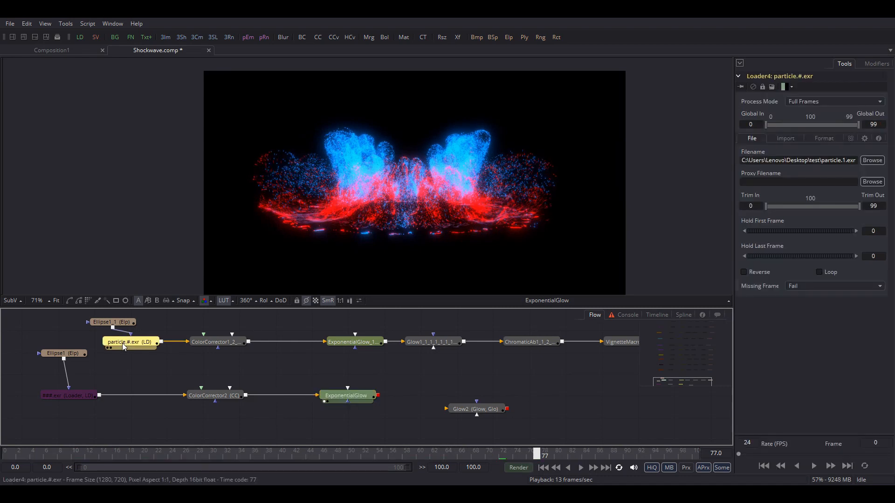
key("1")
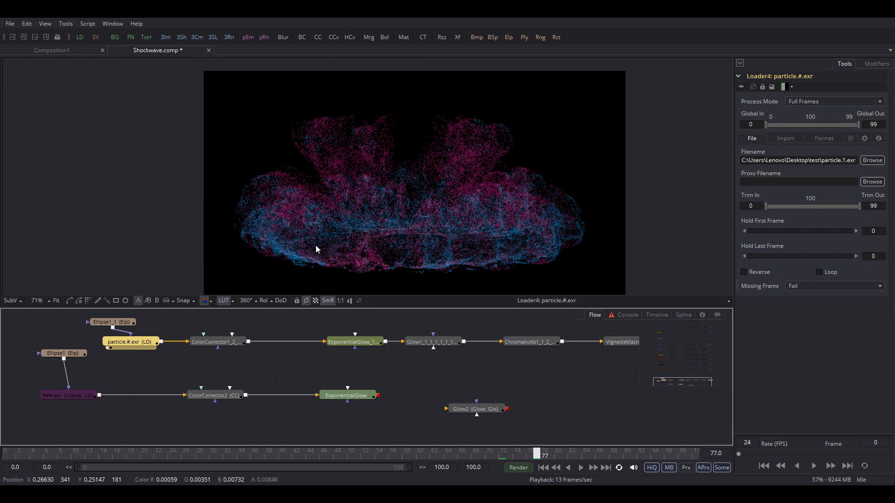
left_click(222, 343)
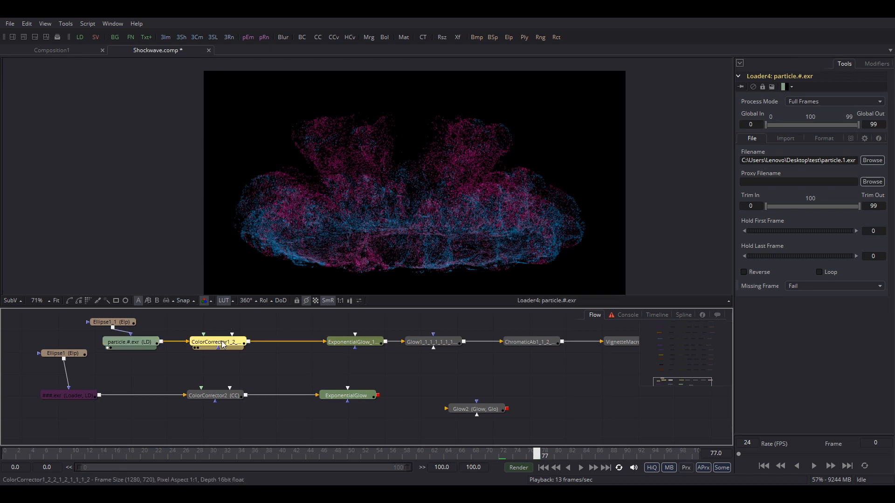
key("1")
left_click(342, 341)
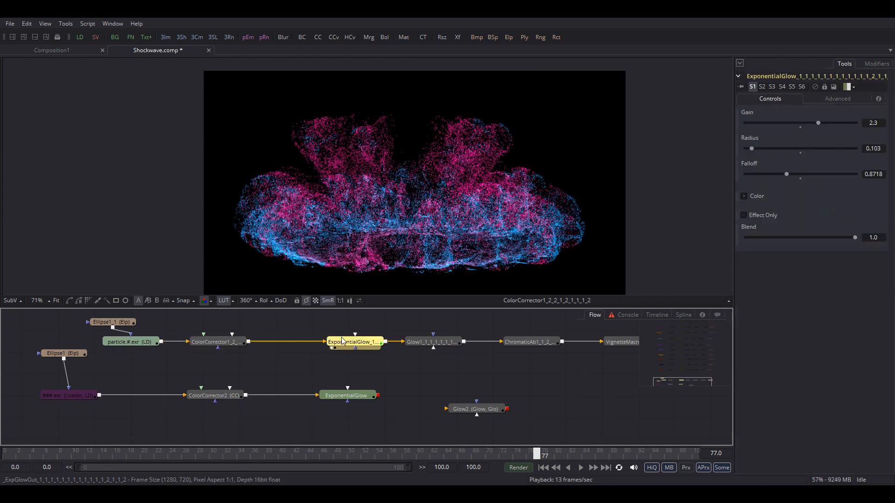
key("1")
left_click(427, 342)
key("1")
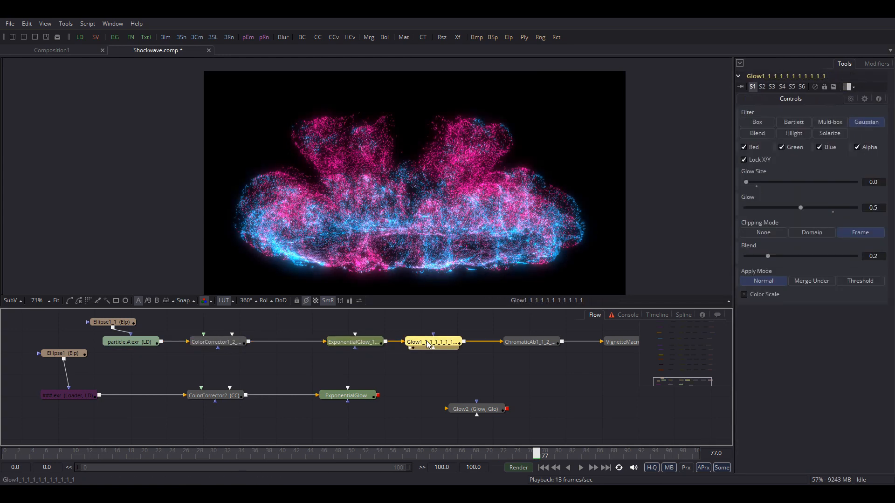
left_click(581, 468)
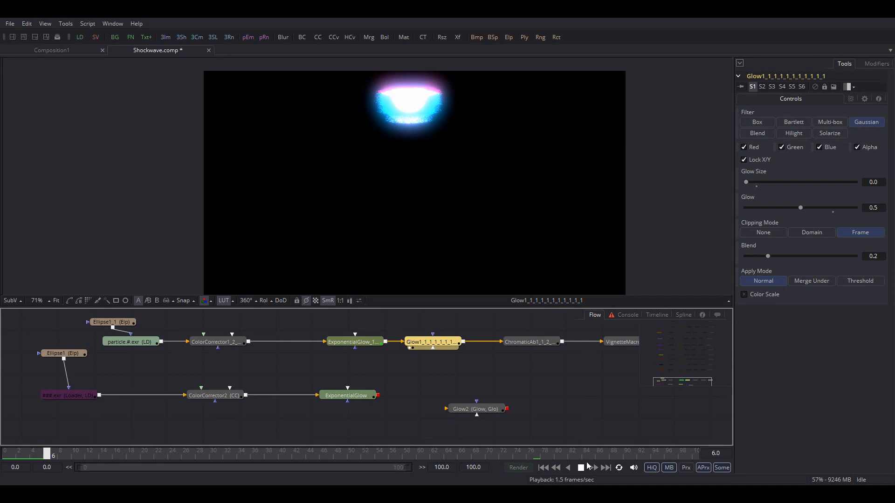